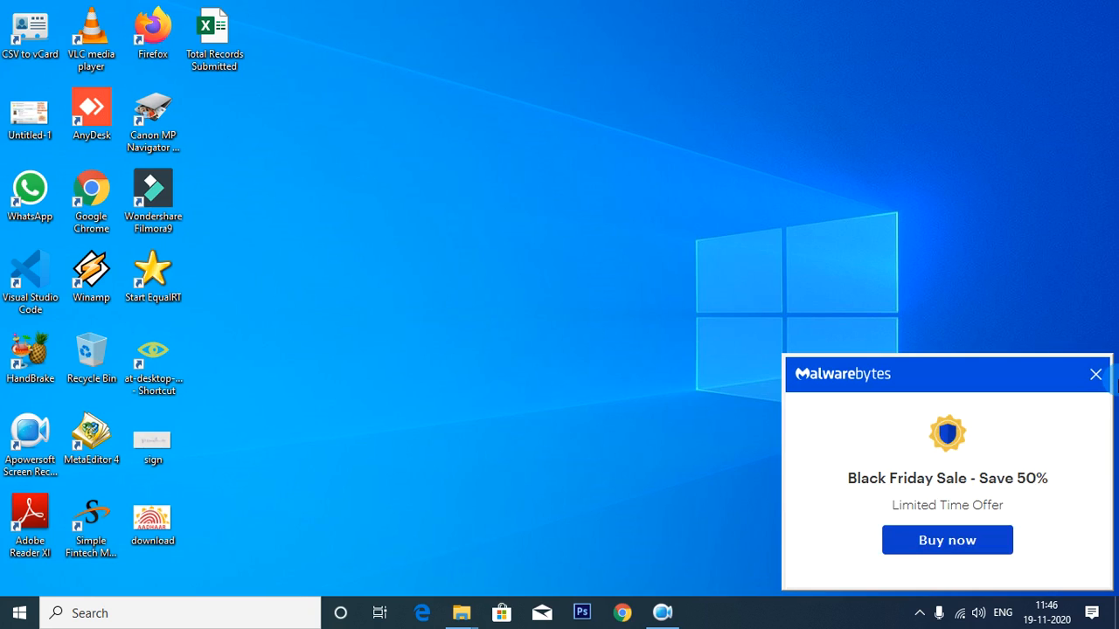
Dismiss the Malwarebytes offer, open the Total Records Submitted workbook from the desktop and enable editing.
left_click(1096, 378)
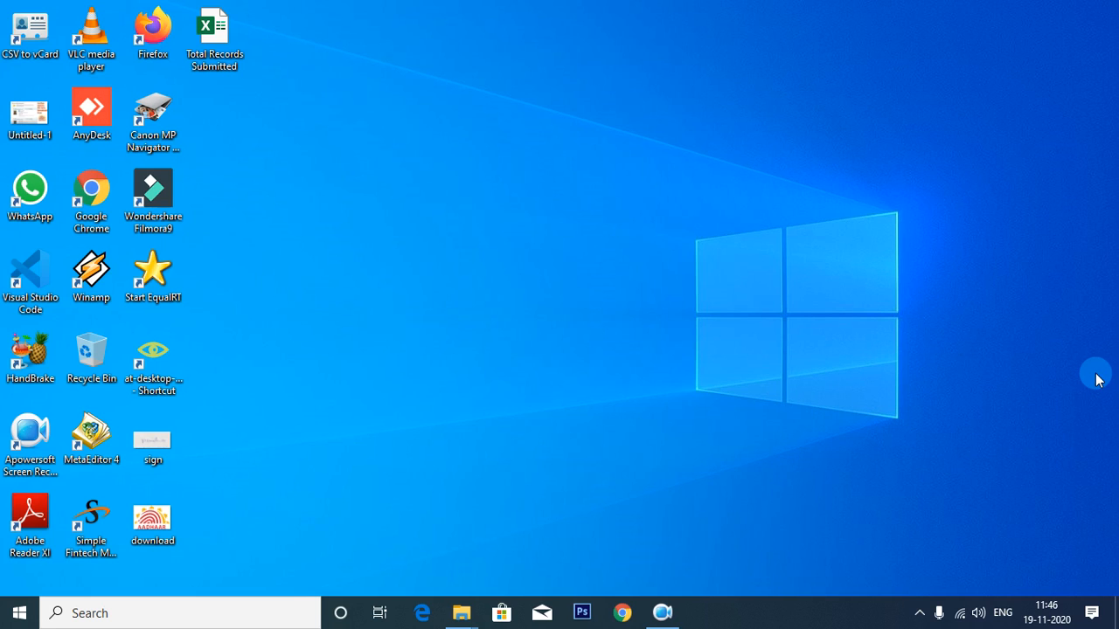
double_click(211, 47)
left_click(437, 212)
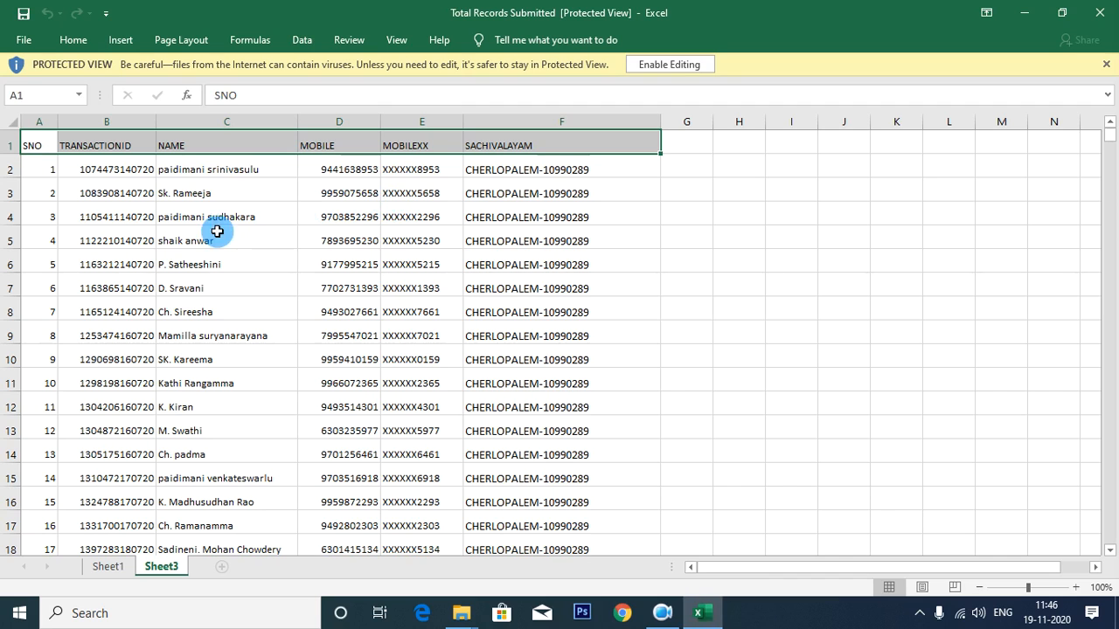
left_click(642, 75)
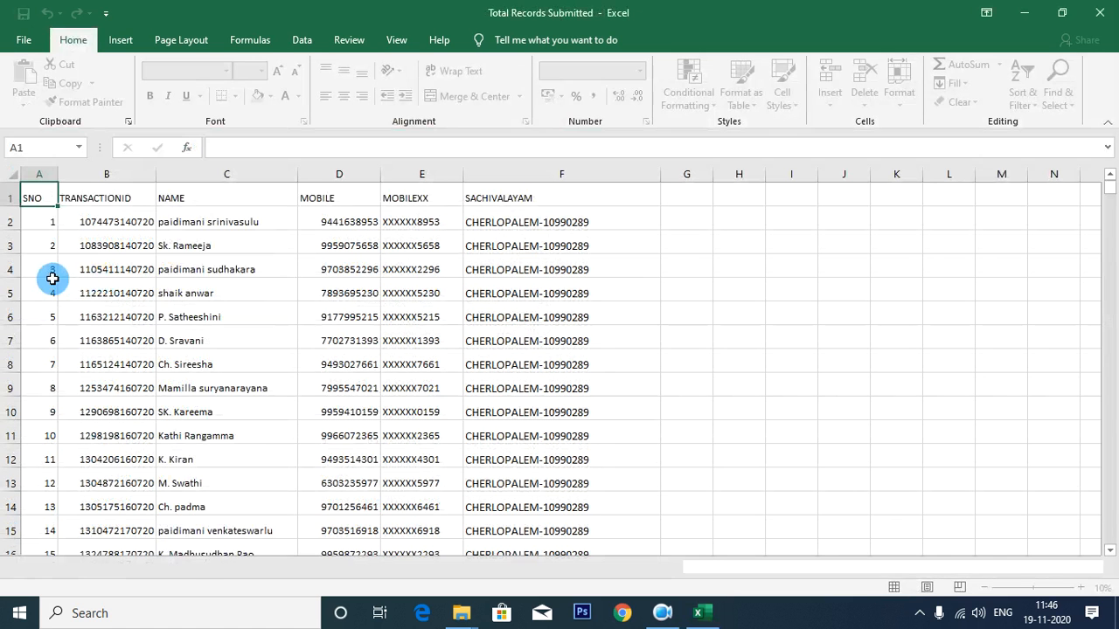
Examine the column headers on Sheet3 from TRANSACTIONID to SACHIVALAYAM.
left_click(107, 194)
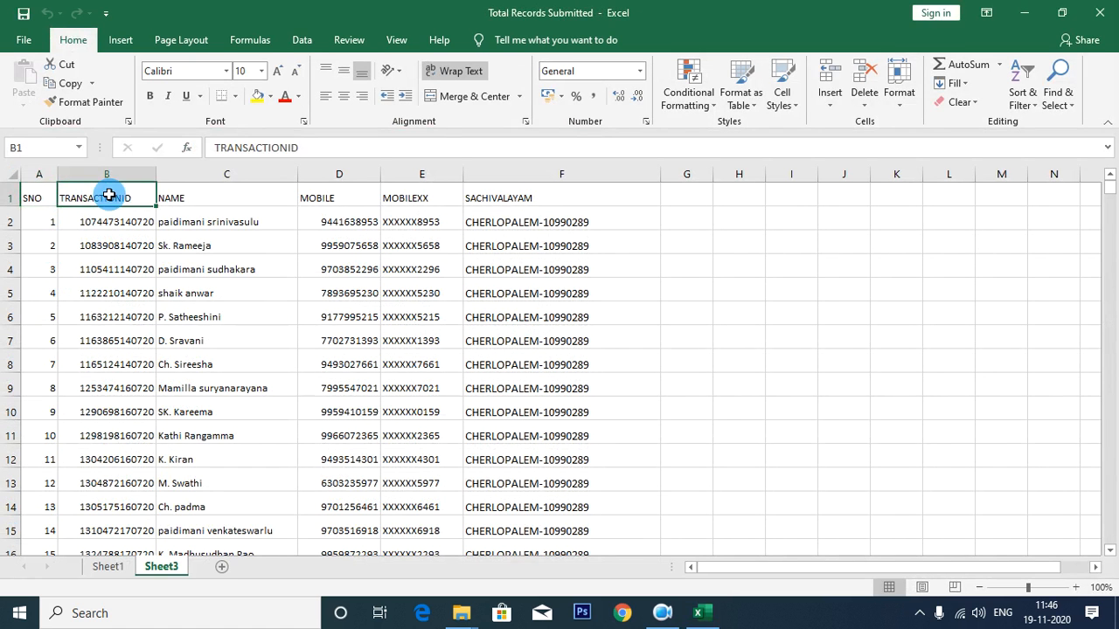
left_click(192, 196)
left_click(327, 199)
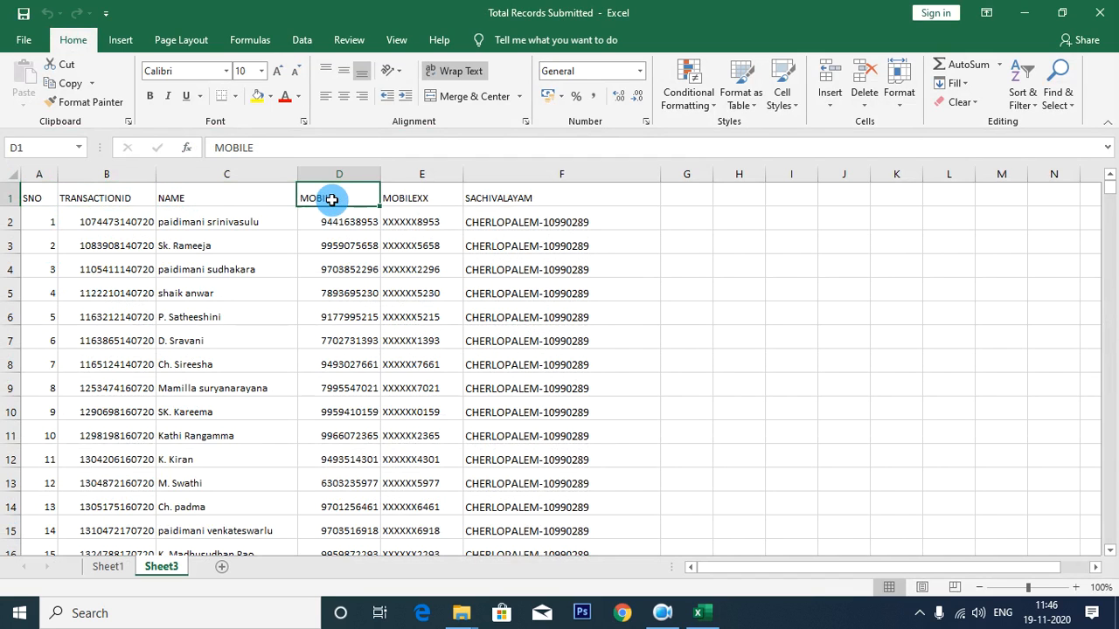
left_click(426, 200)
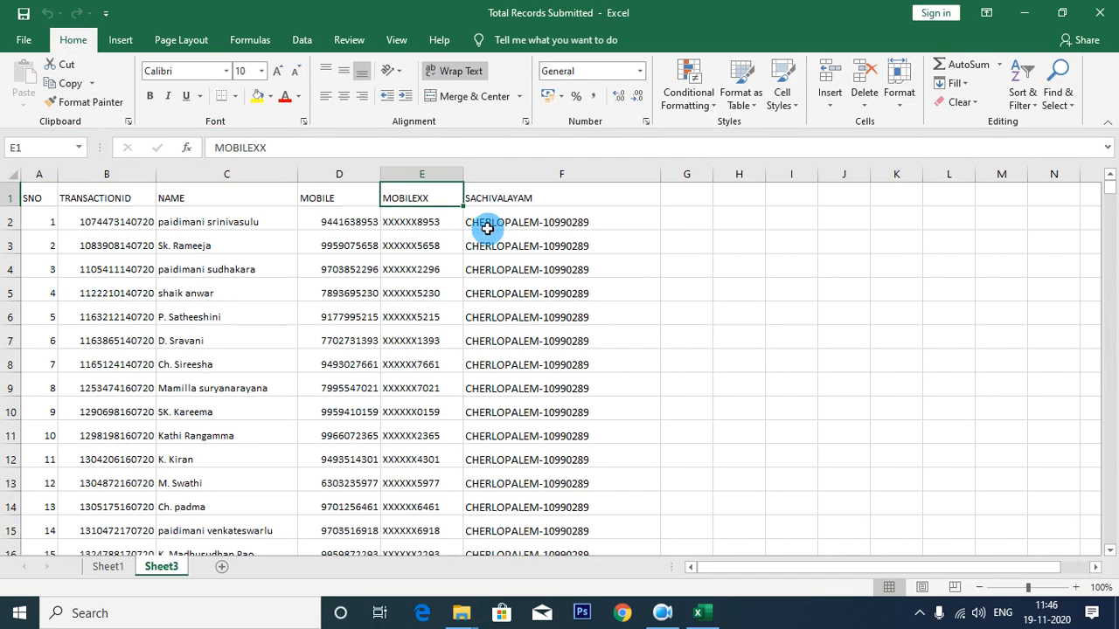
left_click(512, 200)
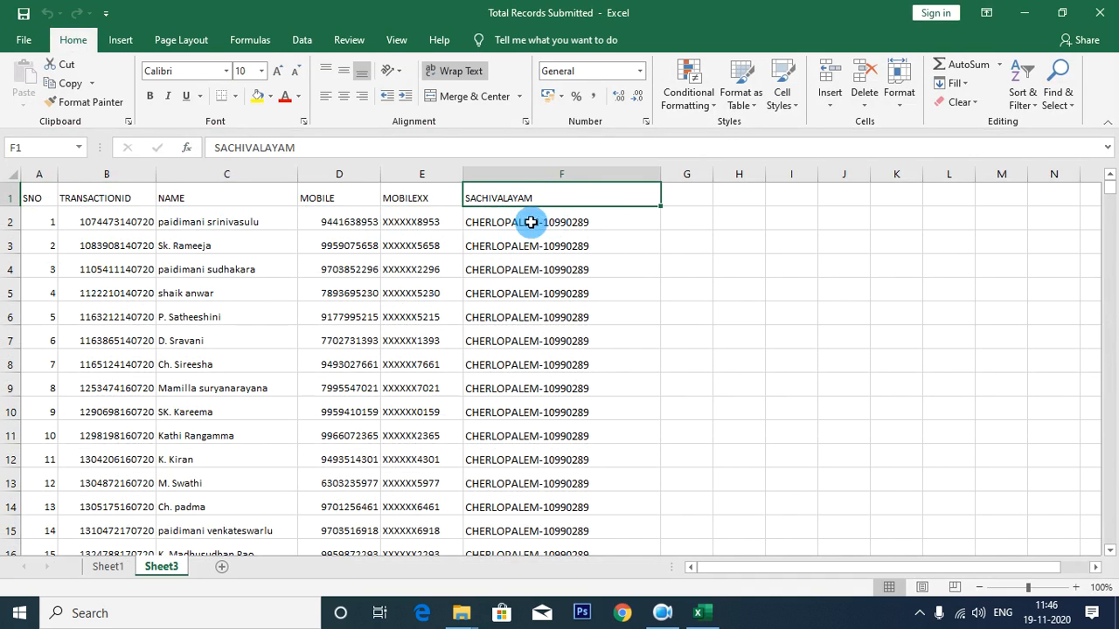
Go to the last record on Sheet1 and enter the sheet's record count, 3145, in cell J3139.
left_click(119, 568)
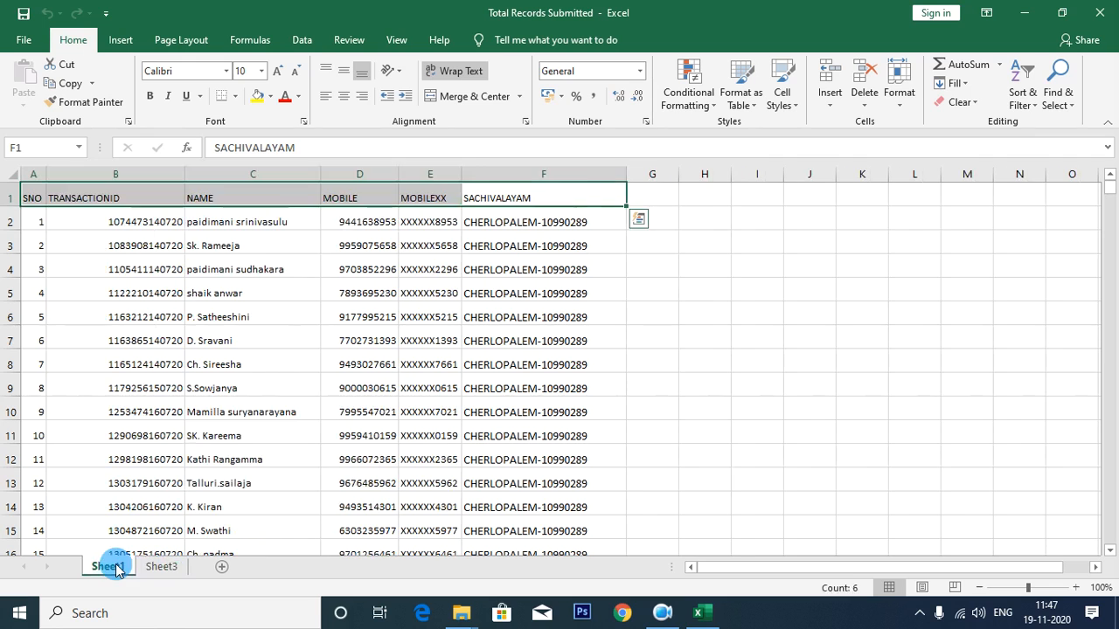
left_click(243, 292)
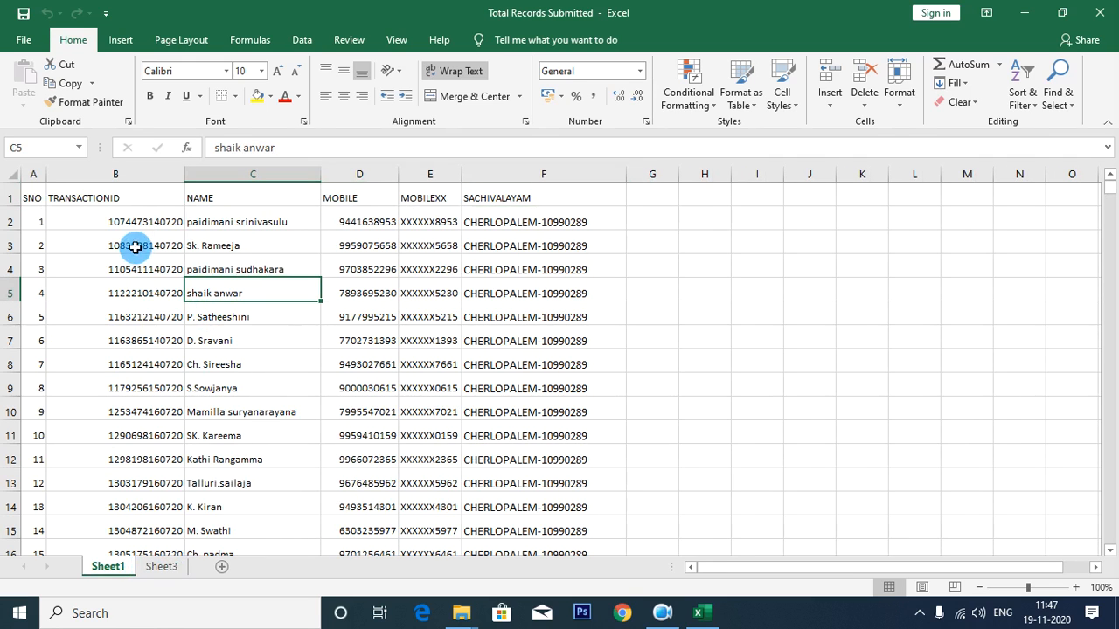
left_click(41, 218)
key("ctrl+Down")
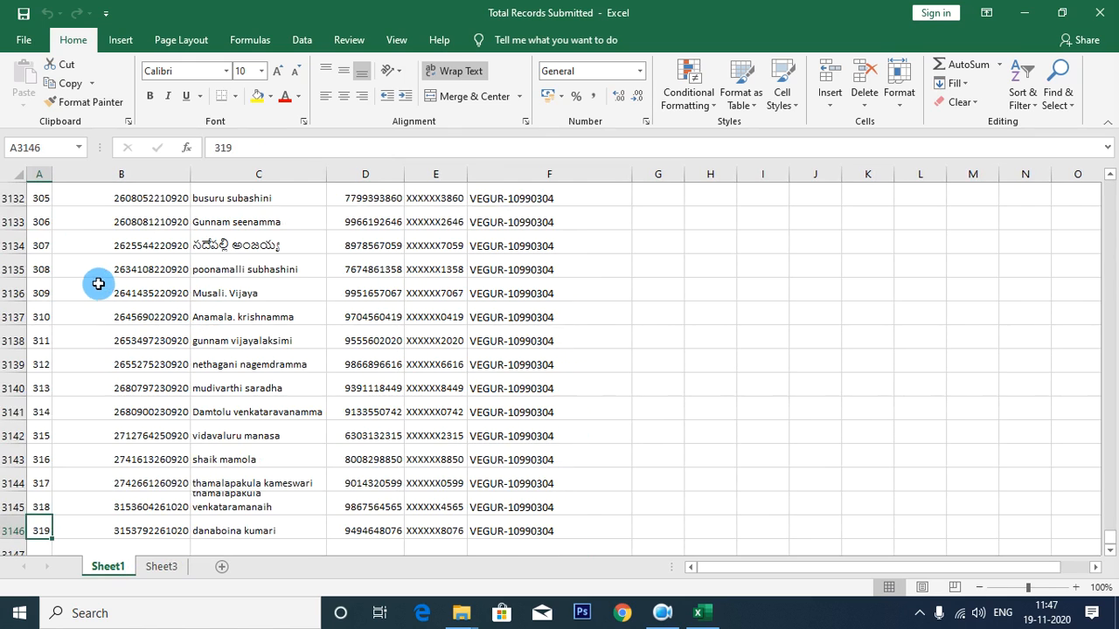
scroll(61, 453, "down", 1)
left_click(15, 460)
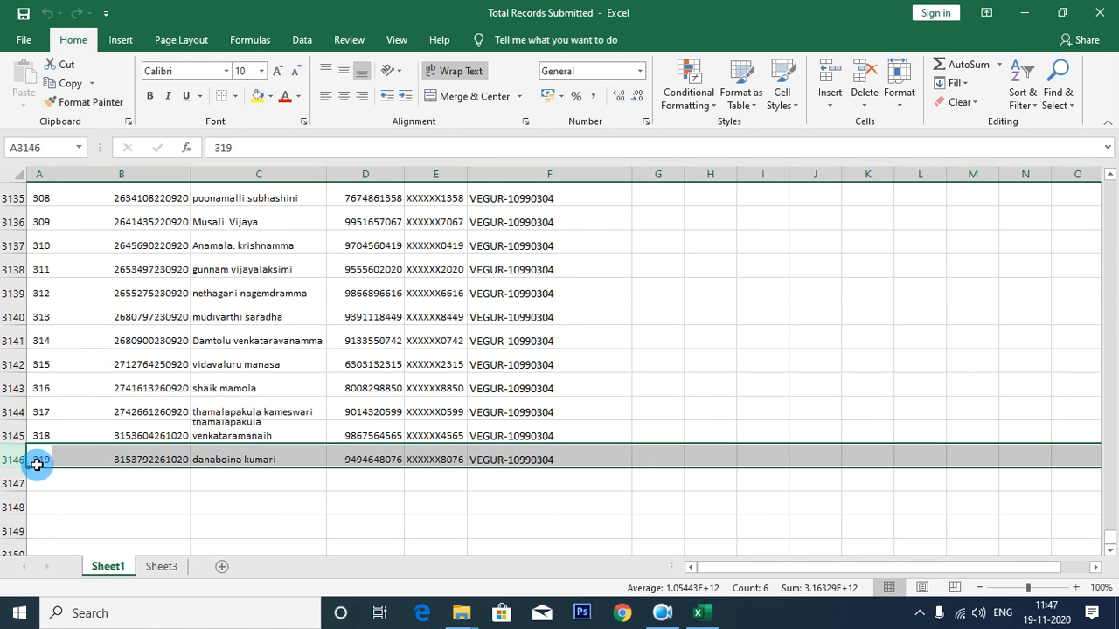
left_click(11, 459)
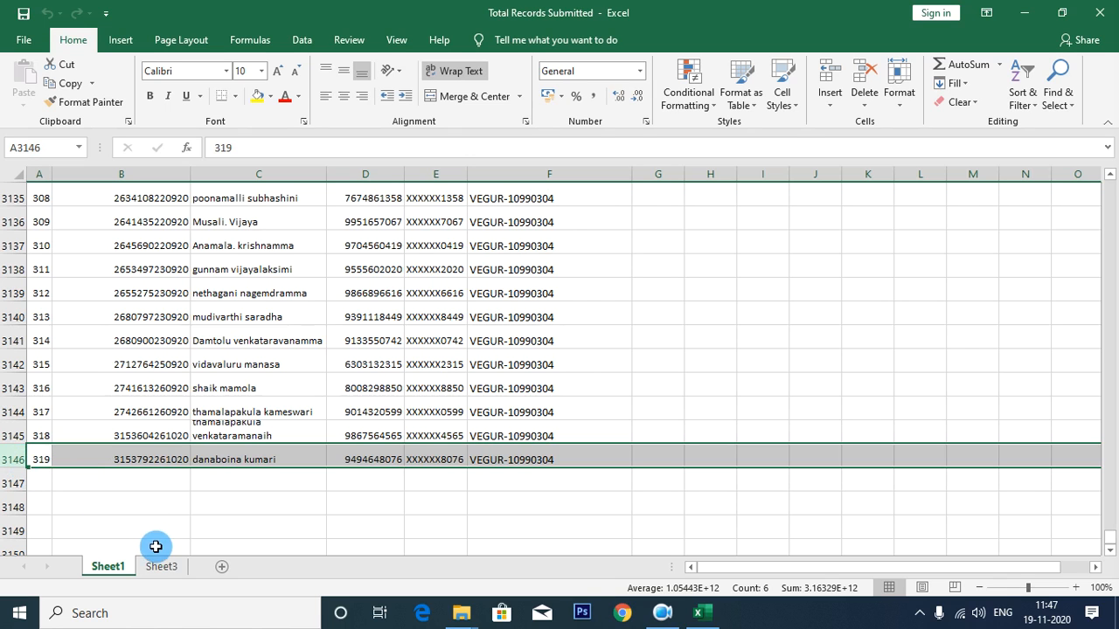
left_click(811, 294)
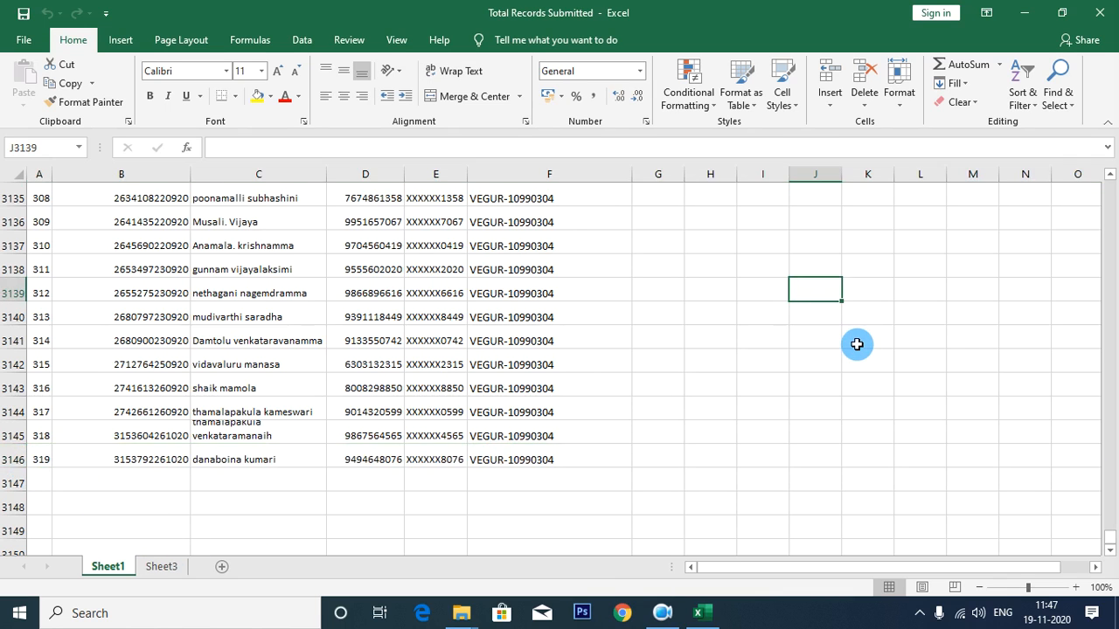
type("3145")
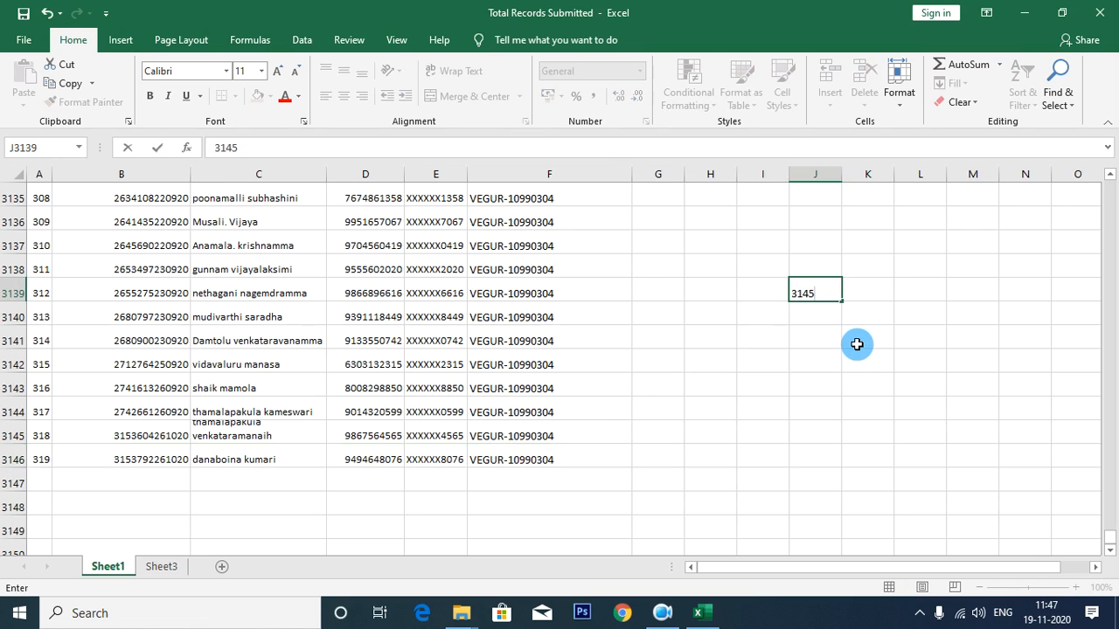
key("Return")
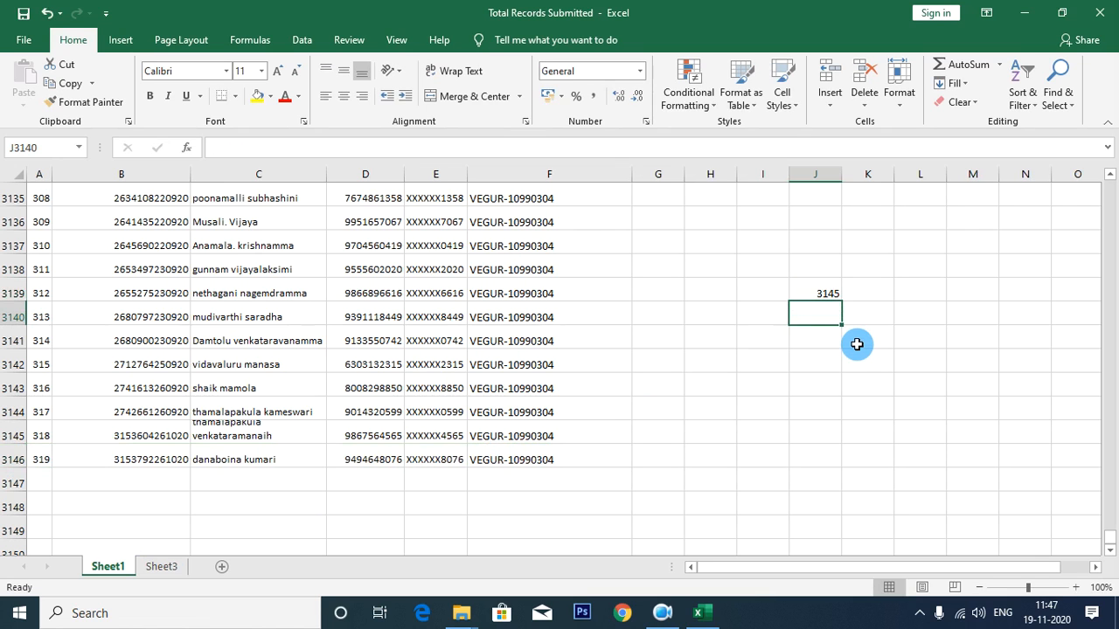
Check the last record row on Sheet3 and enter that sheet's record count, 2633, in cell J3140 of Sheet1.
left_click(157, 566)
left_click(40, 217)
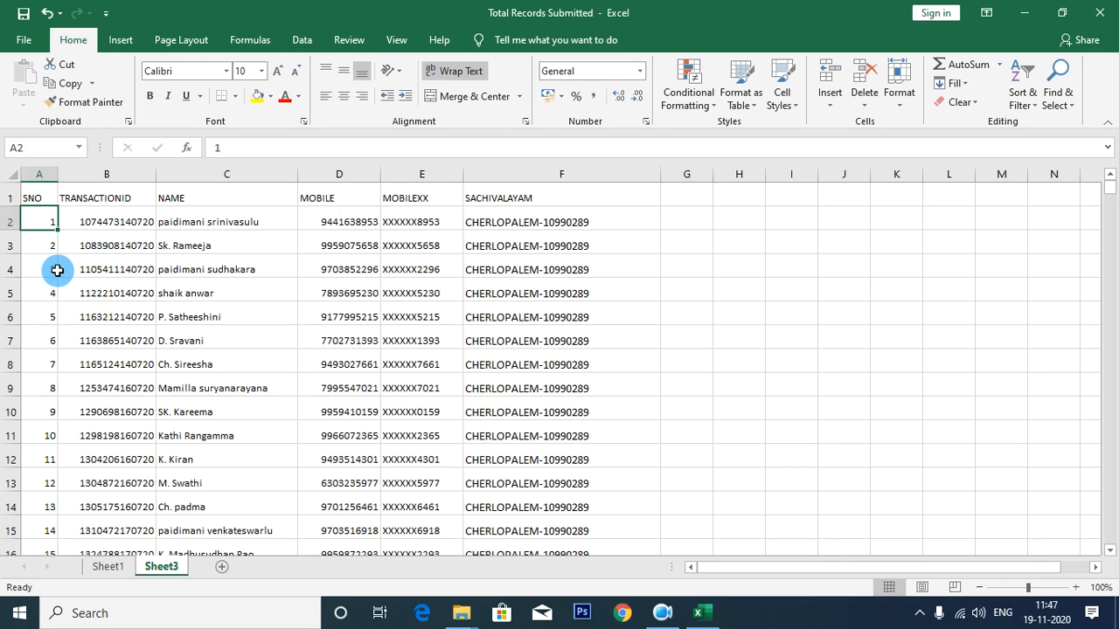
key("ctrl+Down")
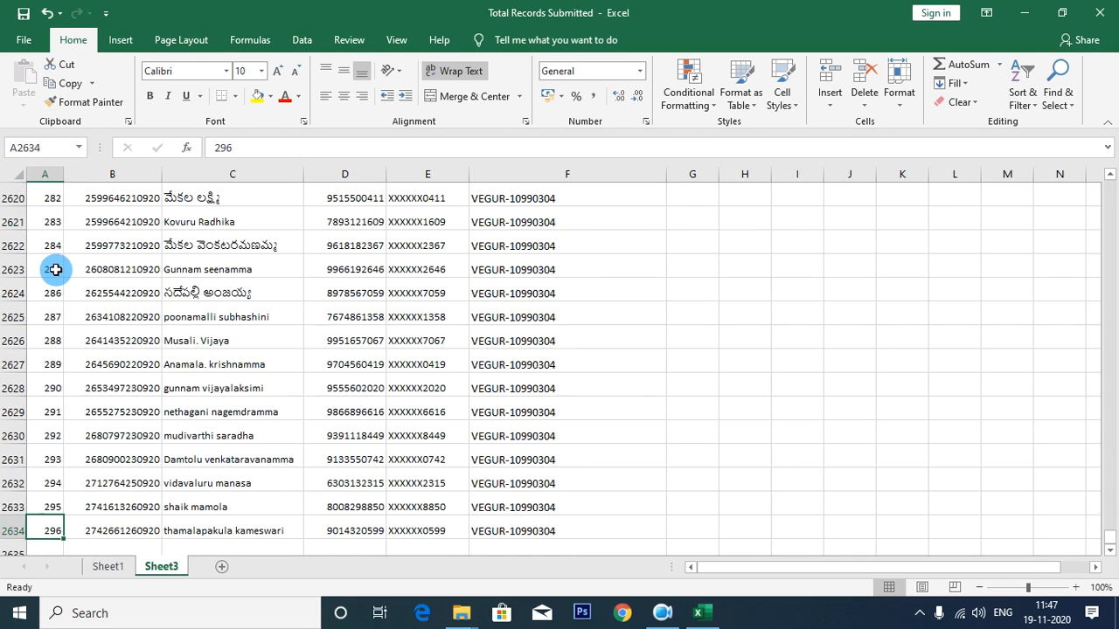
left_click(7, 531)
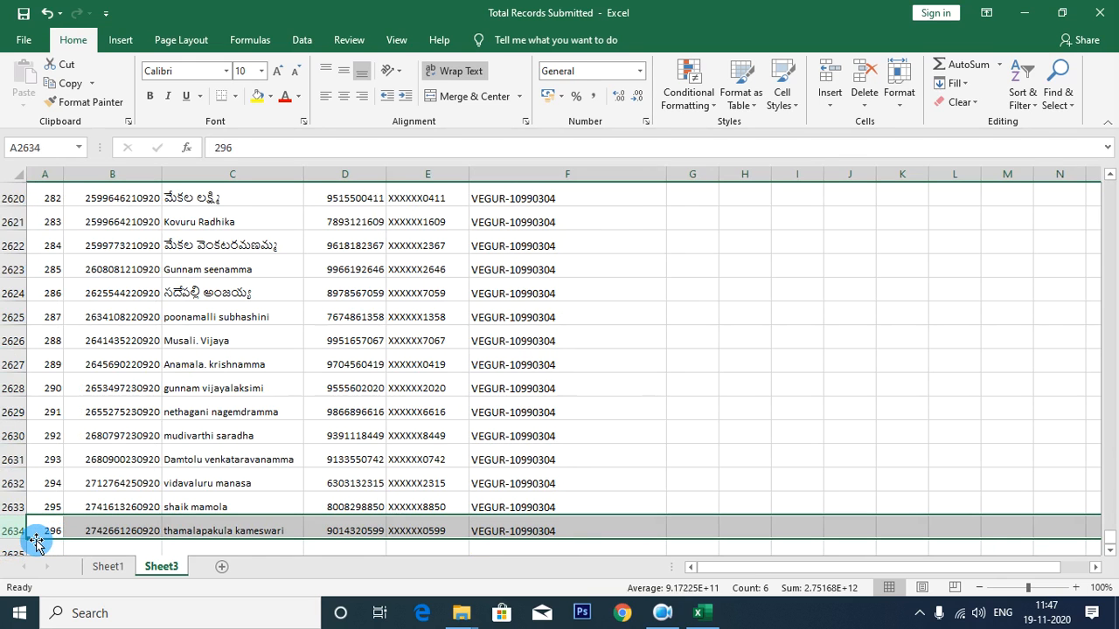
left_click(107, 566)
type("2633")
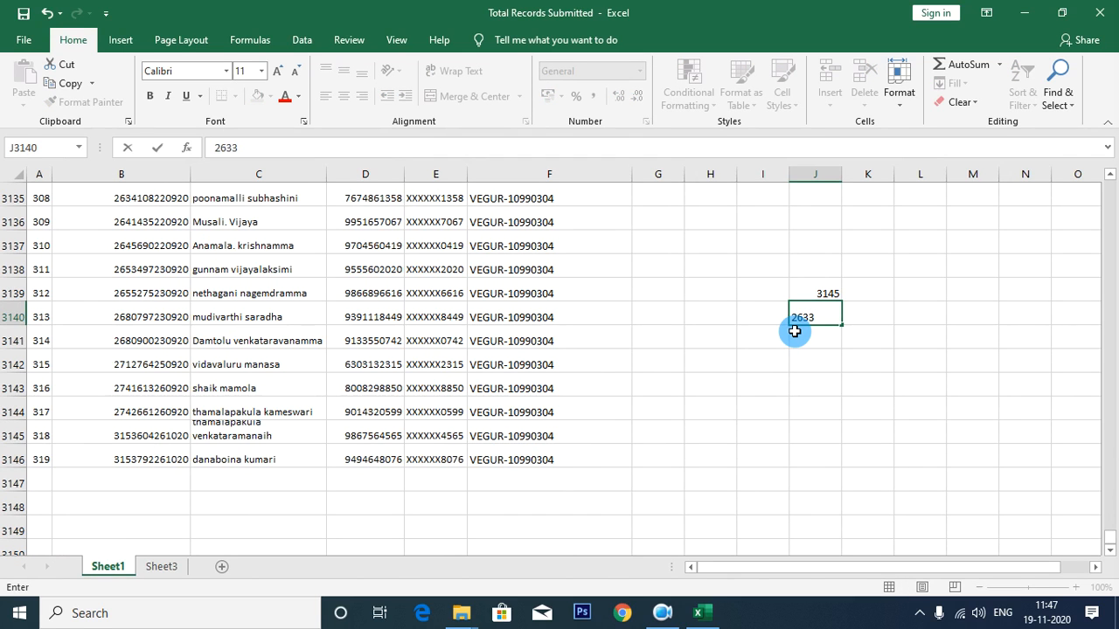
key("Return")
Calculate the difference between the two record counts in cell J3141 with the formula =J3139-J3140.
type("=J3139-")
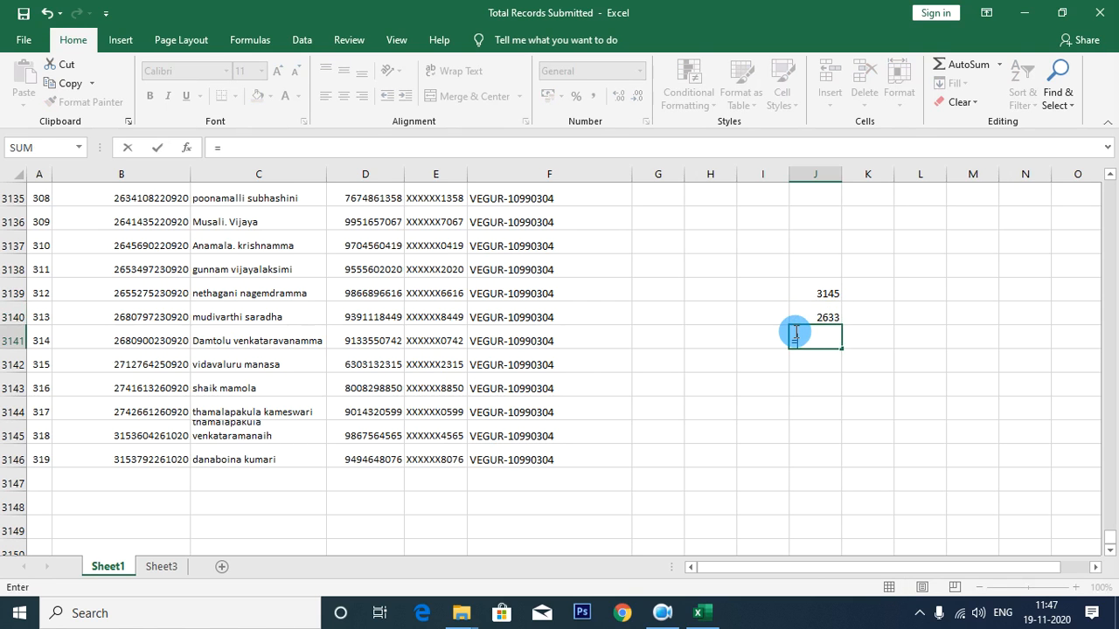
left_click(795, 322)
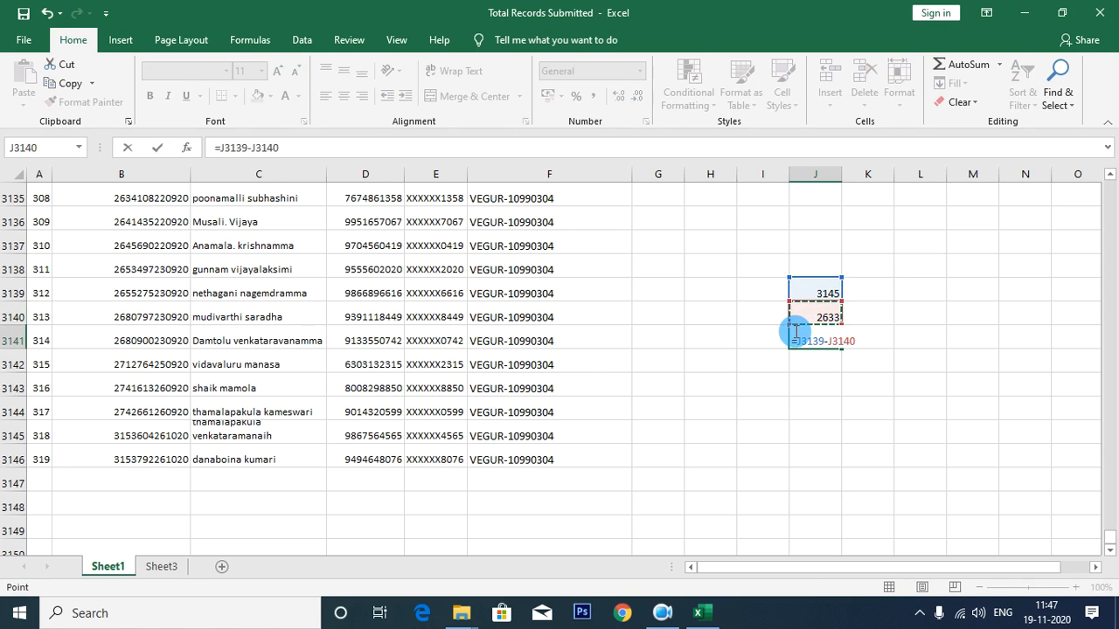
key("Return")
left_click(825, 344)
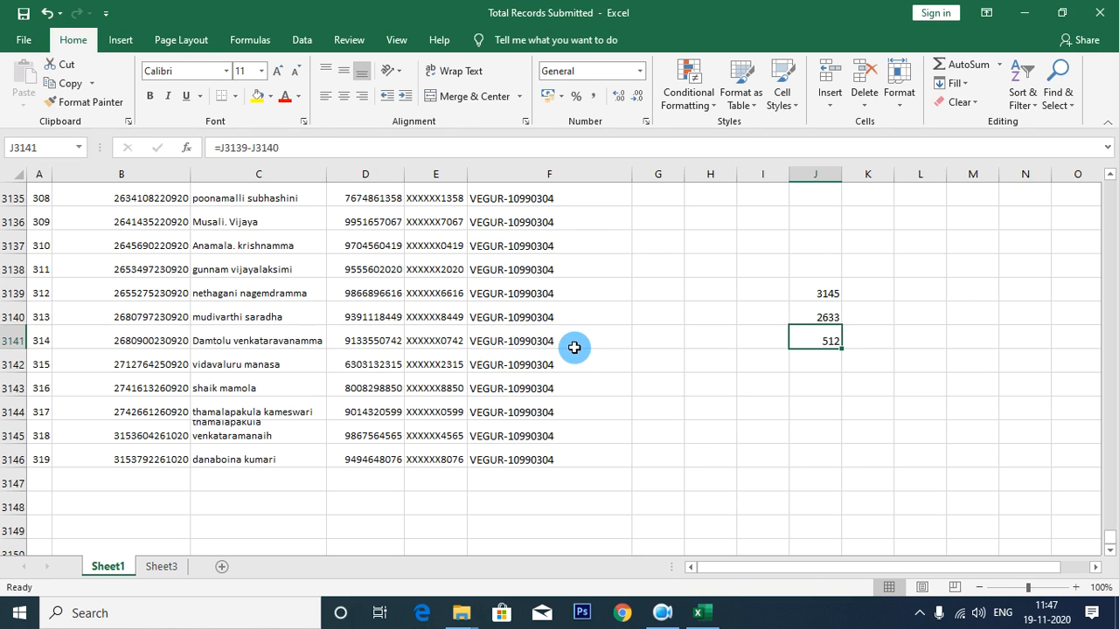
Return to cell A1 of Sheet1 and minimize the workbook to show the desktop.
left_click(39, 459)
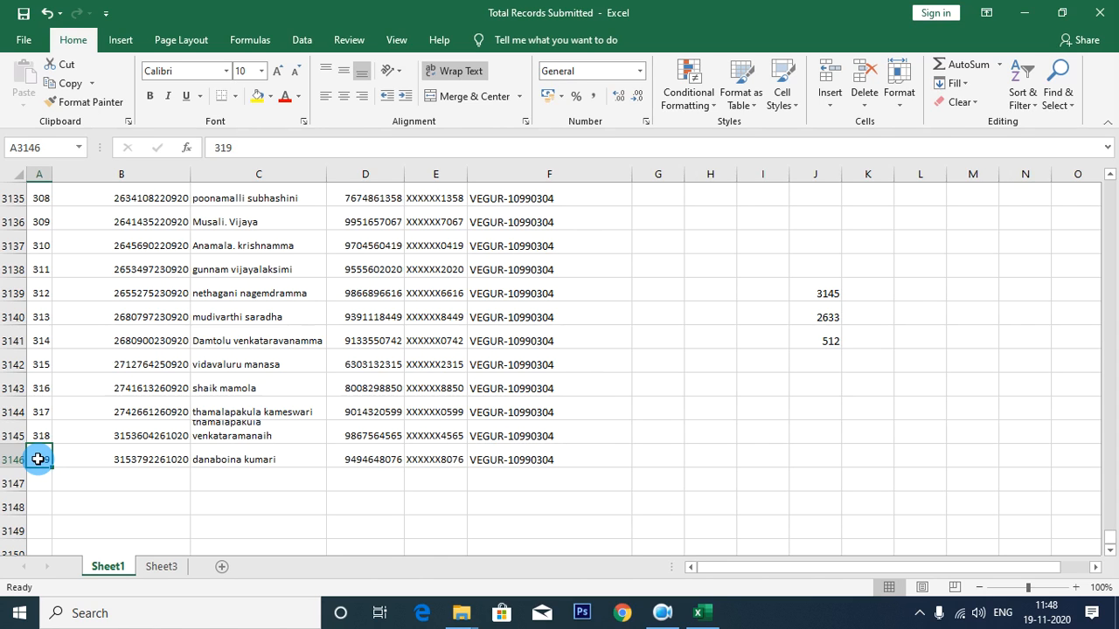
key("ctrl+Home")
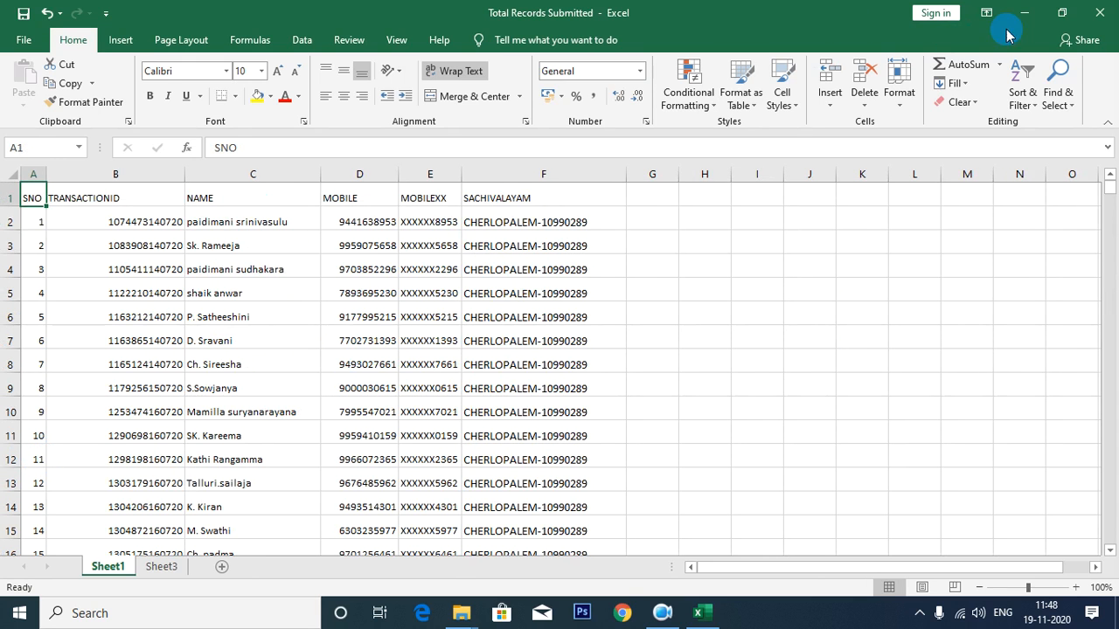
left_click(1028, 12)
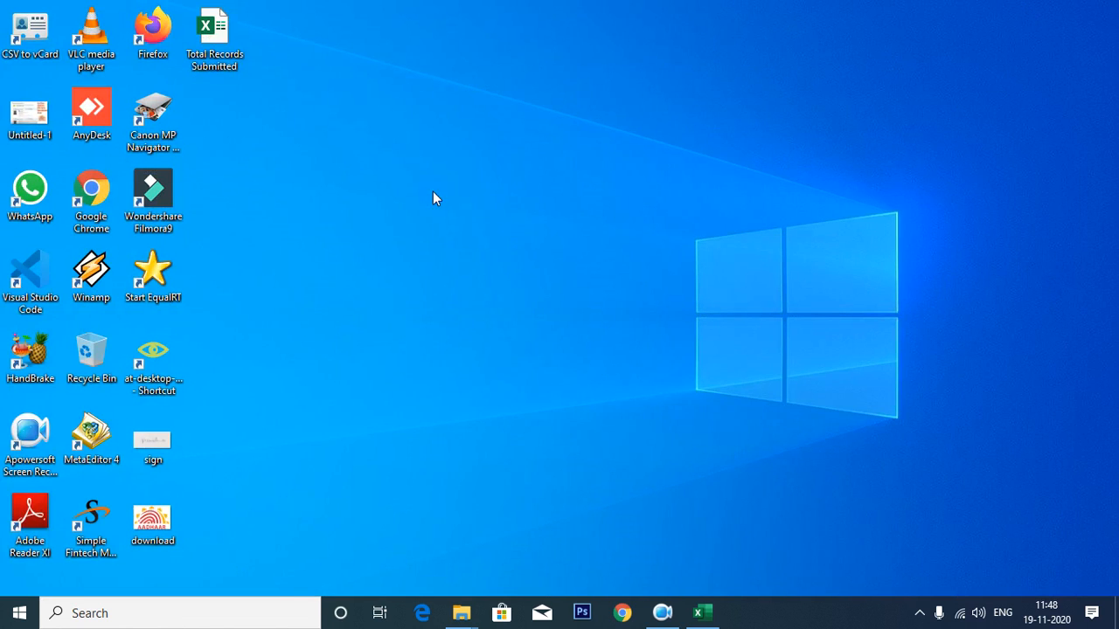
right_click(368, 158)
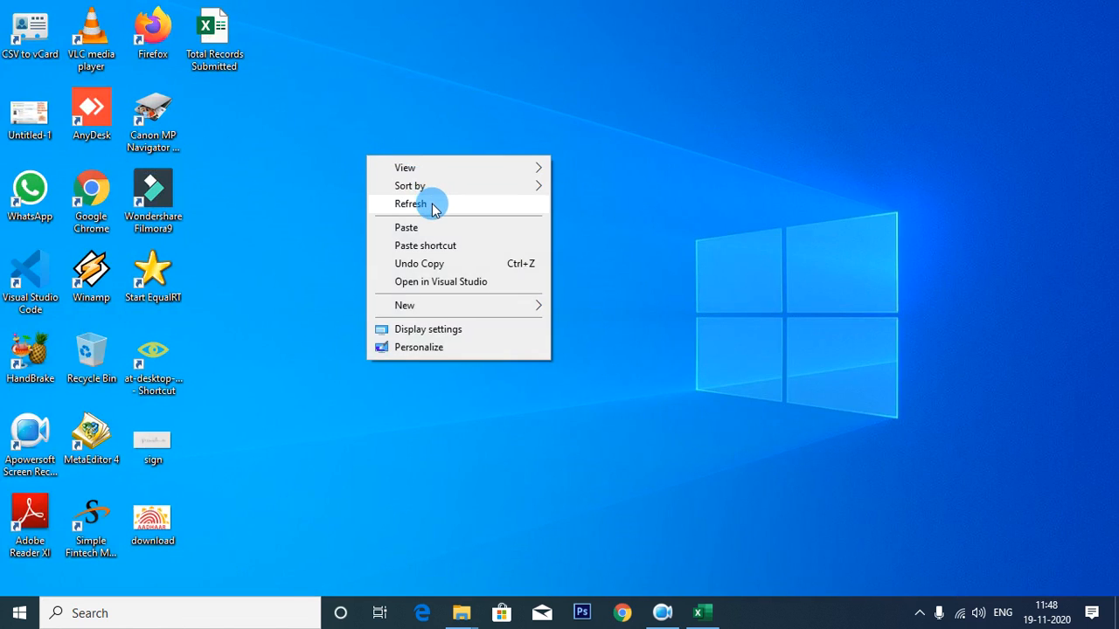
left_click(430, 205)
right_click(413, 147)
left_click(469, 196)
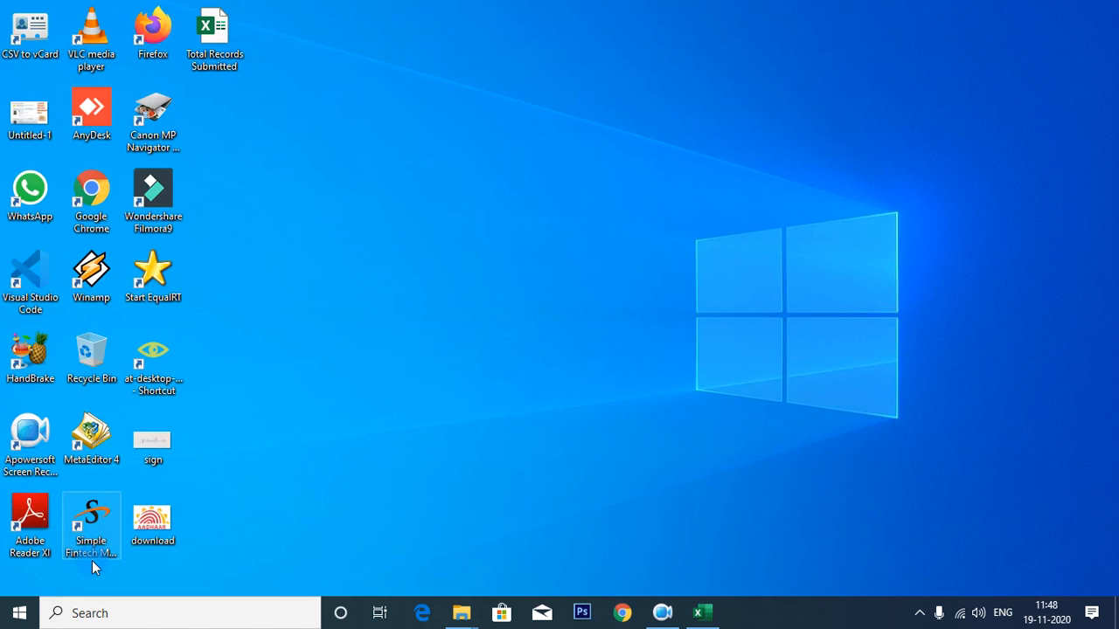
Launch Microsoft Access with the Run command MSAccess.
key("super+r")
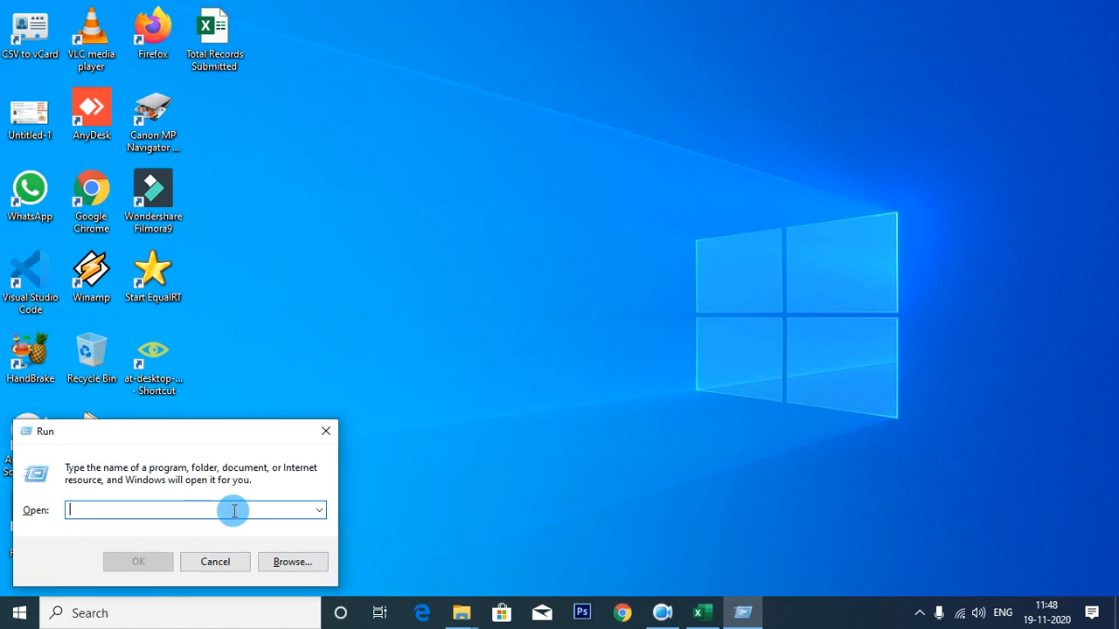
type("m")
key("BackSpace")
type("MS")
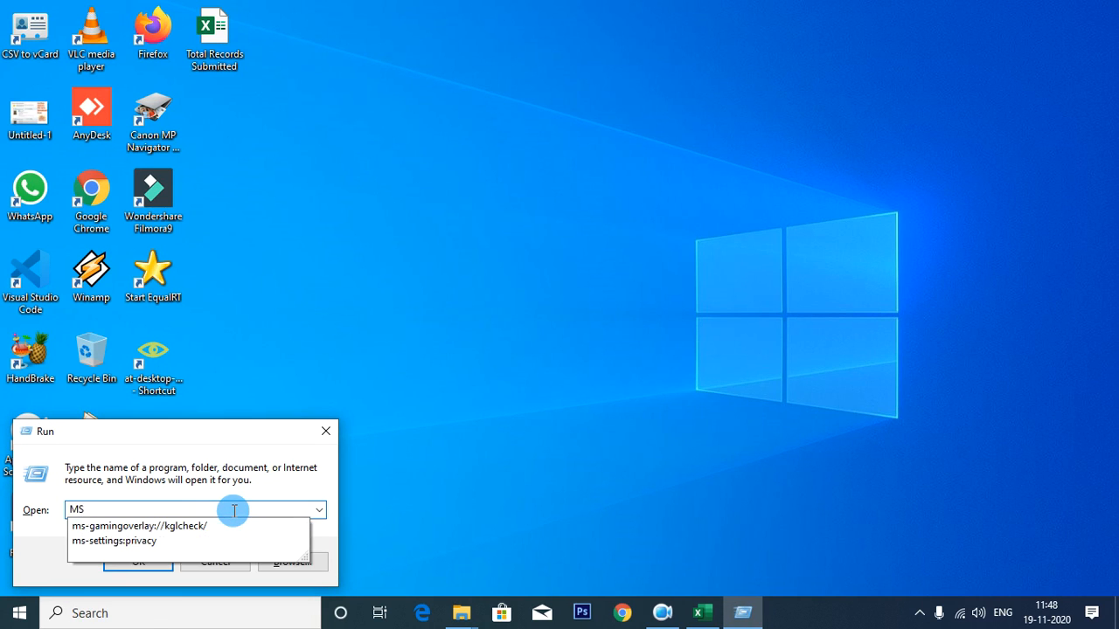
type("Access")
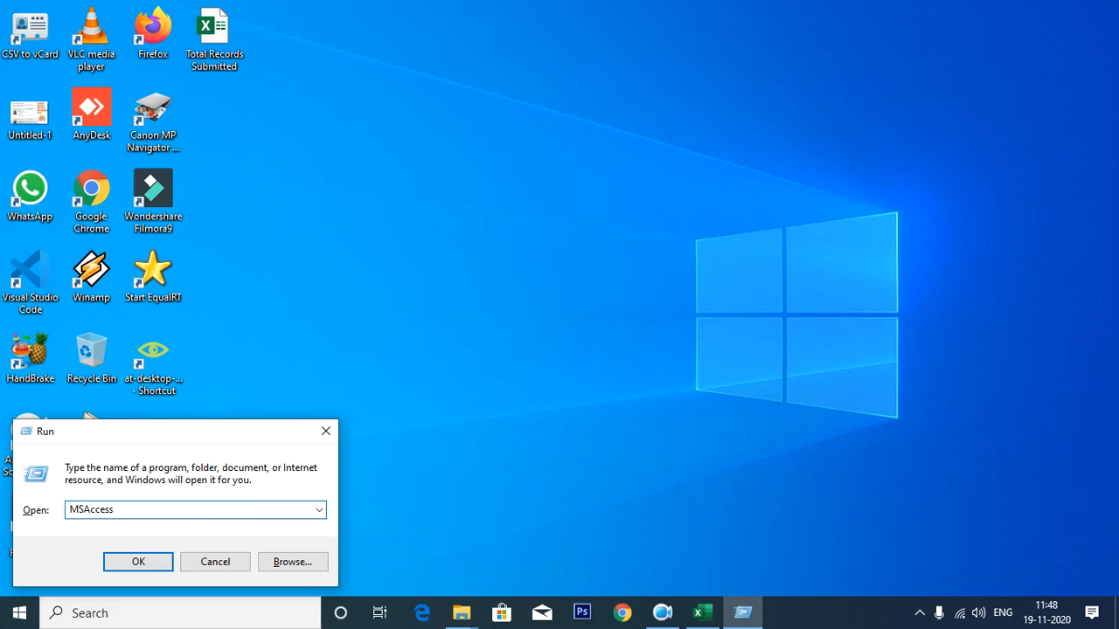
key("Return")
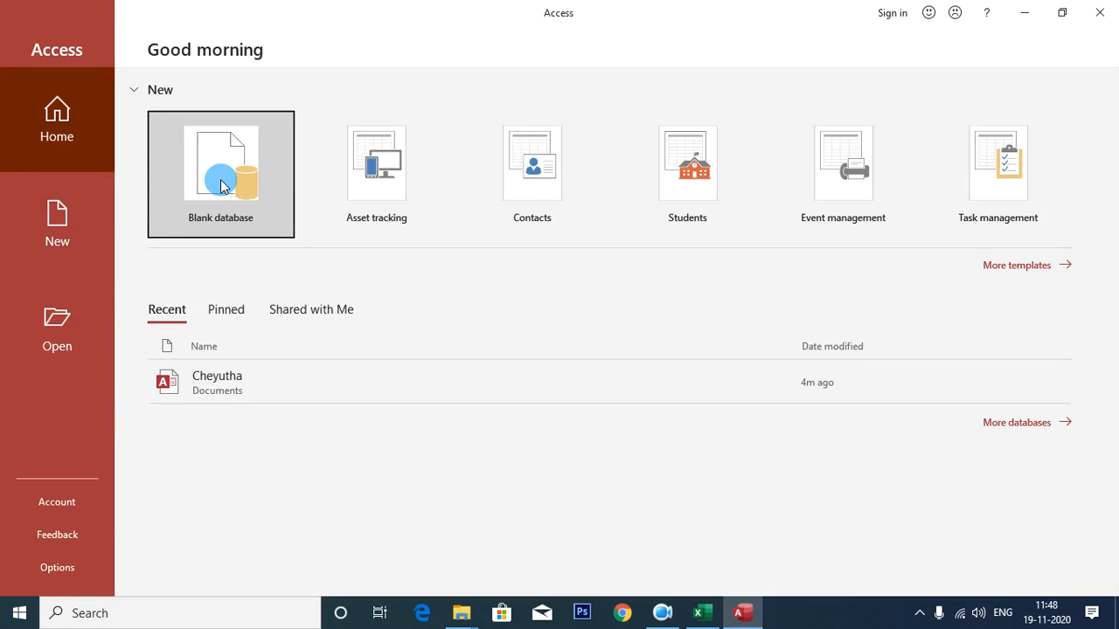
Create a blank database named DataDivider in the Documents folder.
left_click(282, 180)
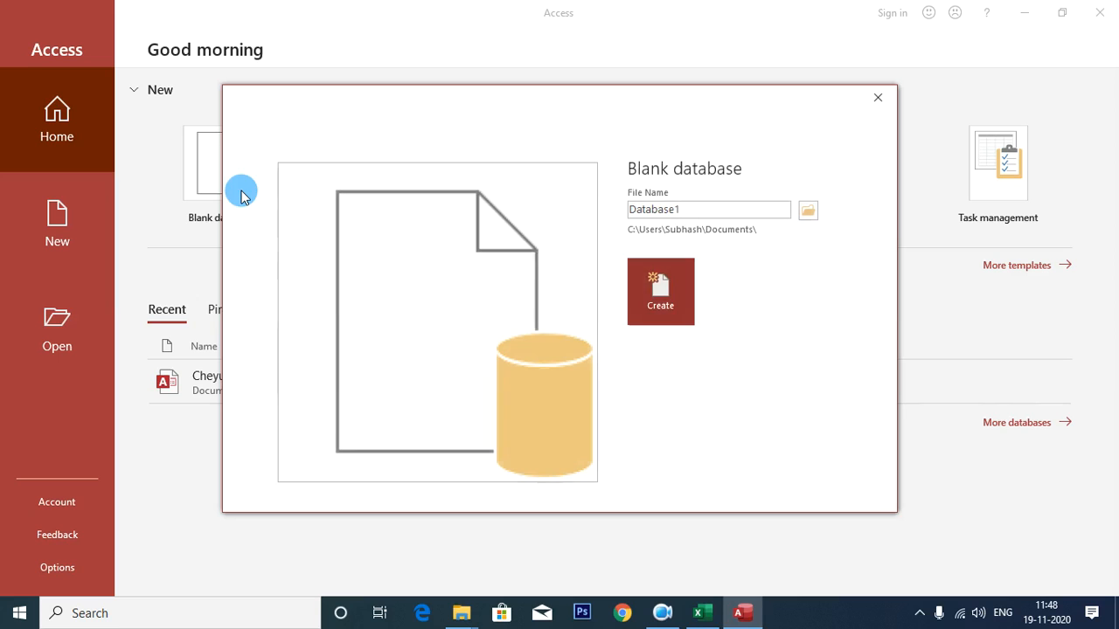
double_click(699, 207)
left_click(700, 204)
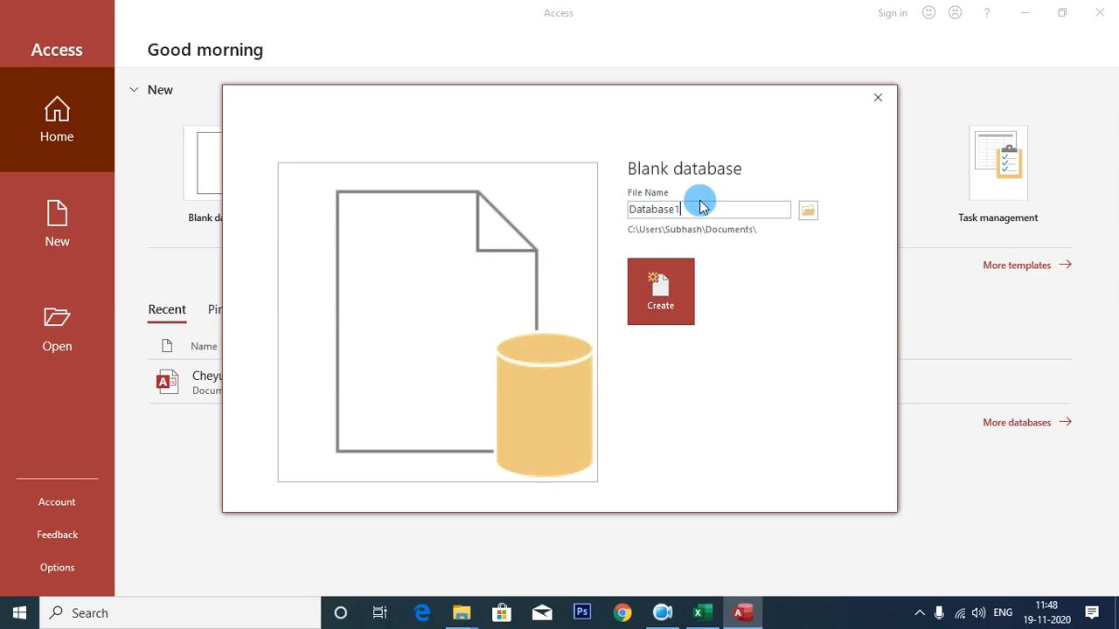
double_click(692, 204)
type("Da")
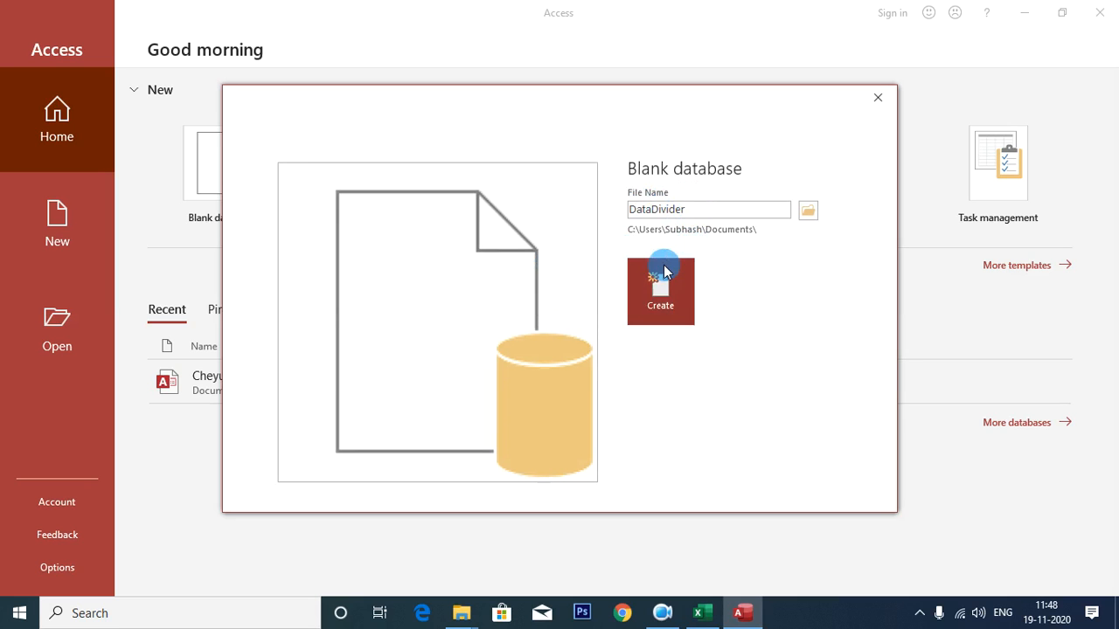
left_click(663, 302)
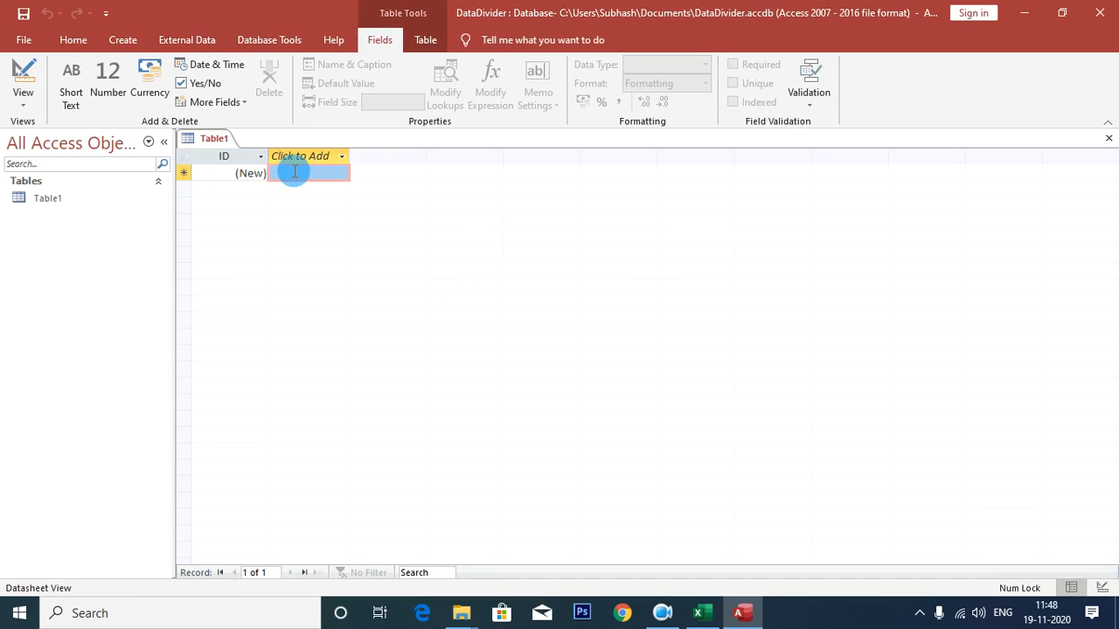
Switch to the Excel workbook to examine the TRANSACTIONID column in Sheet1 and return to Access.
left_click(705, 613)
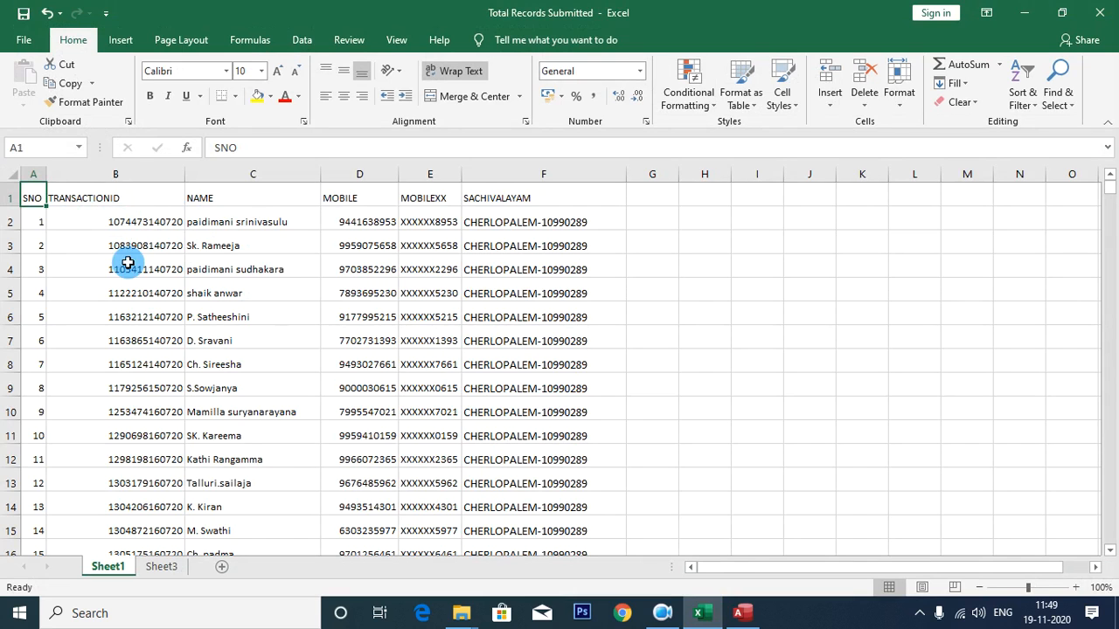
left_click(118, 174)
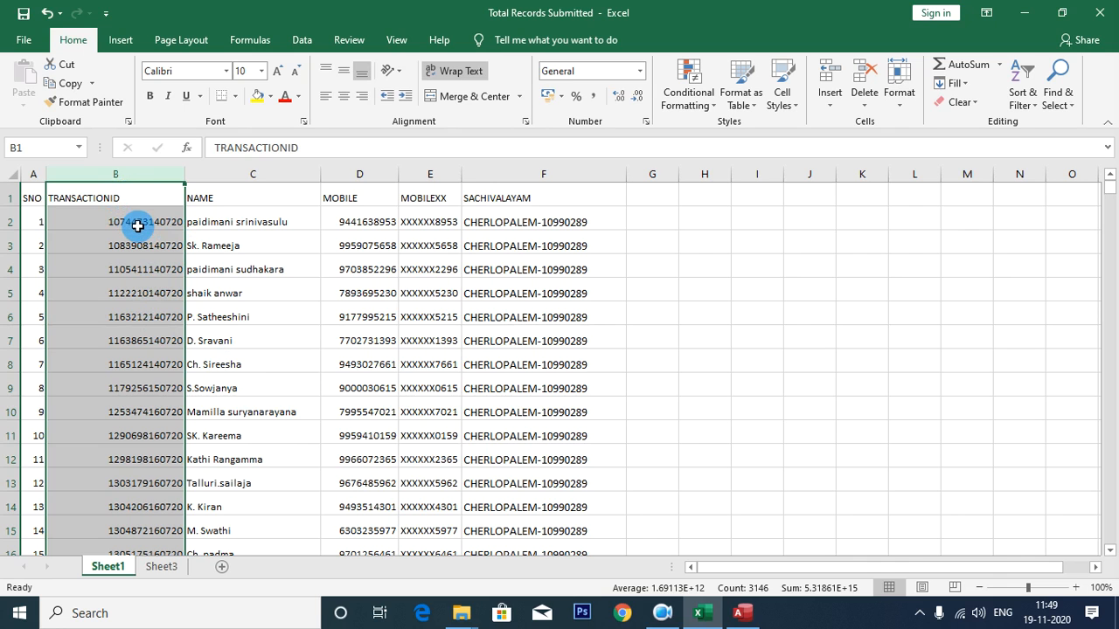
left_click(741, 614)
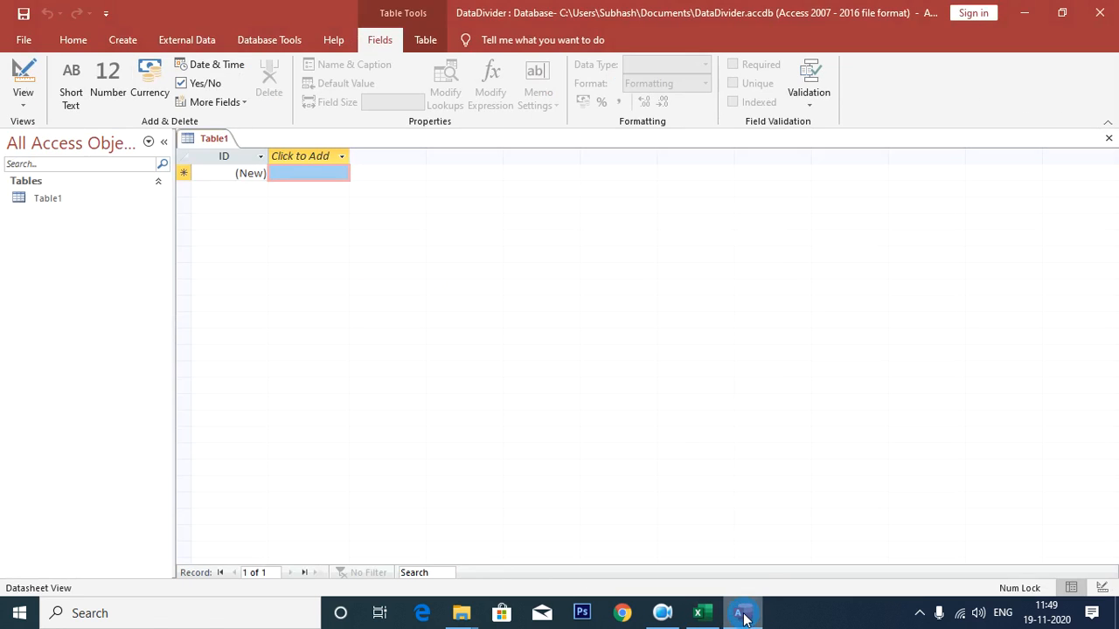
double_click(295, 161)
left_click(296, 161)
left_click(295, 161)
left_click(295, 161)
left_click(299, 159)
left_click(300, 159)
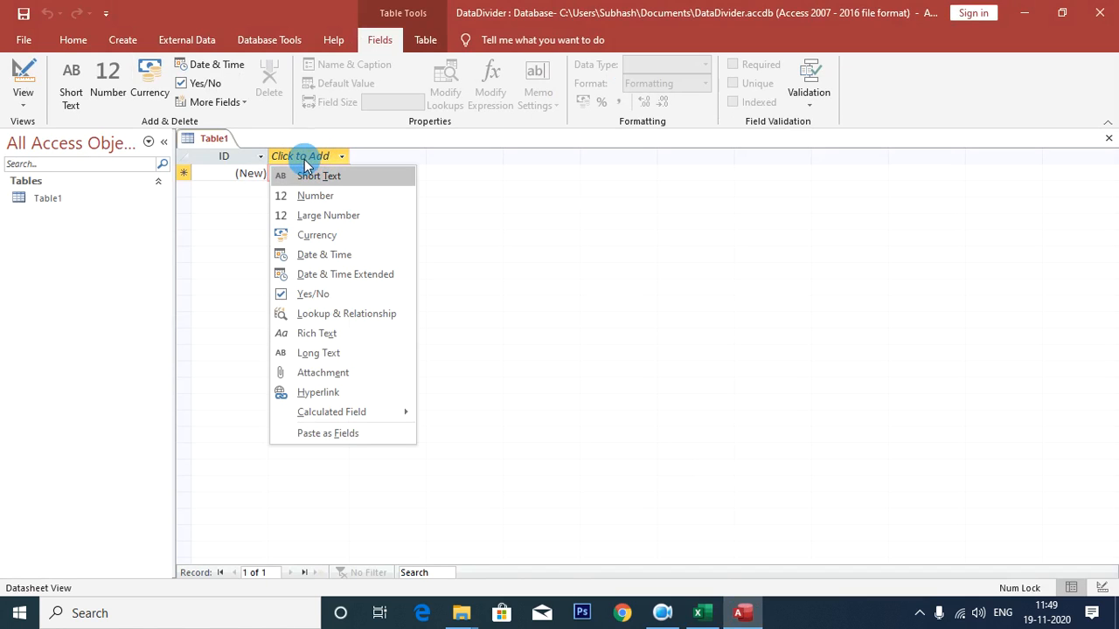
left_click(304, 157)
left_click(301, 155)
Rename the ID field to TransactionID, save the table as First and close it.
left_click(231, 155)
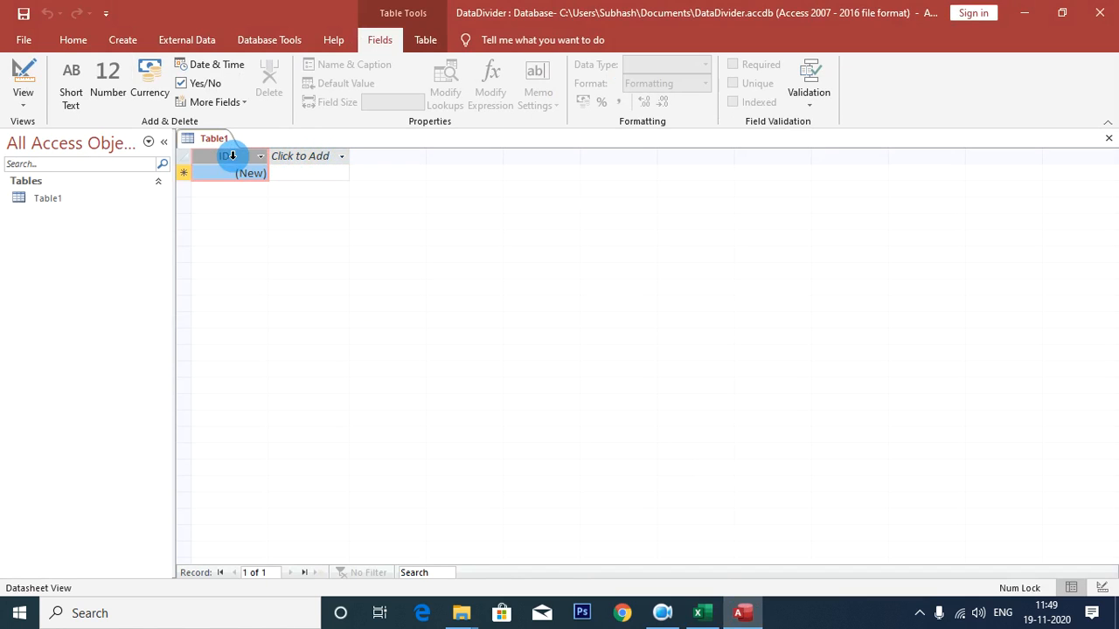
double_click(232, 155)
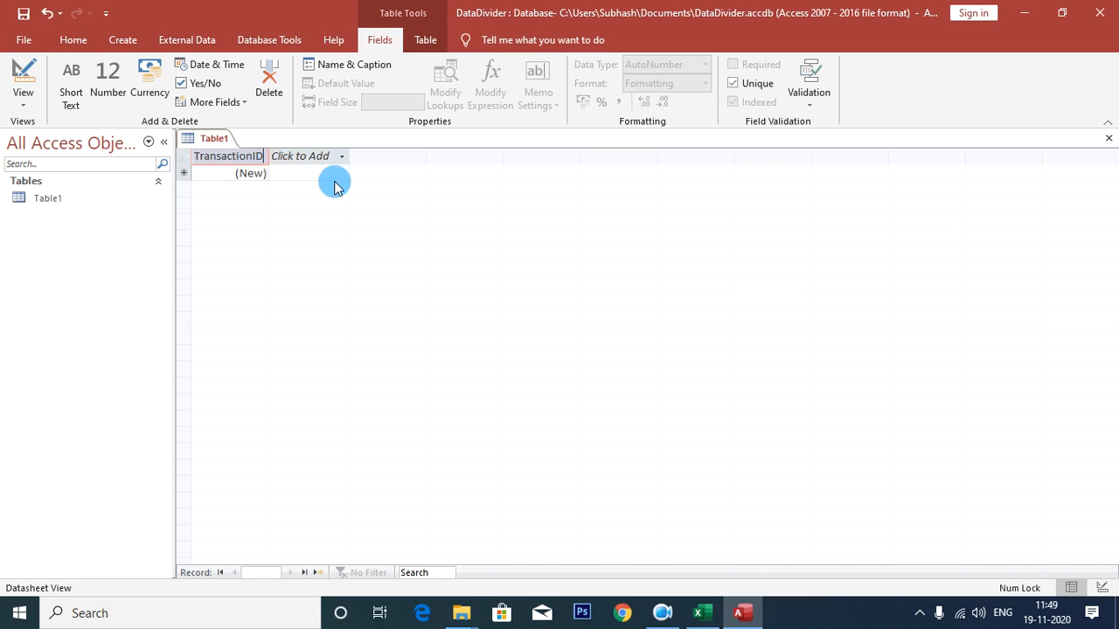
key("ctrl+s")
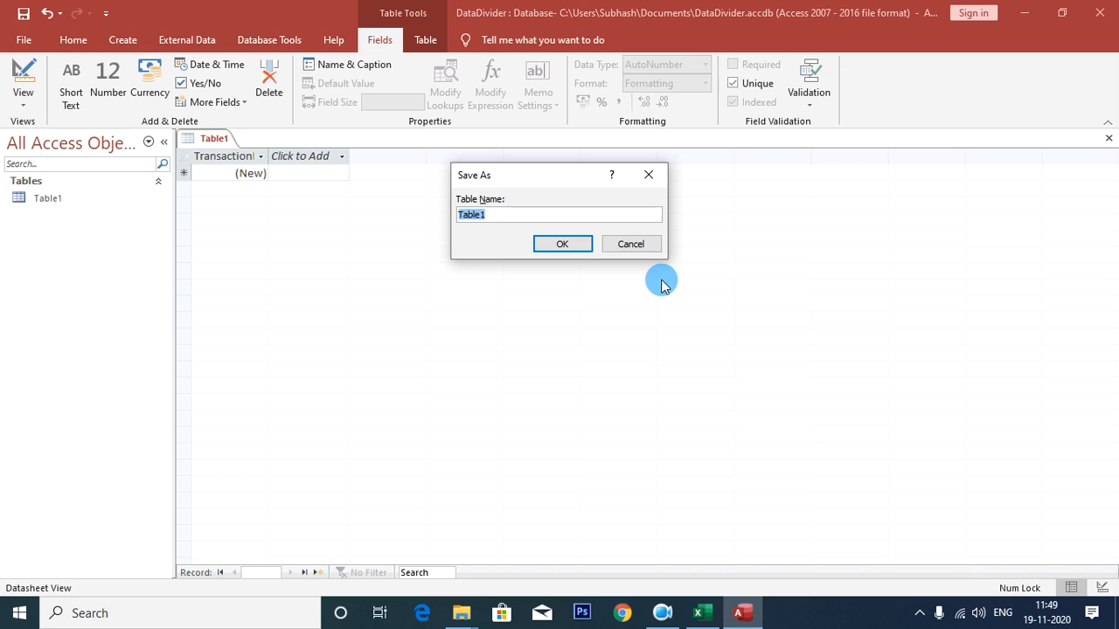
key("BackSpace")
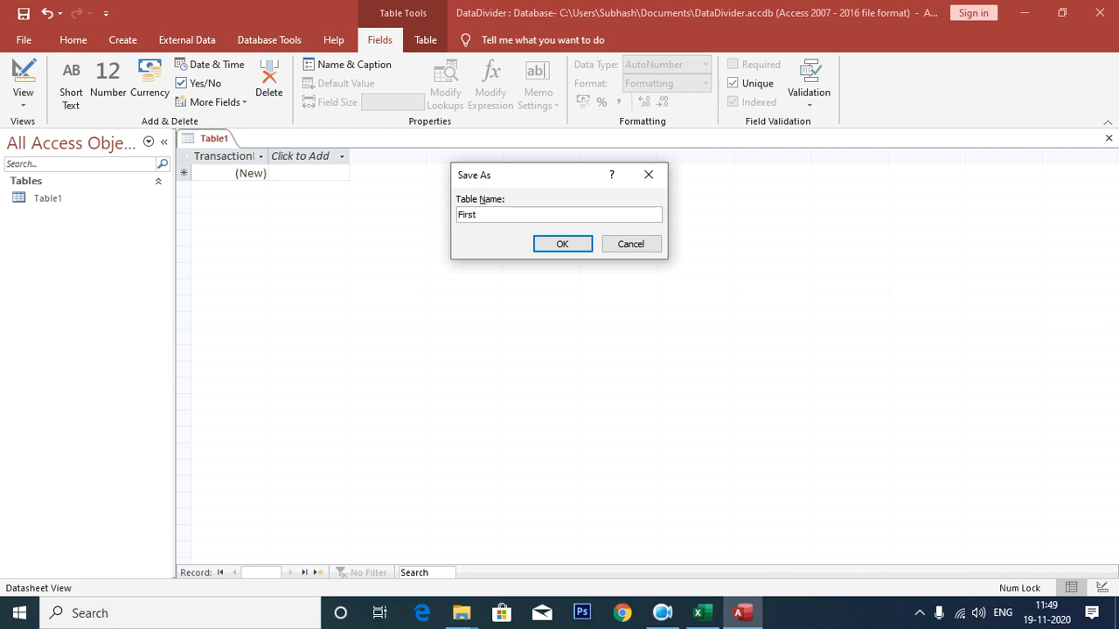
left_click(560, 246)
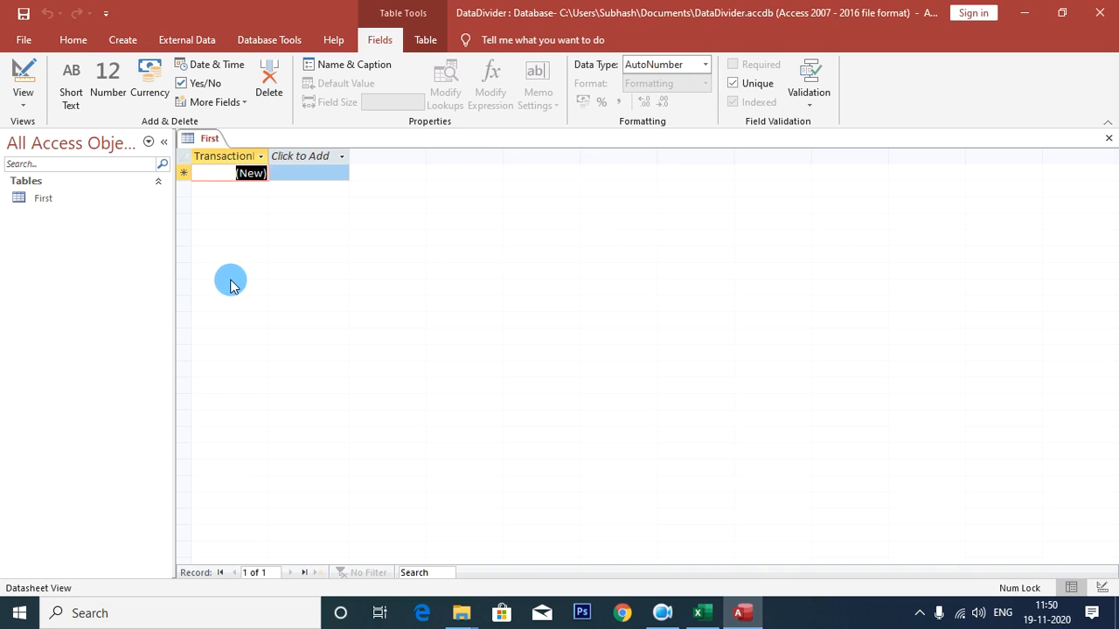
key("ctrl+w")
Open the First table in Design View and set the TransactionID data type to Large Number.
right_click(58, 201)
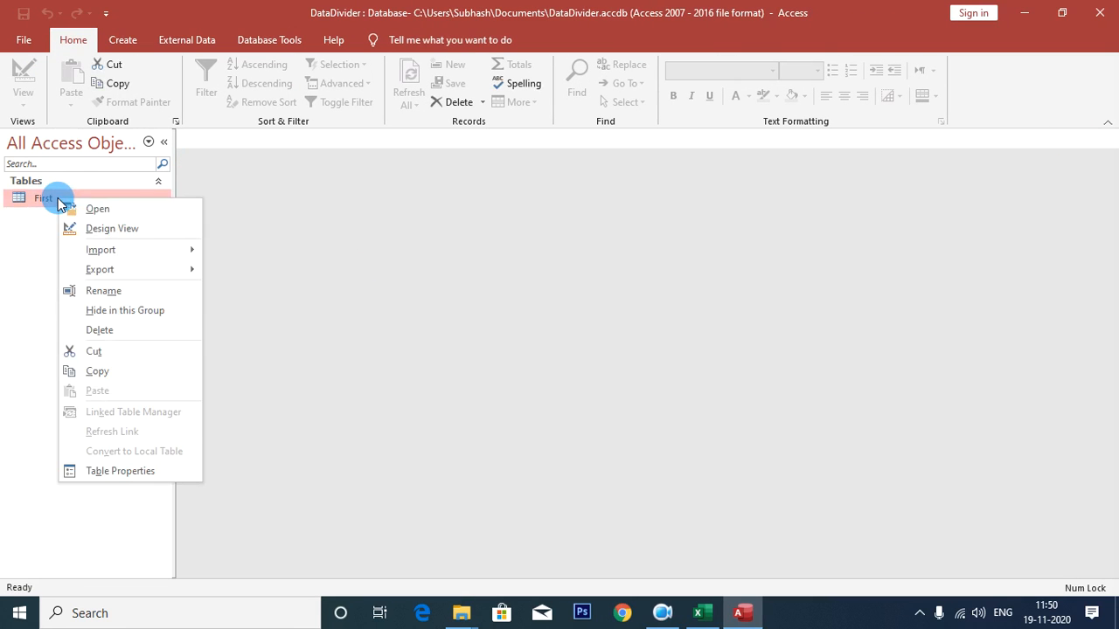
left_click(108, 230)
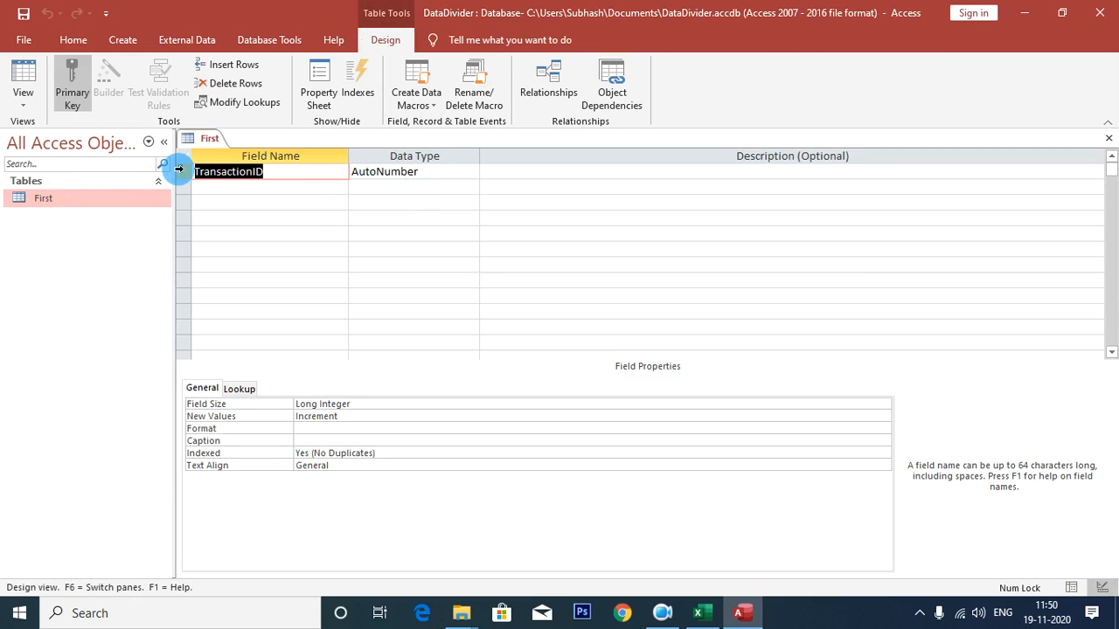
left_click(390, 172)
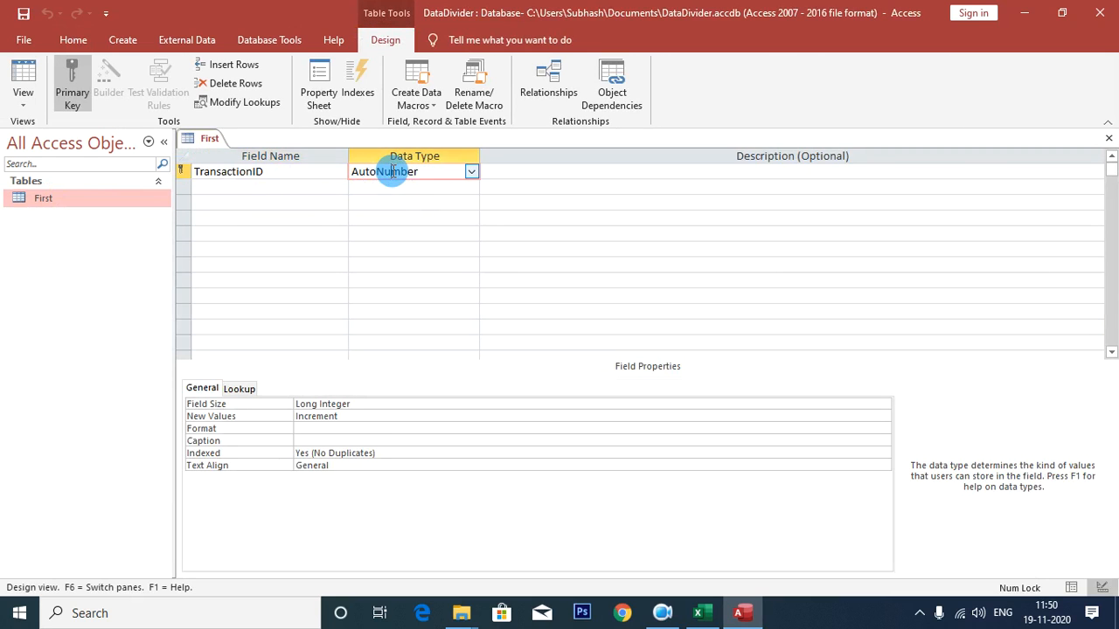
left_click(471, 172)
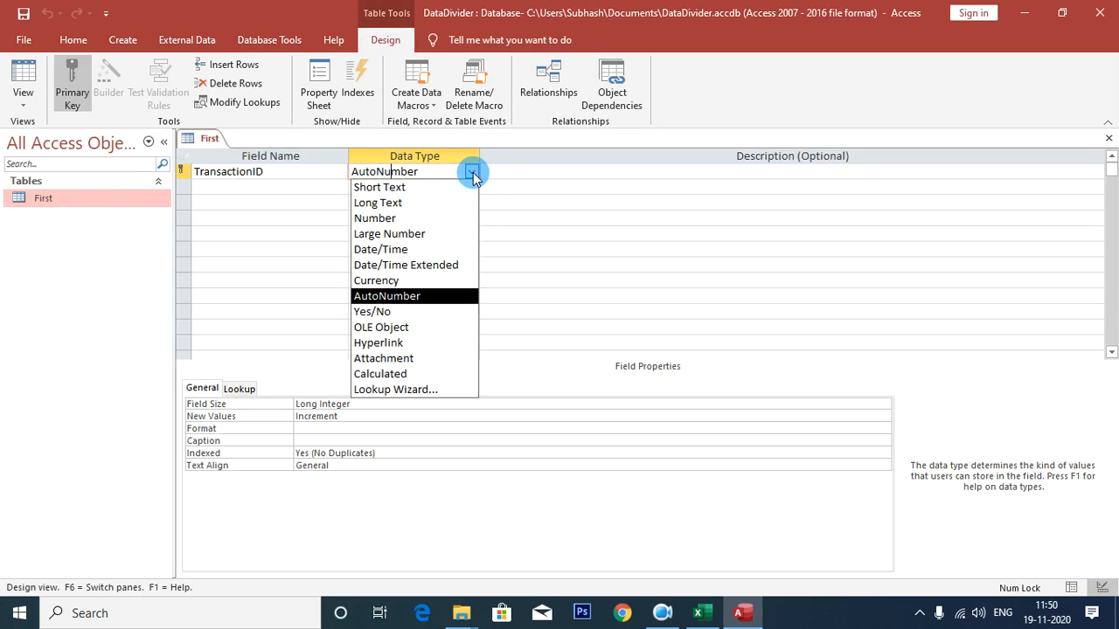
left_click(432, 234)
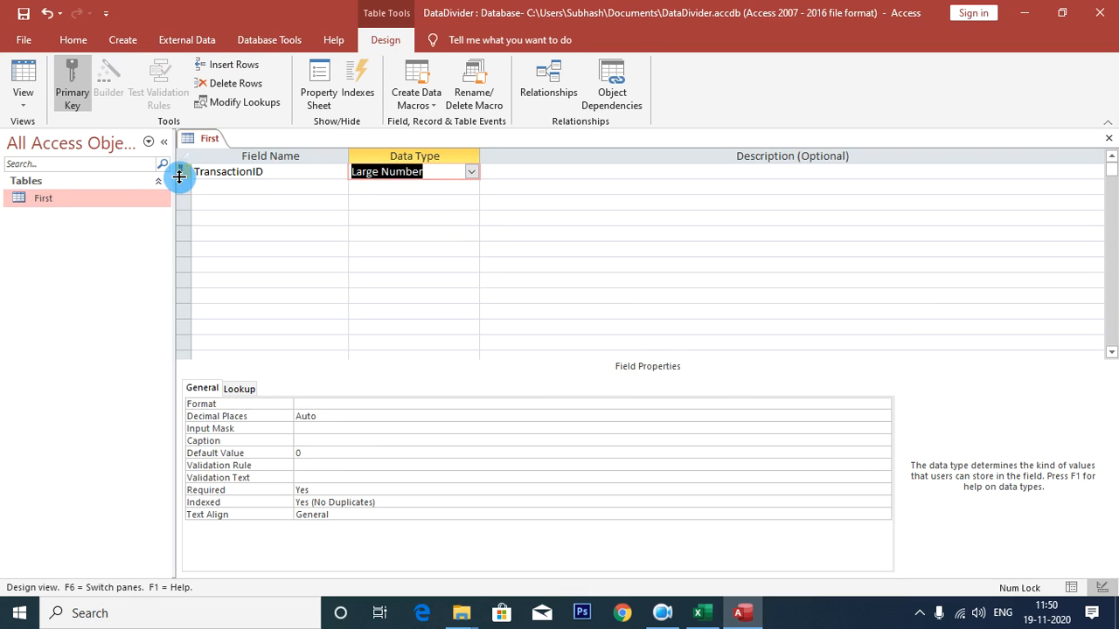
Remove the primary key from TransactionID, save the First table accepting the new data type, and close it.
left_click(181, 170)
right_click(182, 171)
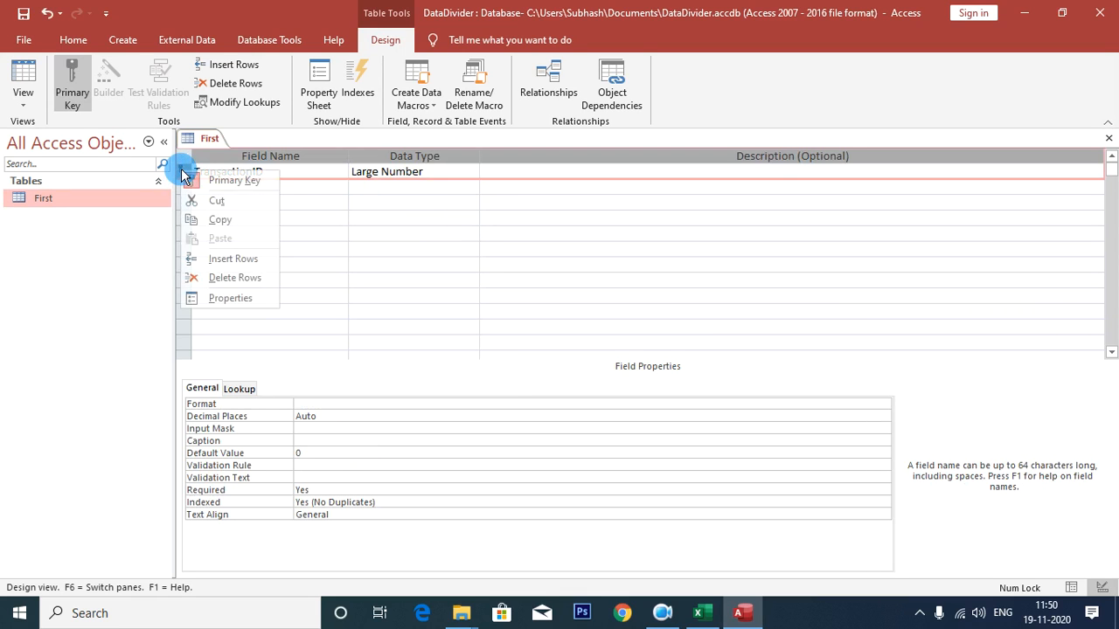
left_click(196, 182)
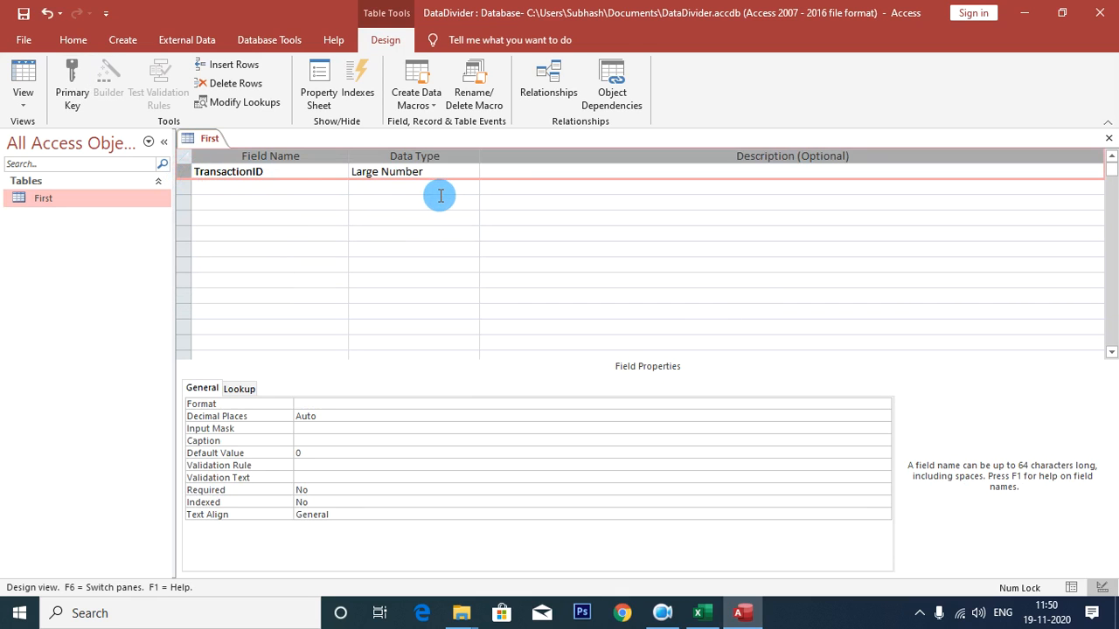
left_click(440, 196)
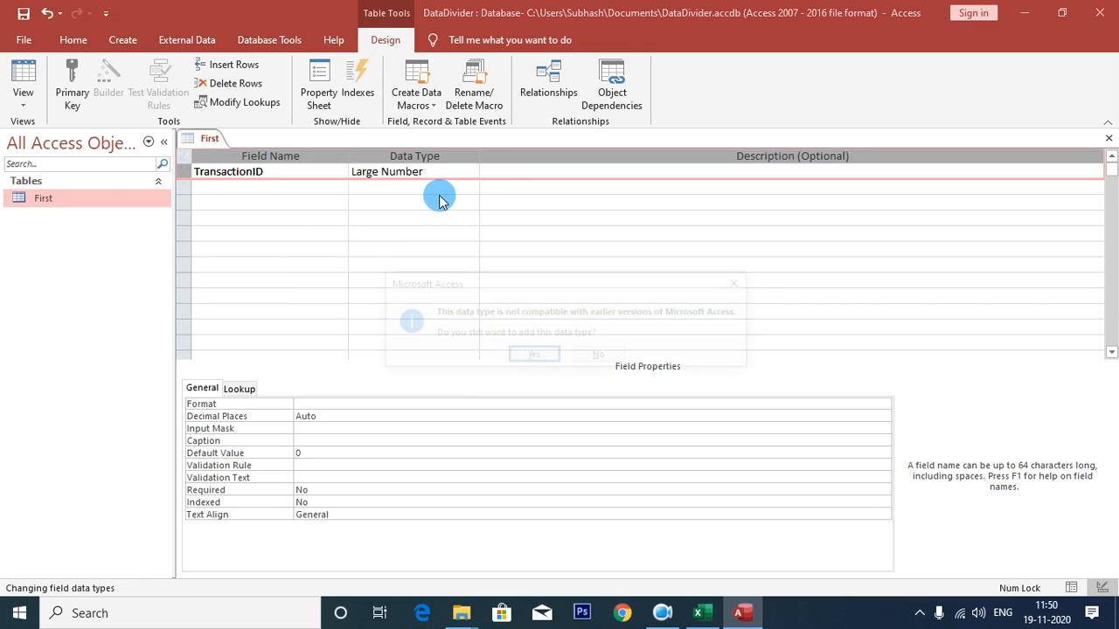
left_click(534, 358)
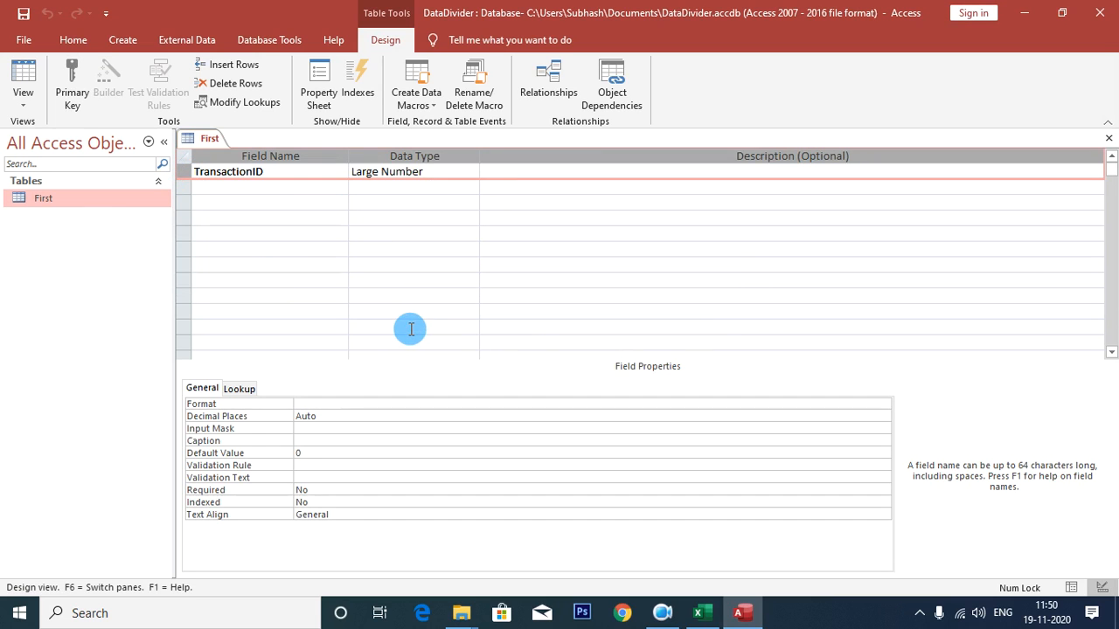
key("ctrl+w")
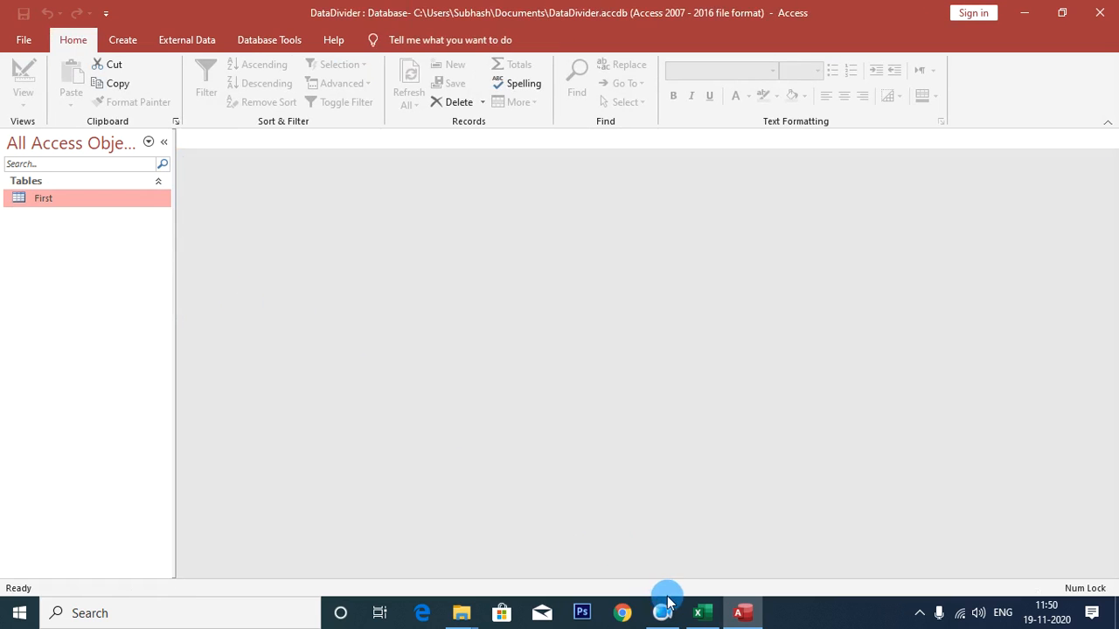
Duplicate the First table as a new table named Second, pasting the structure only.
right_click(53, 199)
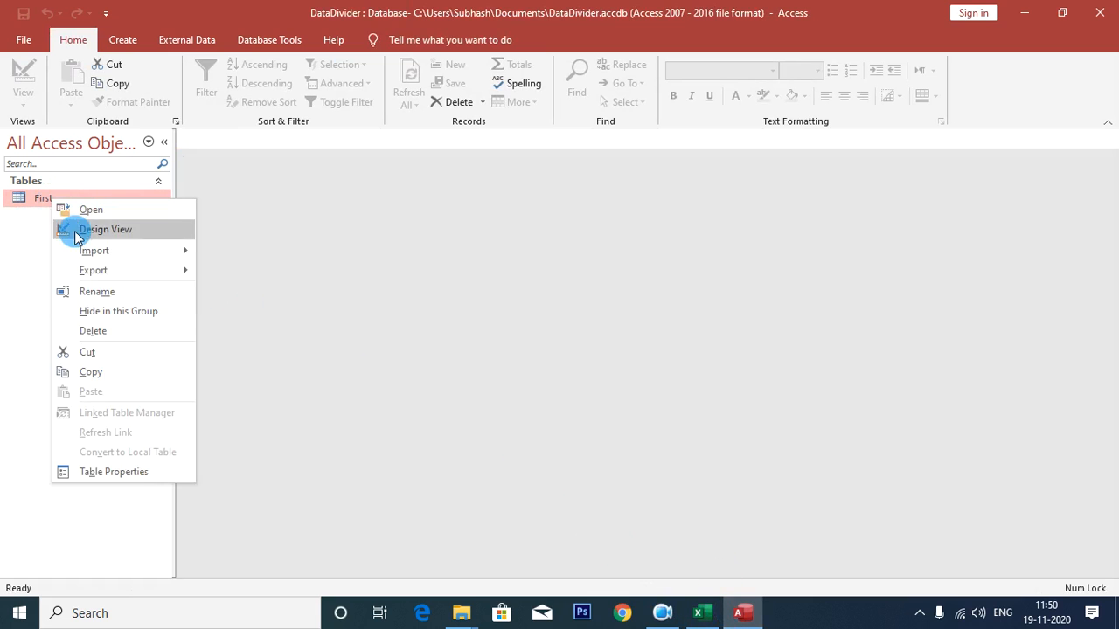
left_click(94, 374)
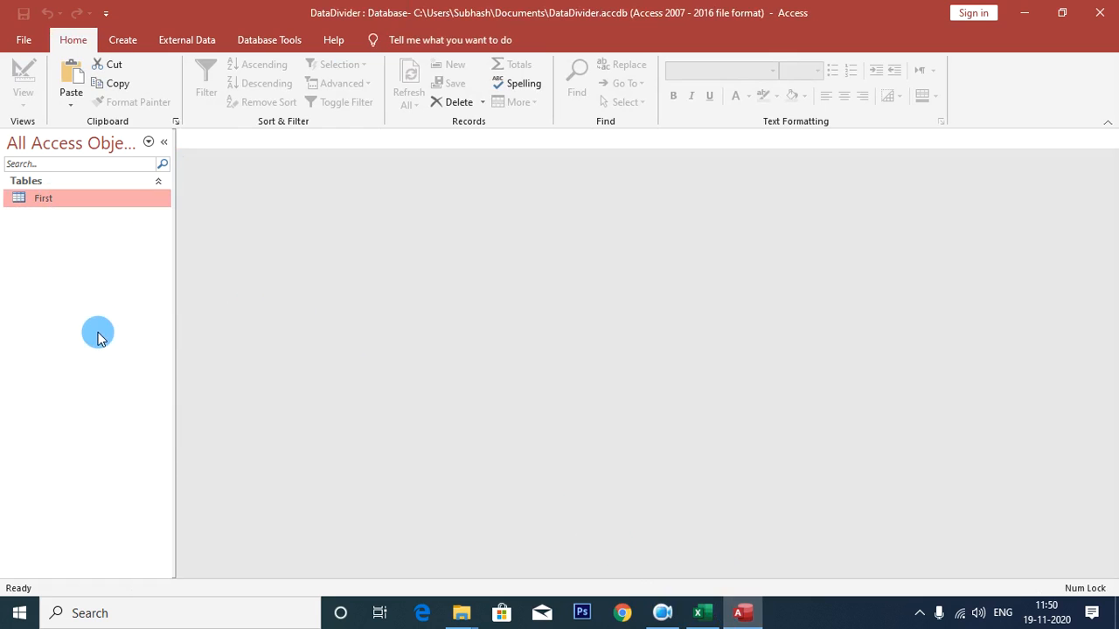
right_click(58, 271)
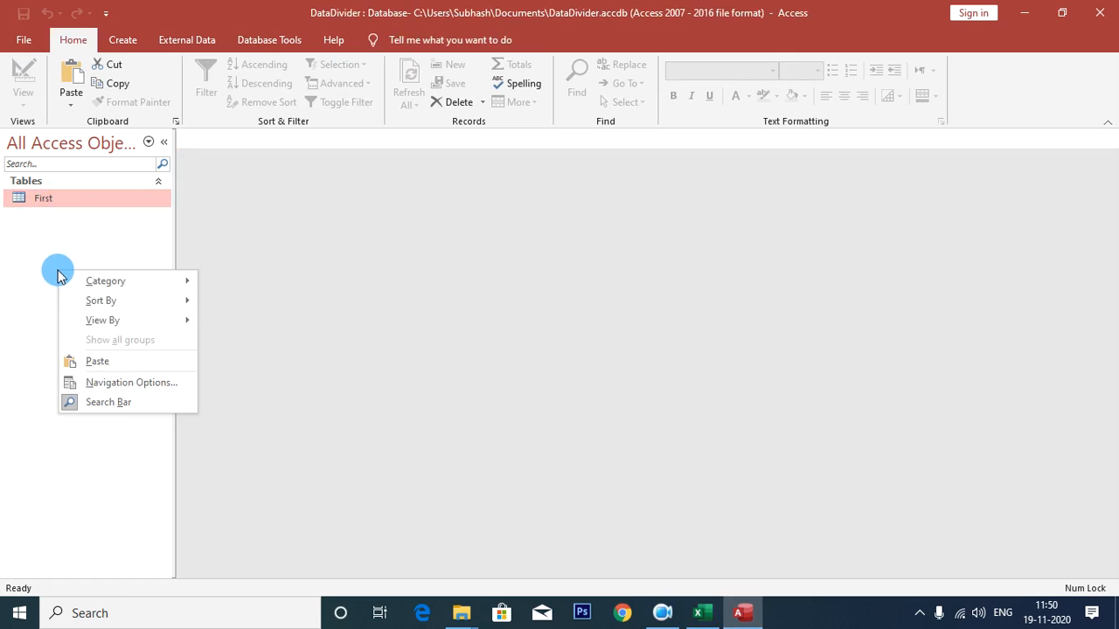
left_click(105, 361)
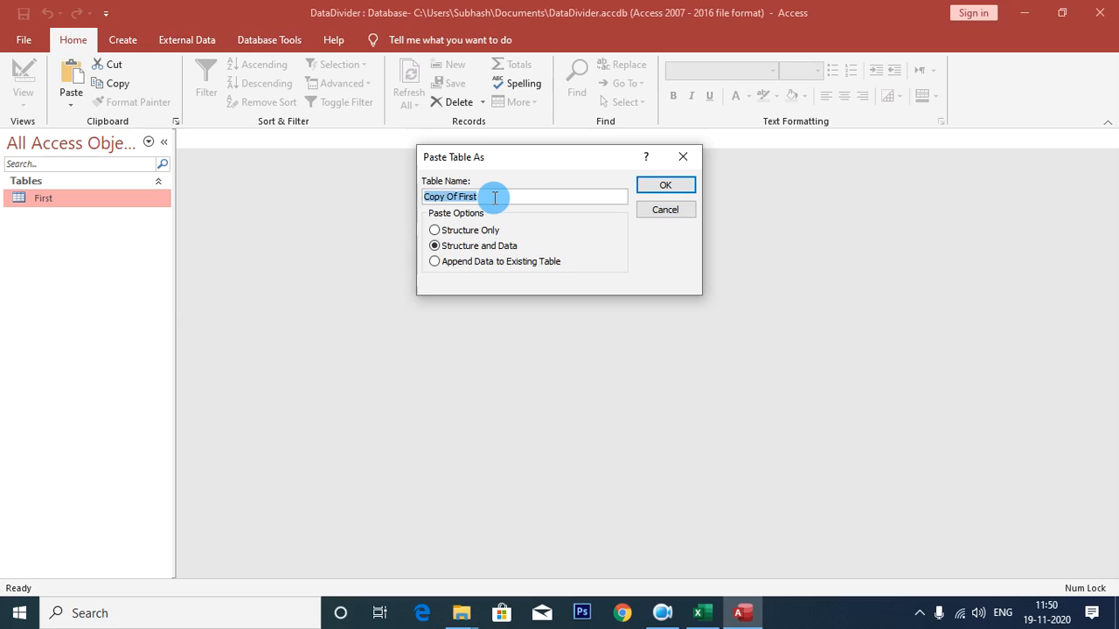
type("Second")
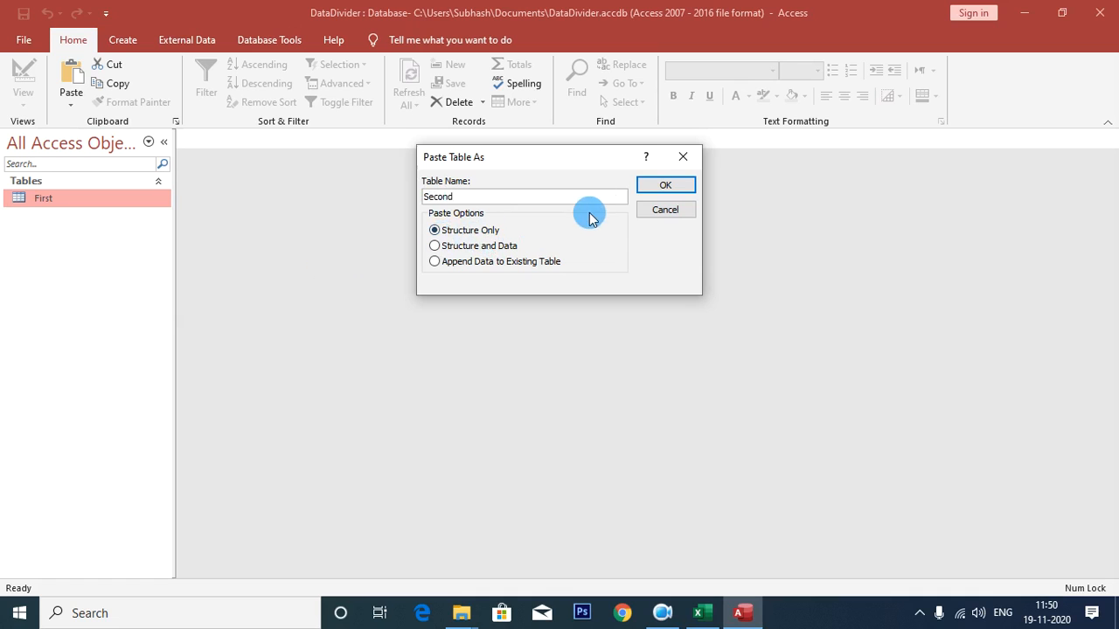
left_click(664, 187)
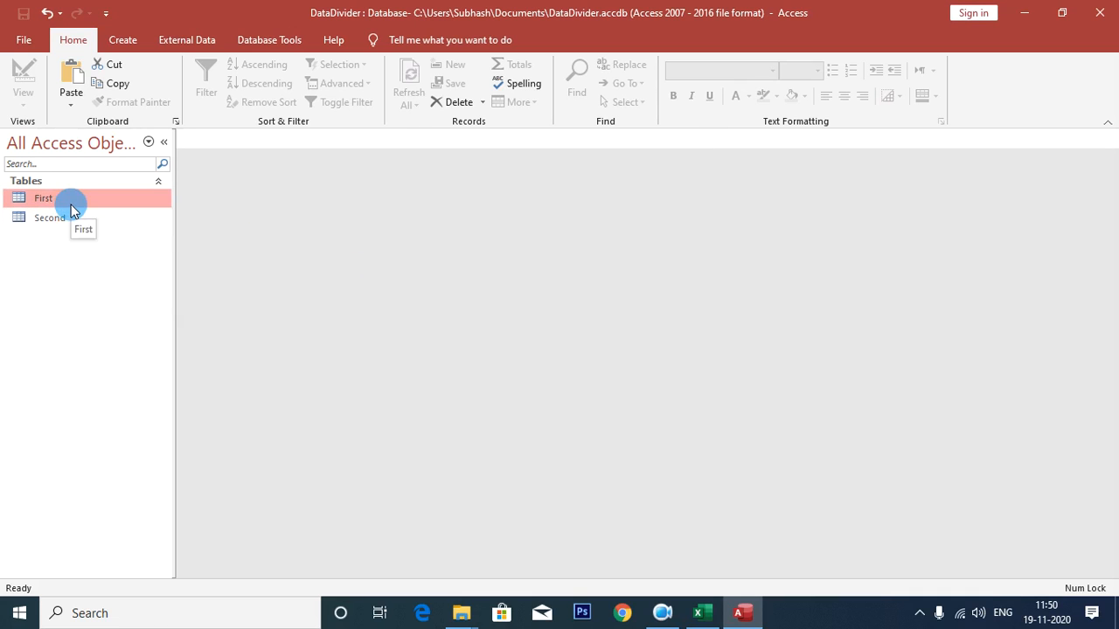
Check the field name and data type of the Second table in Design View and close it.
left_click(67, 218)
right_click(68, 217)
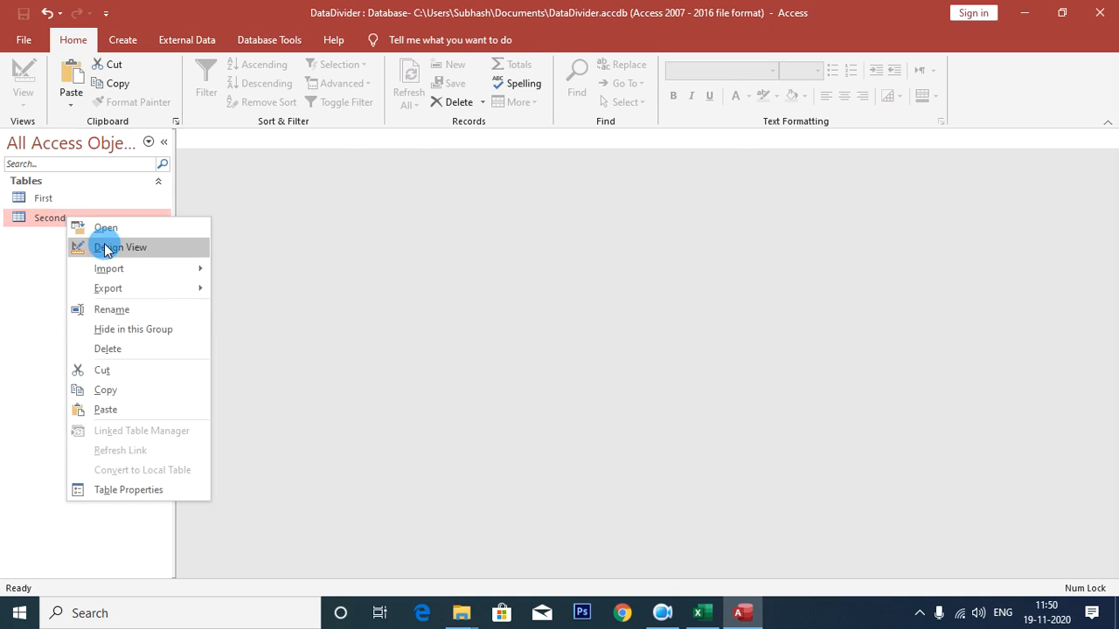
left_click(106, 248)
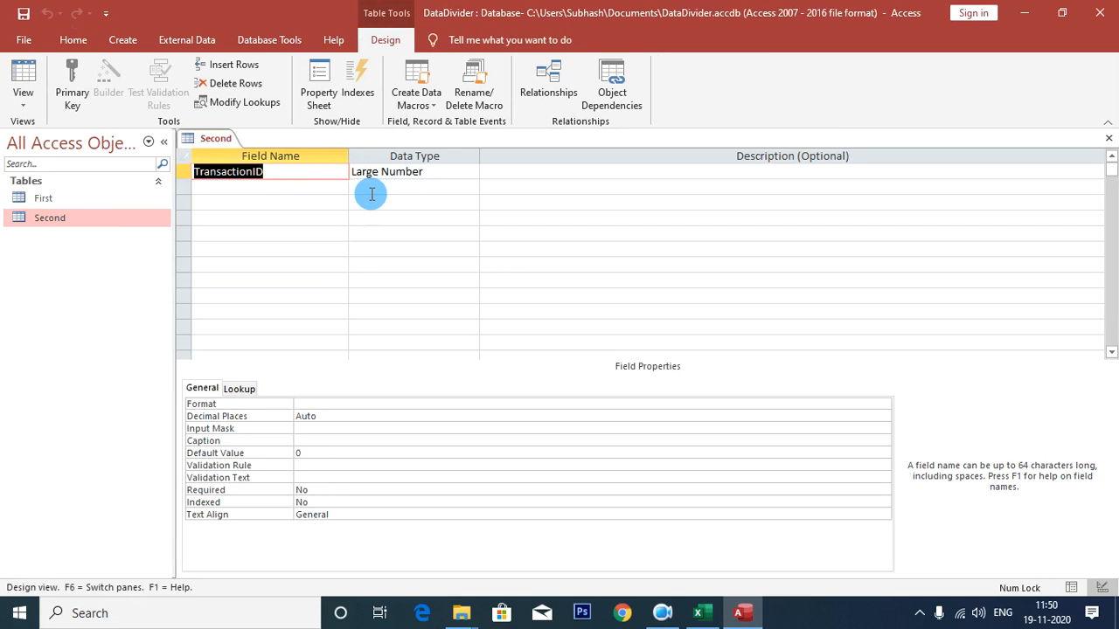
key("ctrl+w")
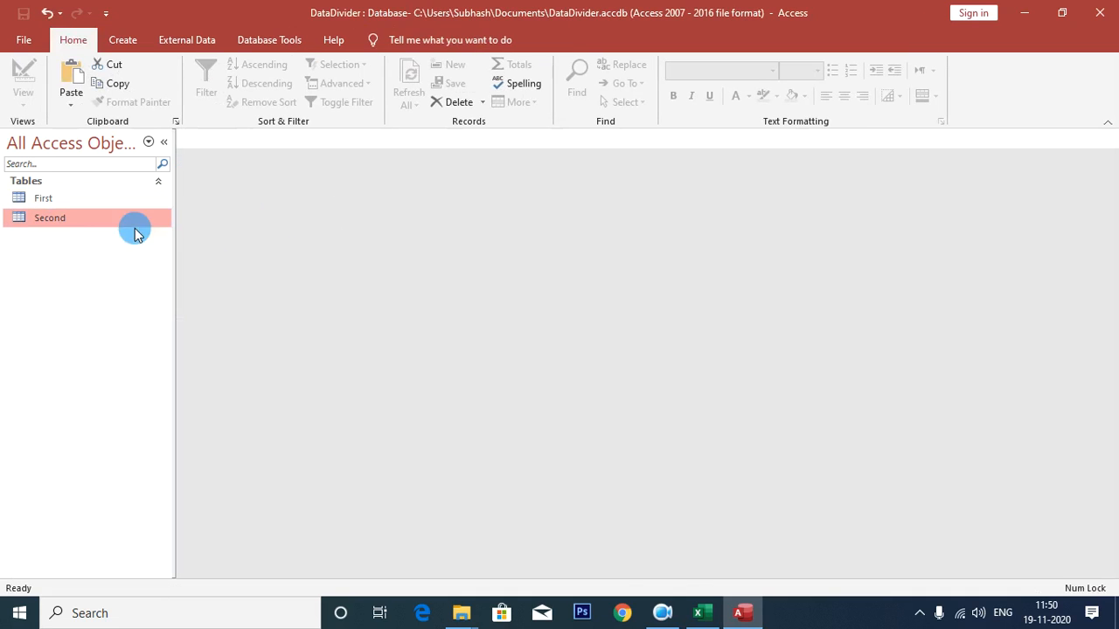
Open the First table, switch to Excel and copy the transaction IDs in Sheet1 from B2 down to B3146.
double_click(42, 200)
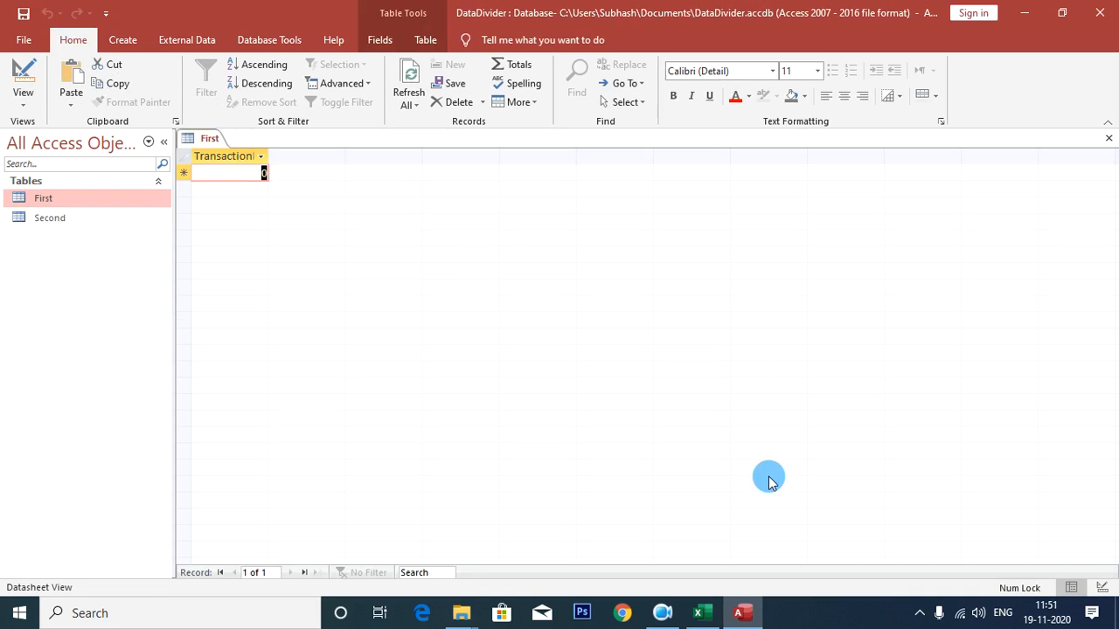
left_click(701, 617)
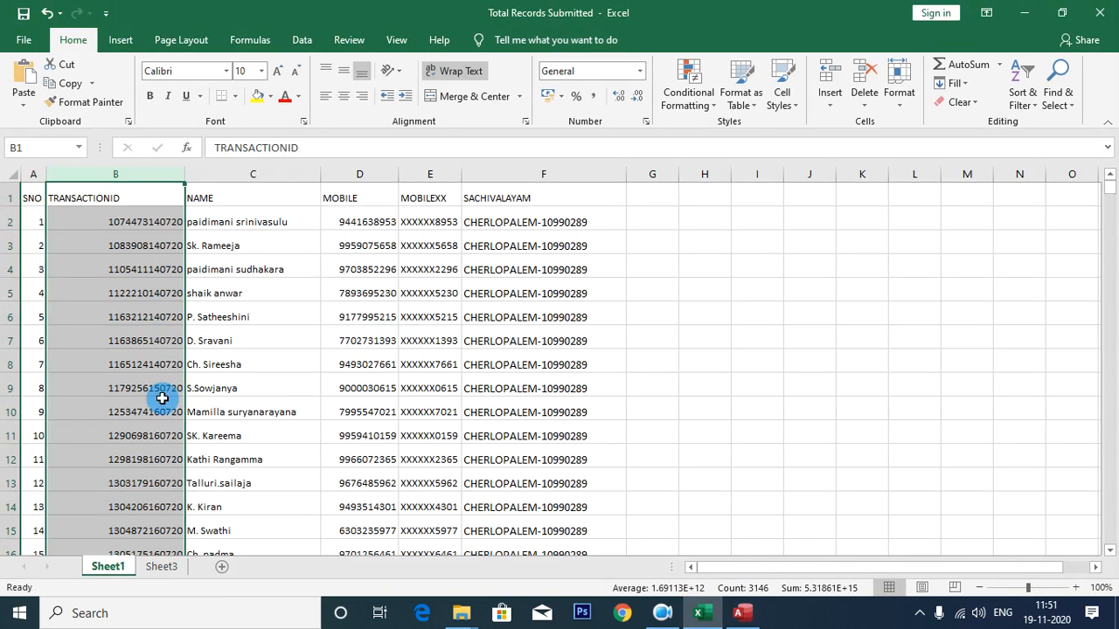
left_click(116, 222)
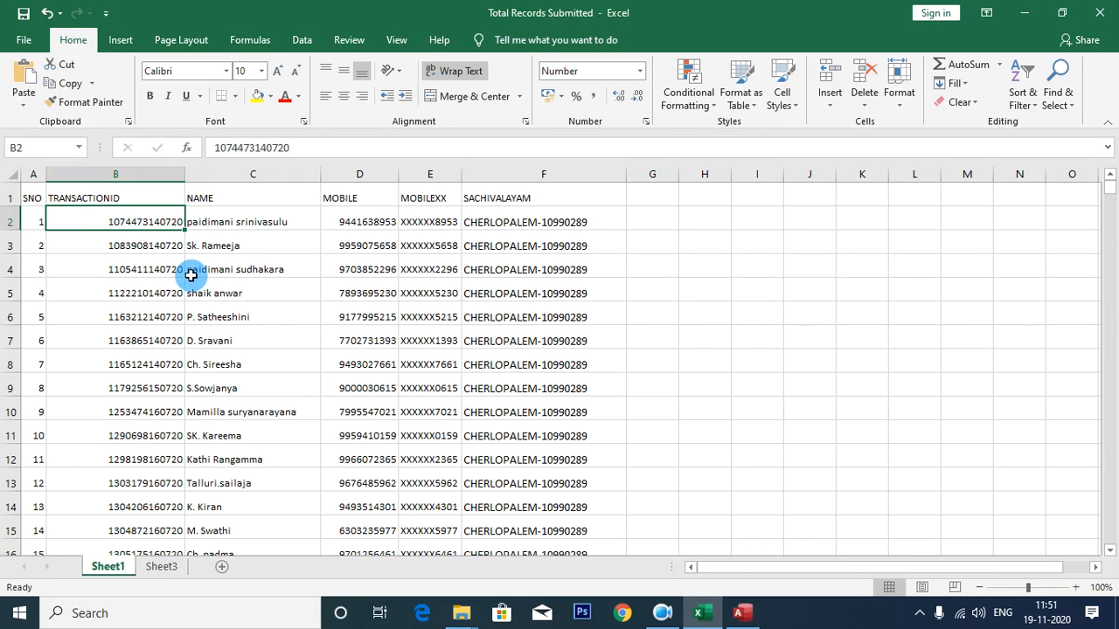
key("ctrl+shift+Down")
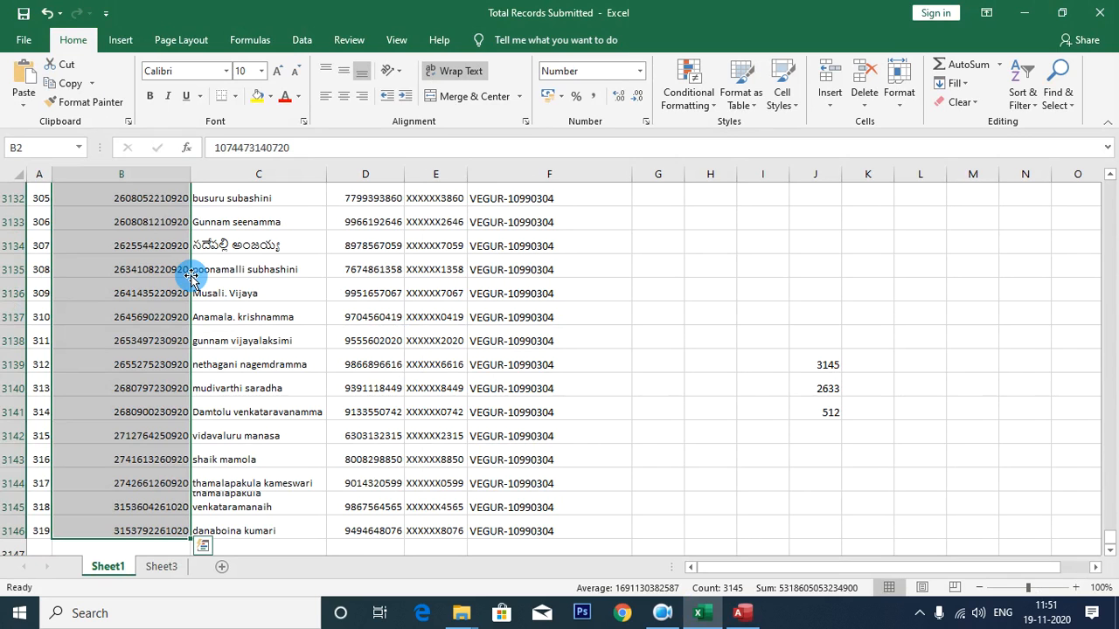
key("ctrl+c")
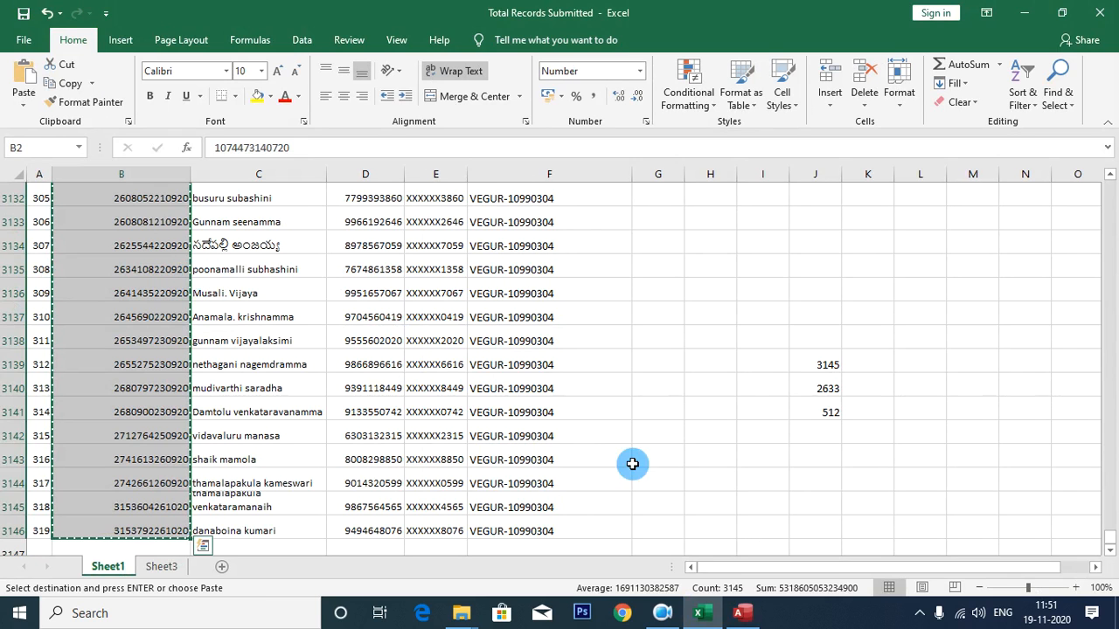
Switch to Access and paste the copied transaction IDs into the TransactionID column of the First table, accepting the new records.
left_click(748, 621)
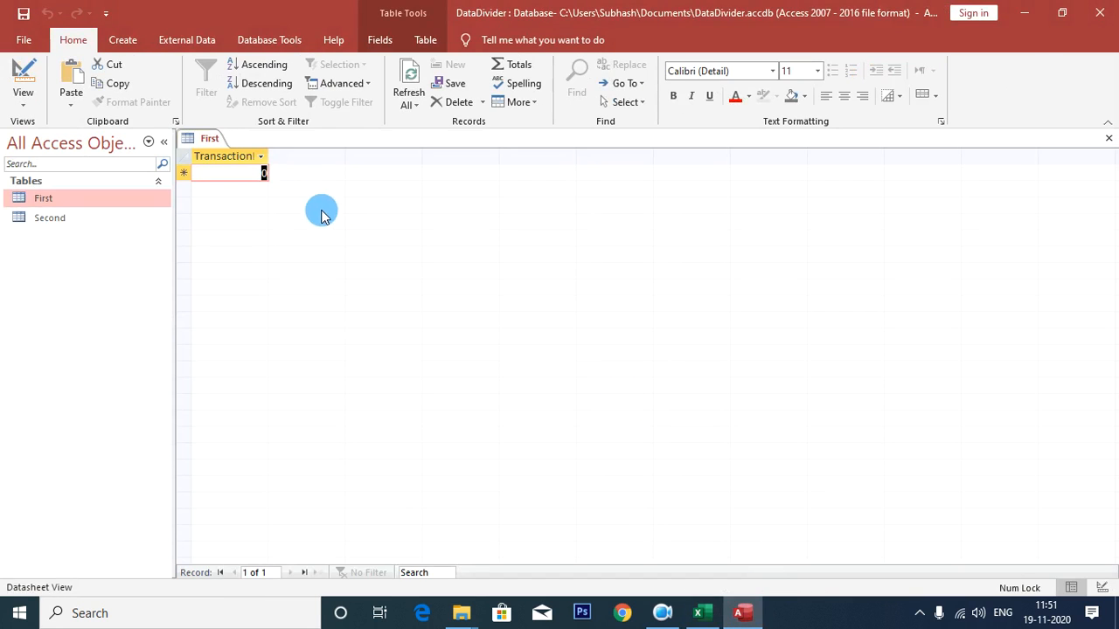
left_click(232, 154)
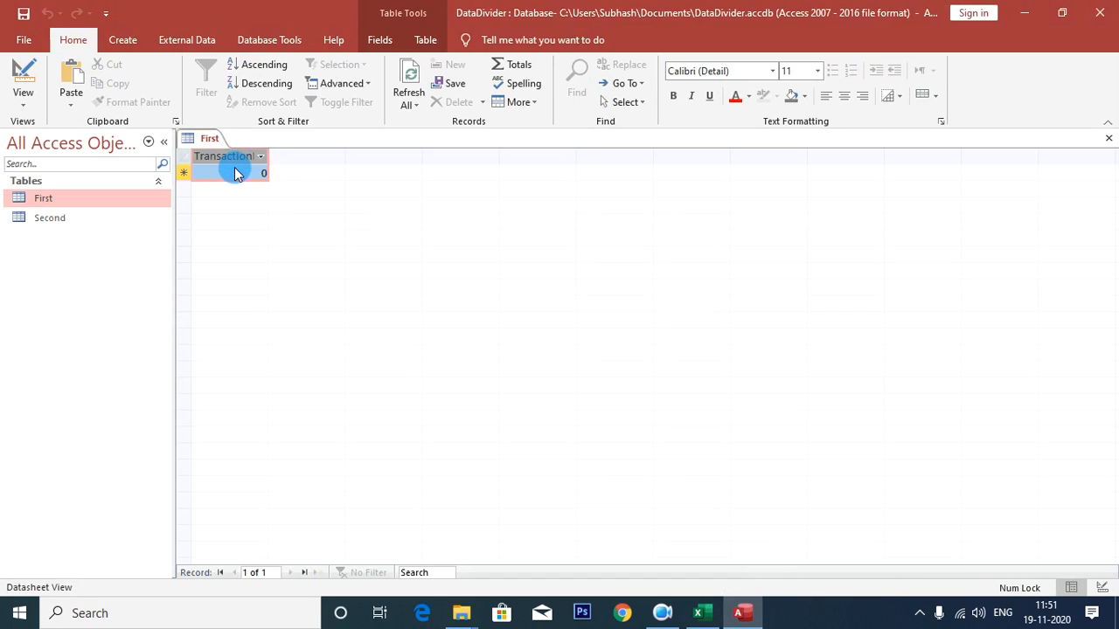
key("ctrl+v")
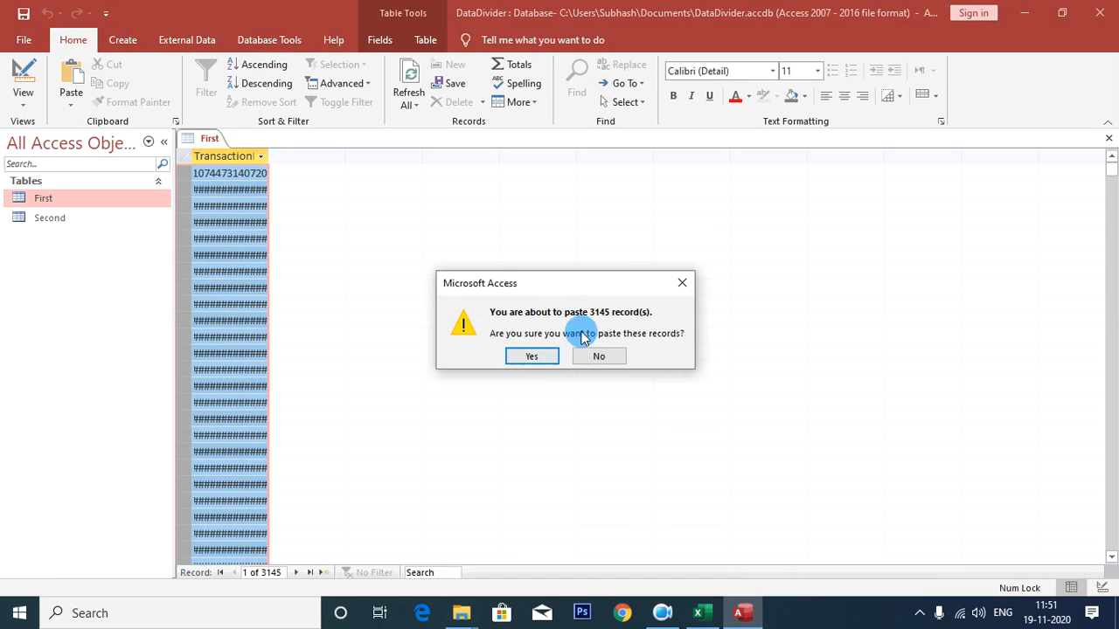
left_click(528, 355)
Fit the TransactionID column of the First table to its contents, look over the records, and close the table saving its layout.
double_click(267, 155)
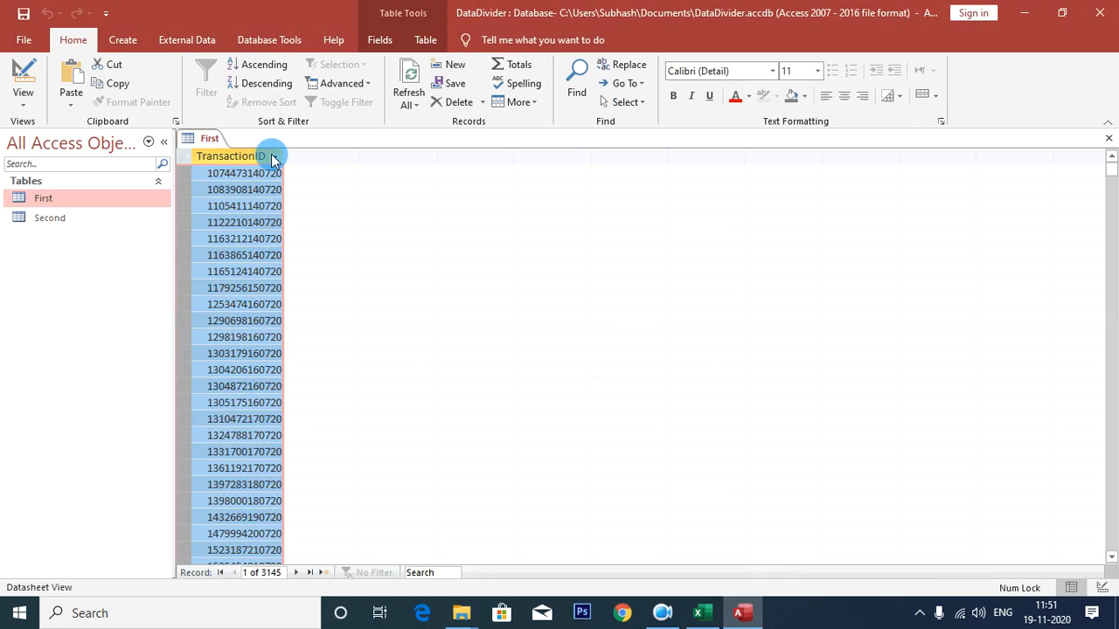
left_click(250, 206)
scroll(250, 446, "down", 4)
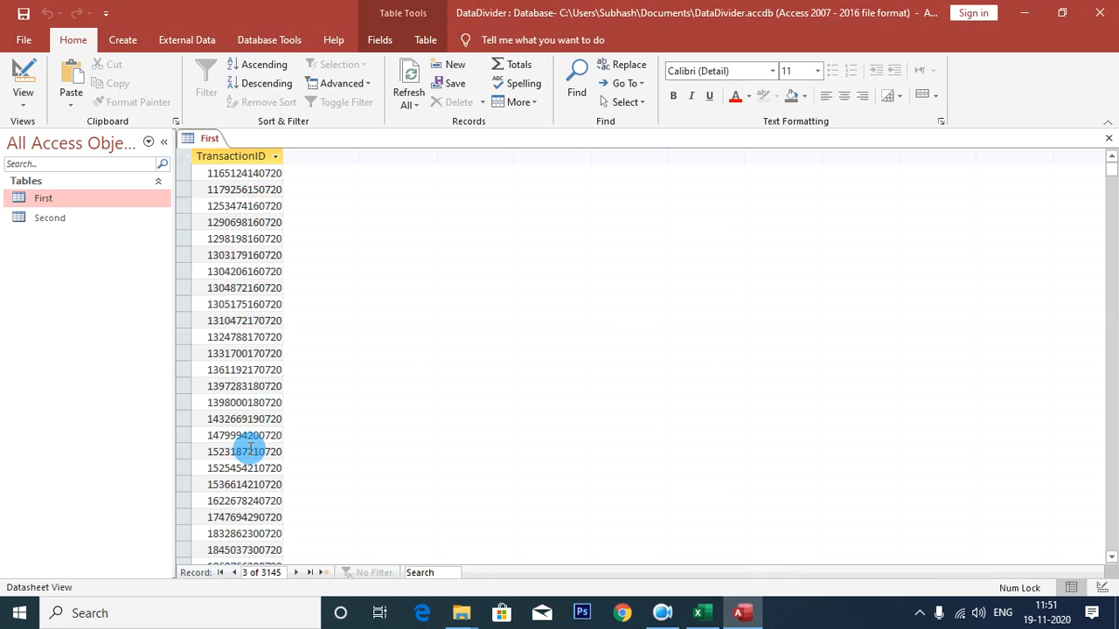
scroll(255, 433, "up", 4)
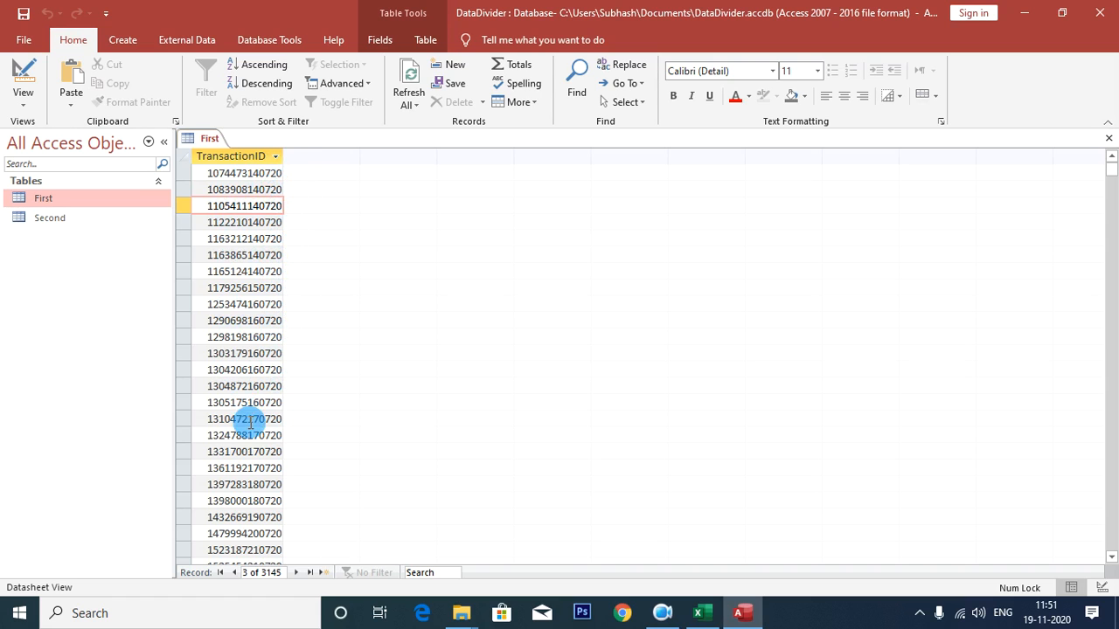
key("ctrl+w")
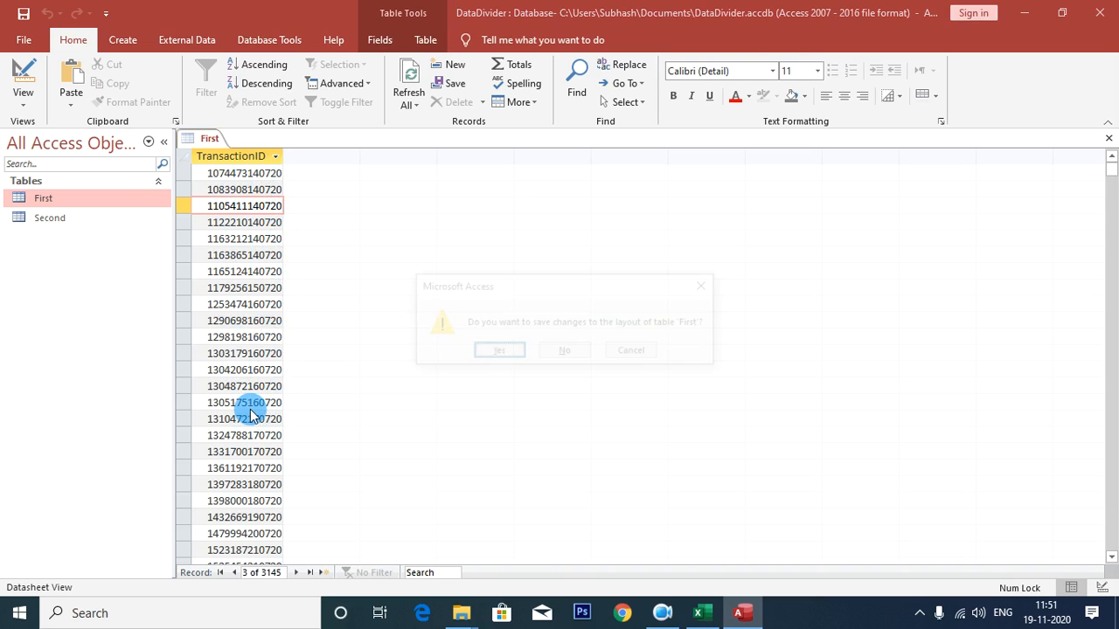
left_click(494, 351)
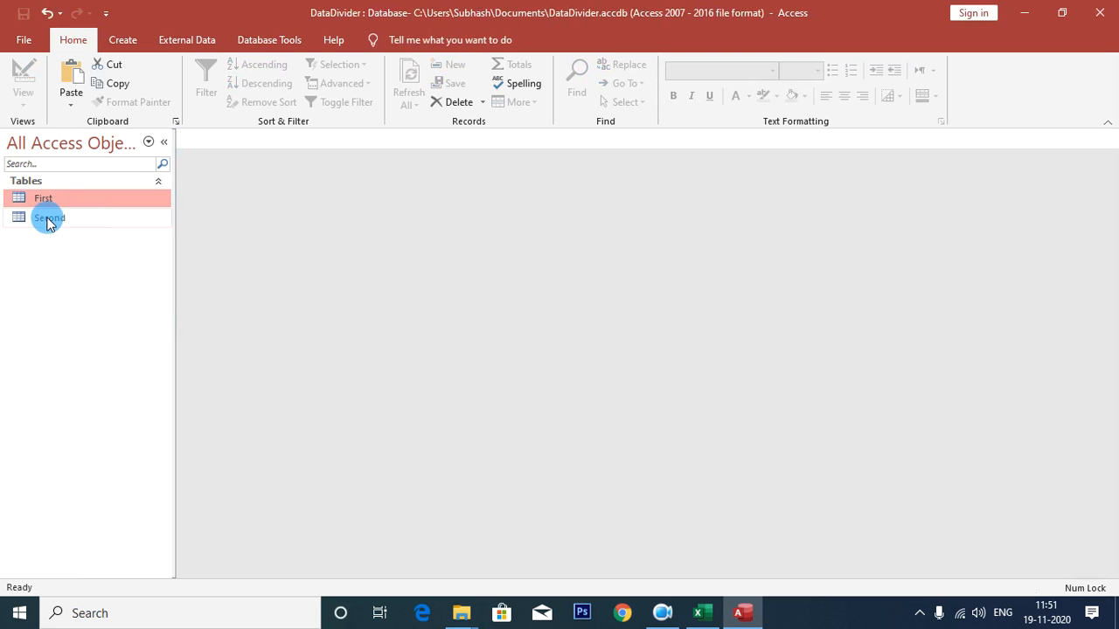
Switch to Excel and copy the transaction IDs in Sheet3 from B2 down to B2634.
left_click(699, 613)
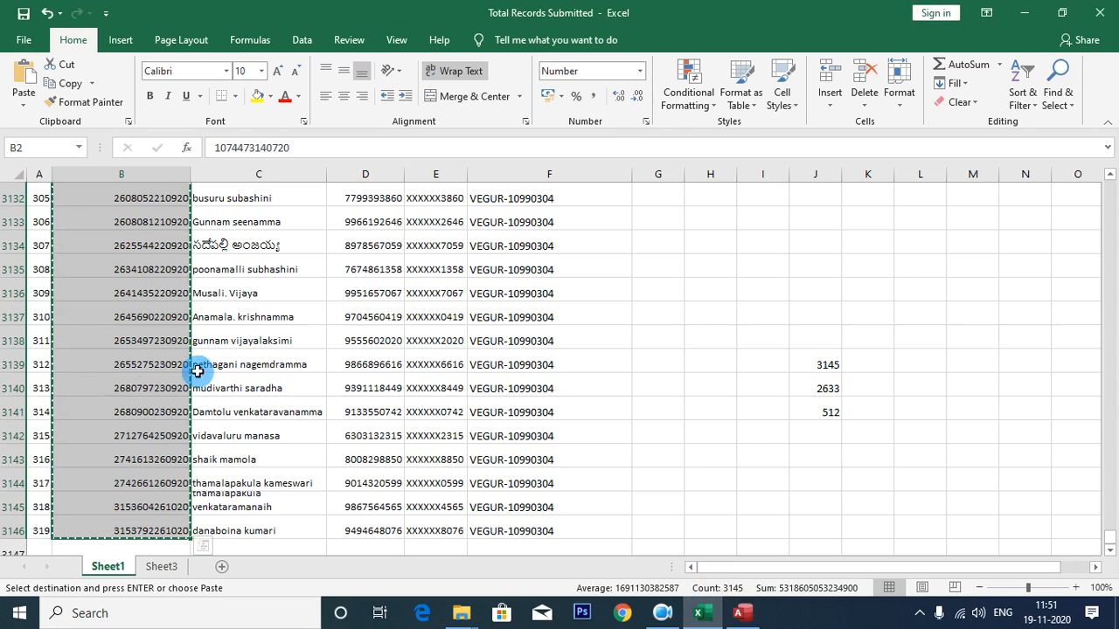
left_click(162, 566)
left_click(112, 284)
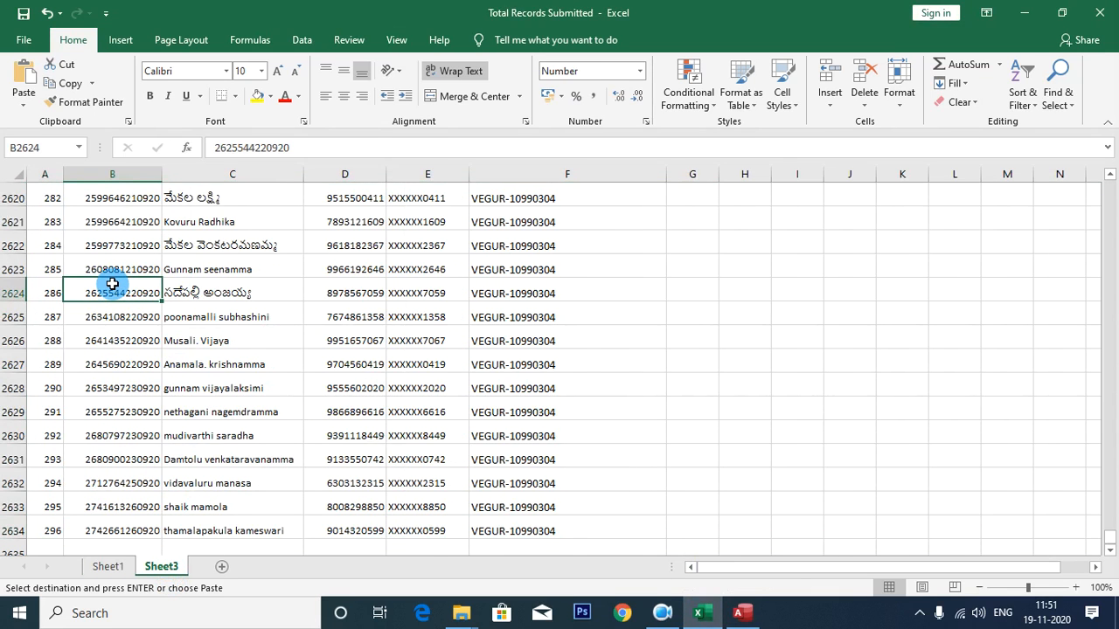
key("ctrl+Up")
key("Down")
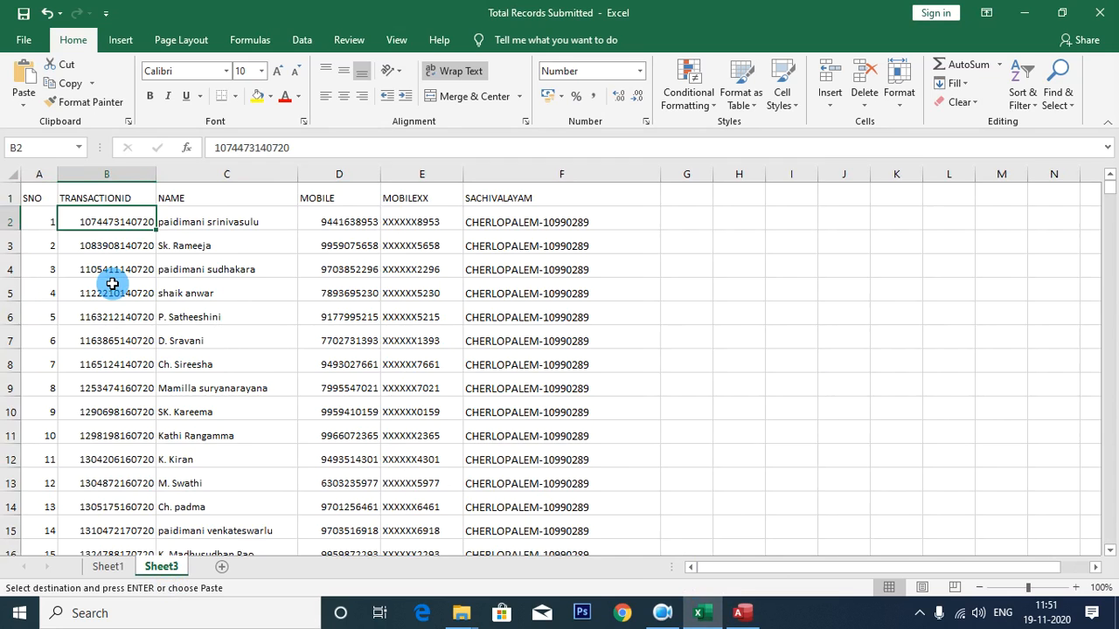
key("ctrl+shift+Down")
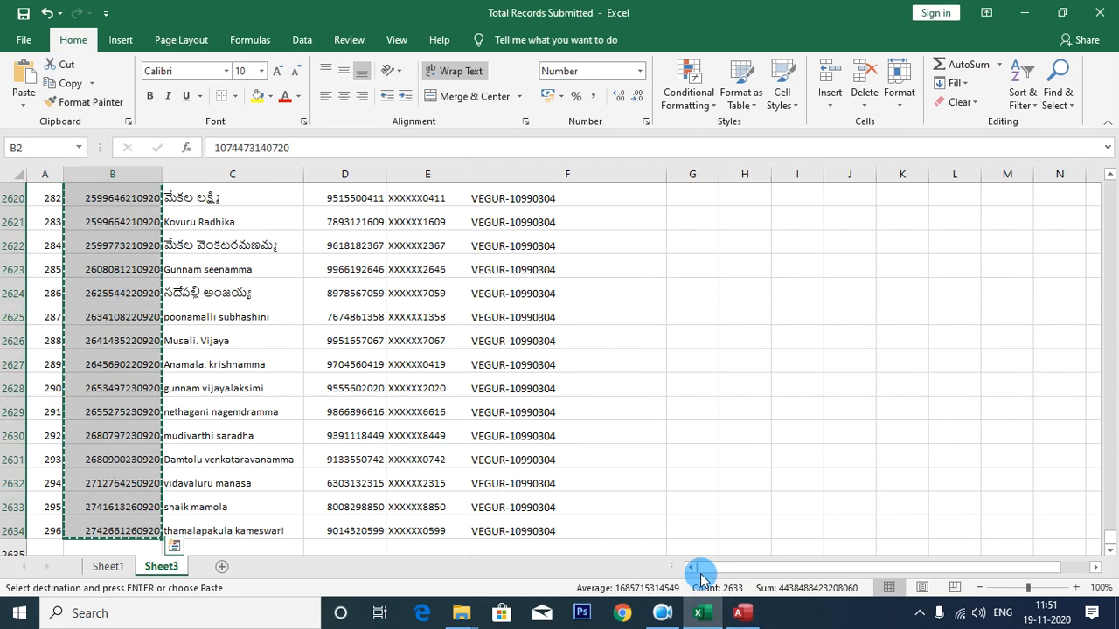
Switch to Access, open the Second table and paste the copied transaction IDs into its TransactionID column, accepting the new records.
left_click(740, 612)
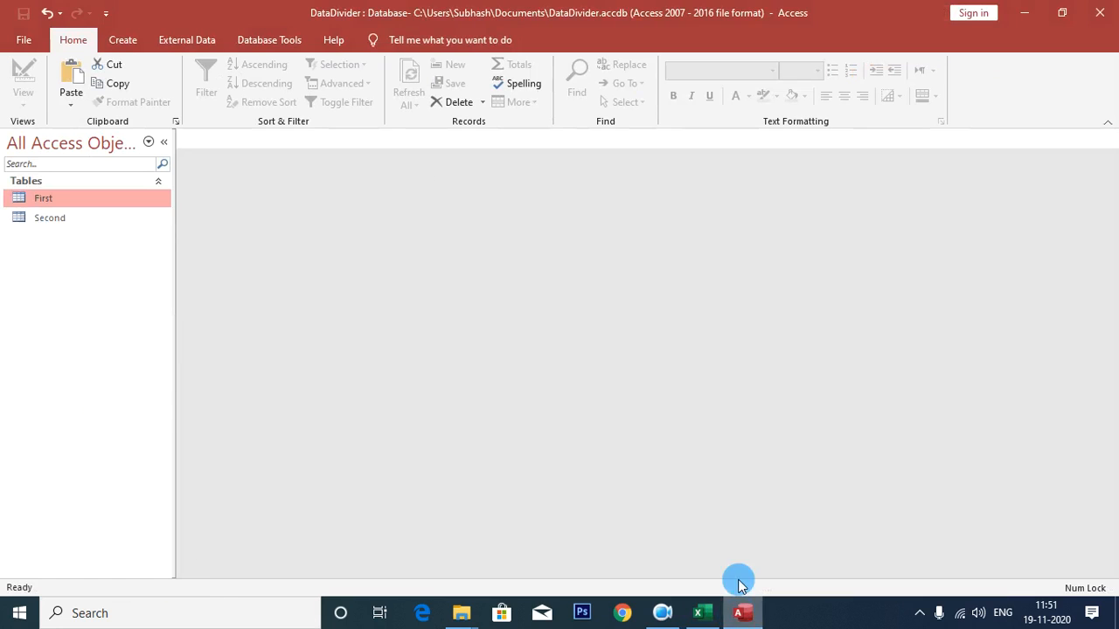
double_click(62, 218)
left_click(222, 156)
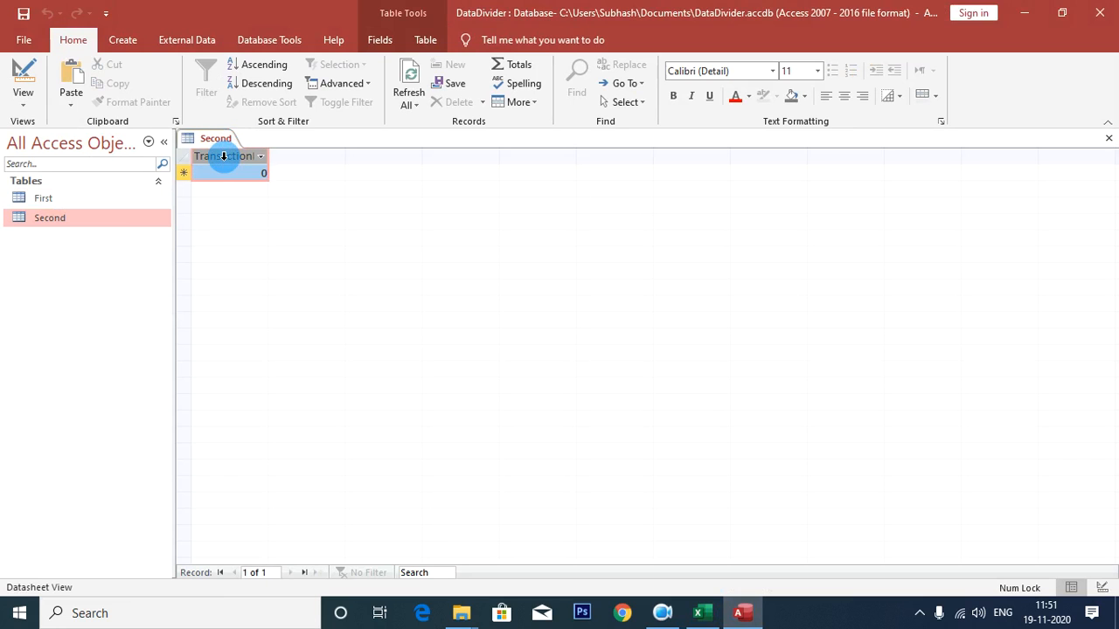
key("ctrl+v")
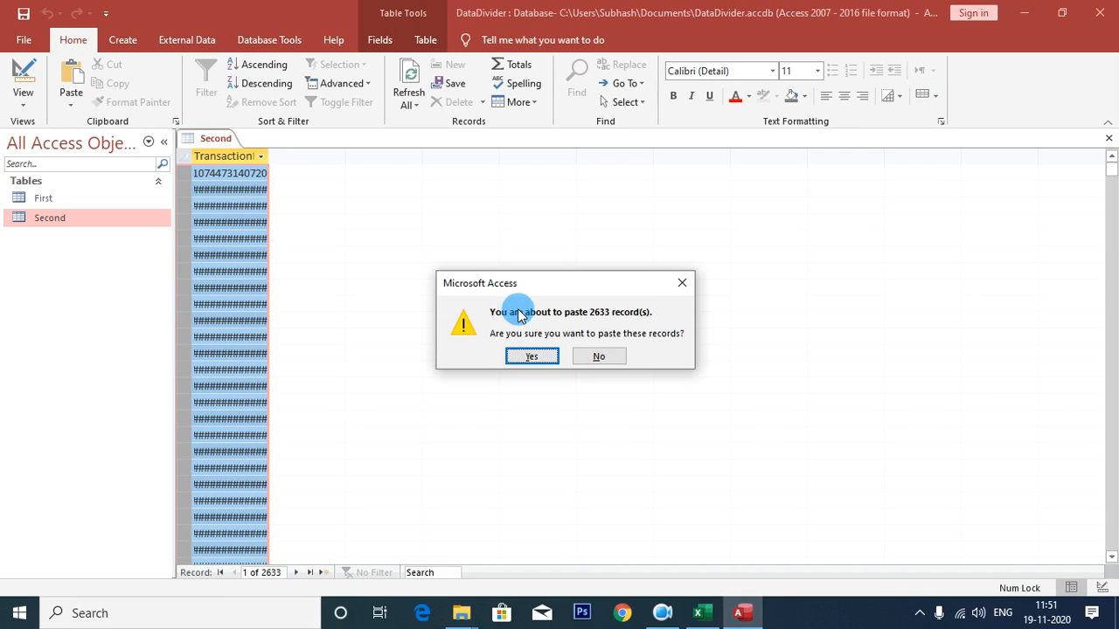
left_click(529, 357)
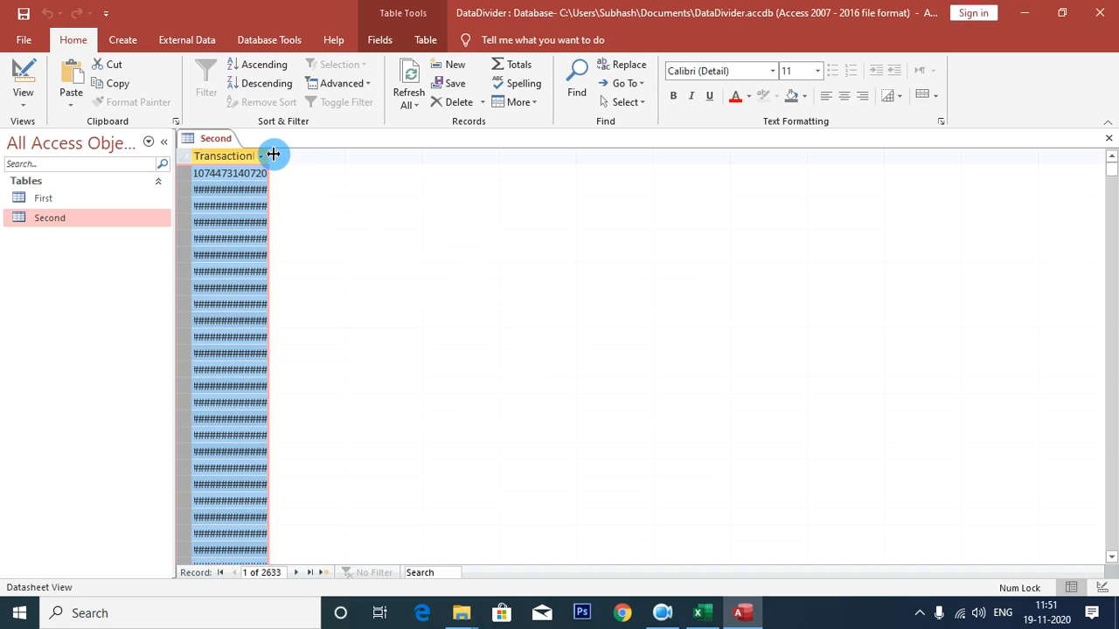
Fit the TransactionID column of the Second table to its contents and close the table, saving its layout.
double_click(273, 154)
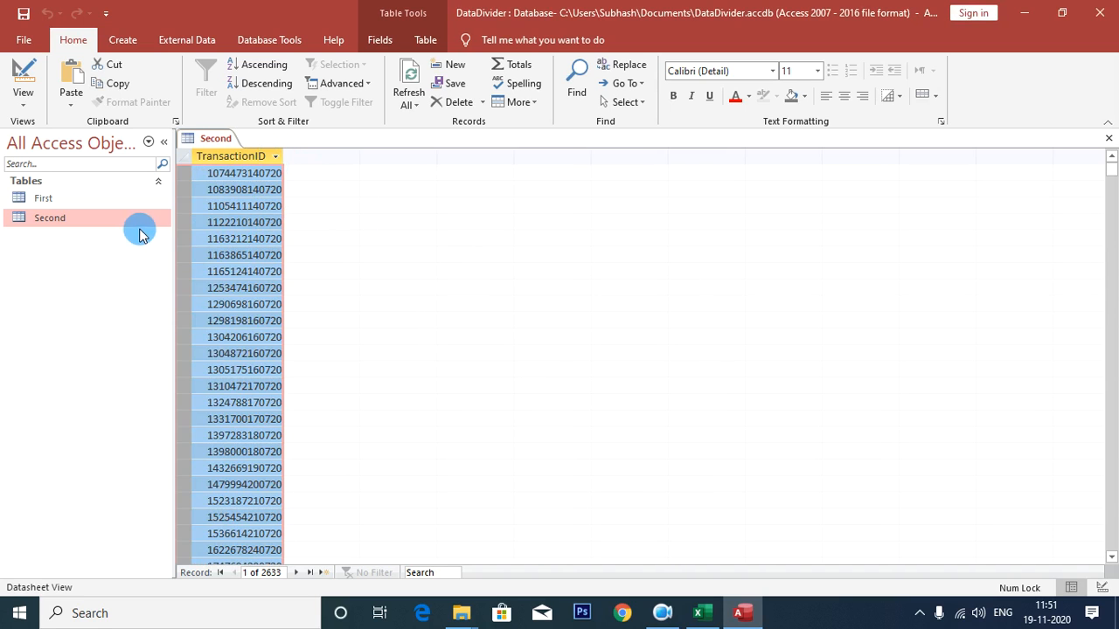
key("ctrl+w")
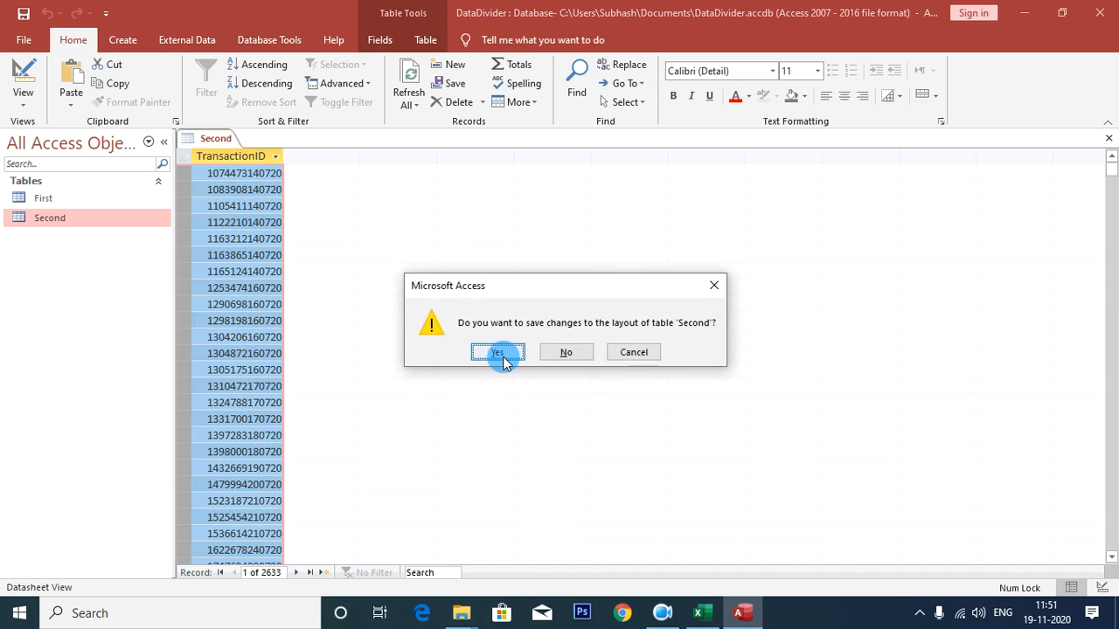
left_click(497, 352)
Switch to Excel, review the transaction IDs in Sheet1 and Sheet3, and clear the pending copy selection.
left_click(698, 613)
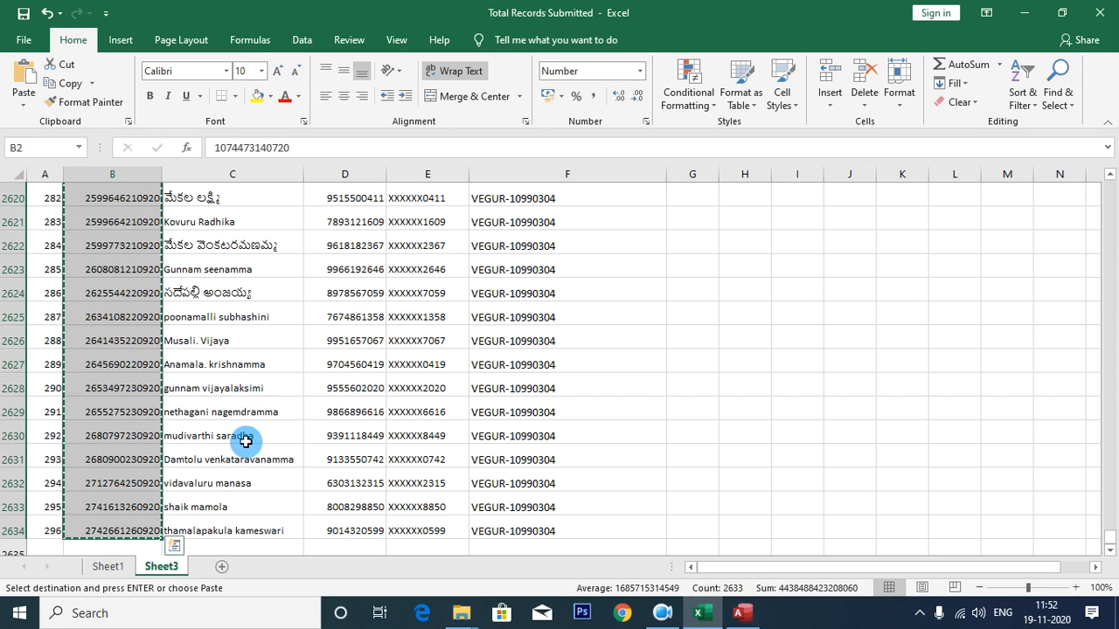
left_click(108, 566)
scroll(200, 457, "down", 4)
left_click(139, 361)
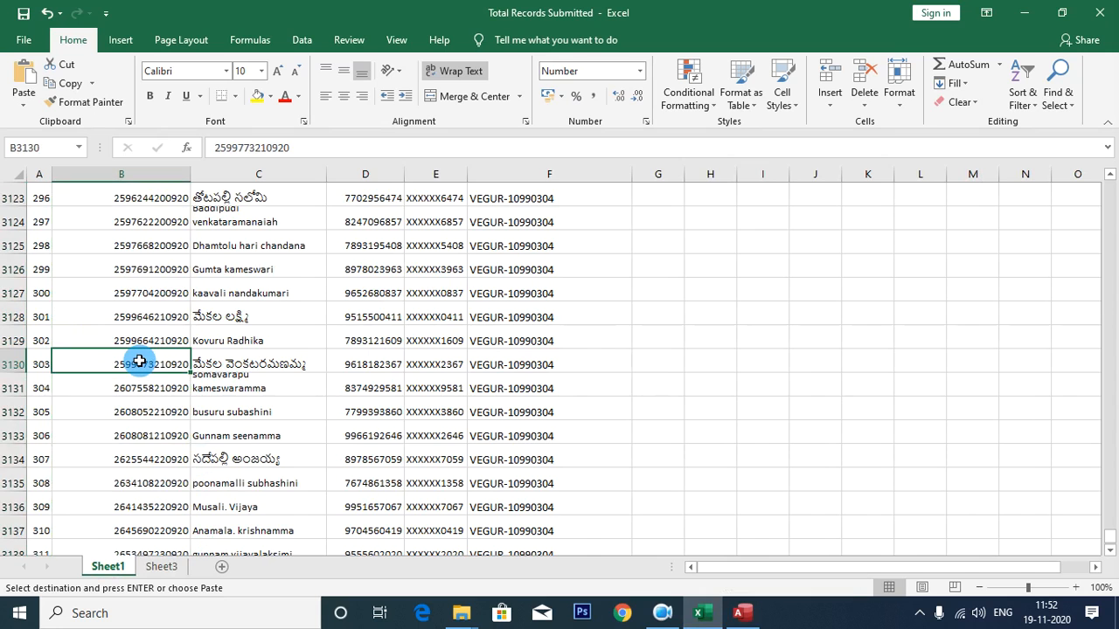
key("ctrl+Up")
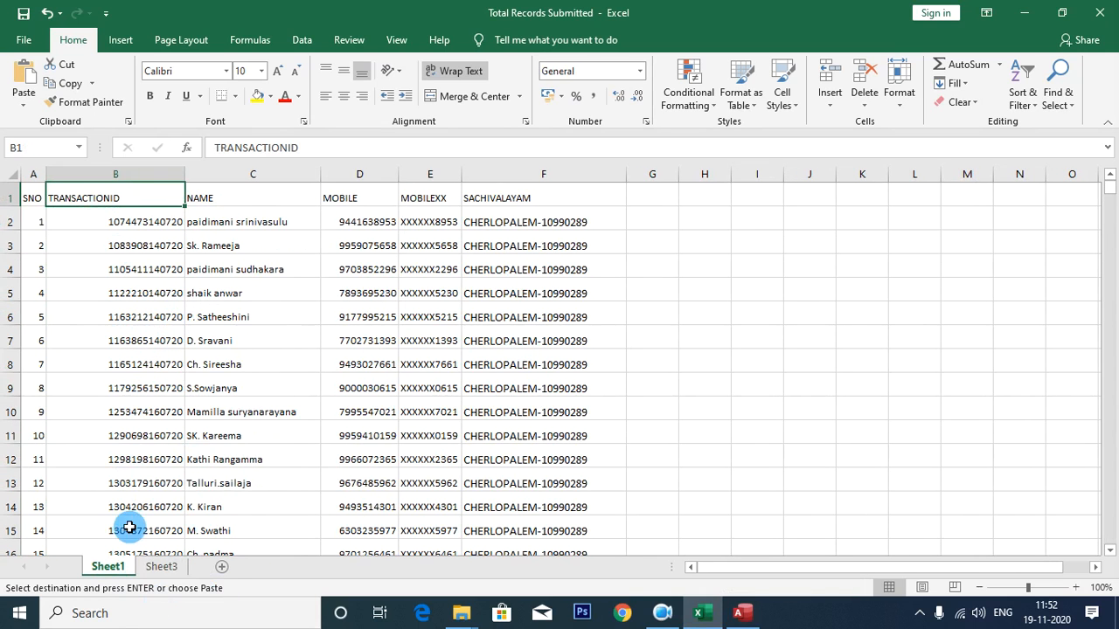
left_click(169, 570)
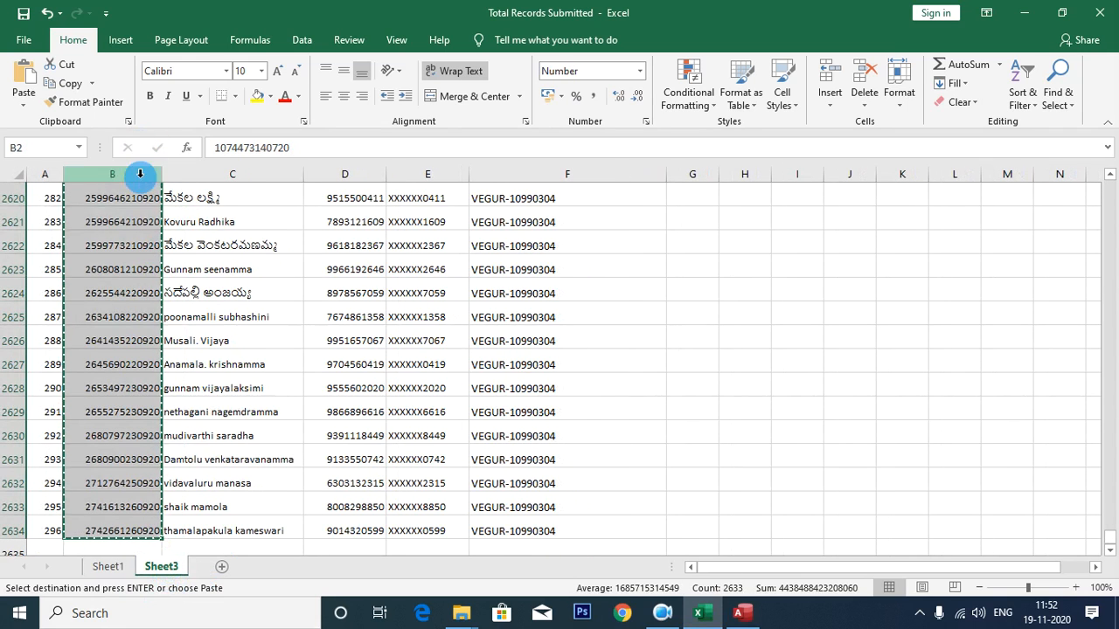
key("Escape")
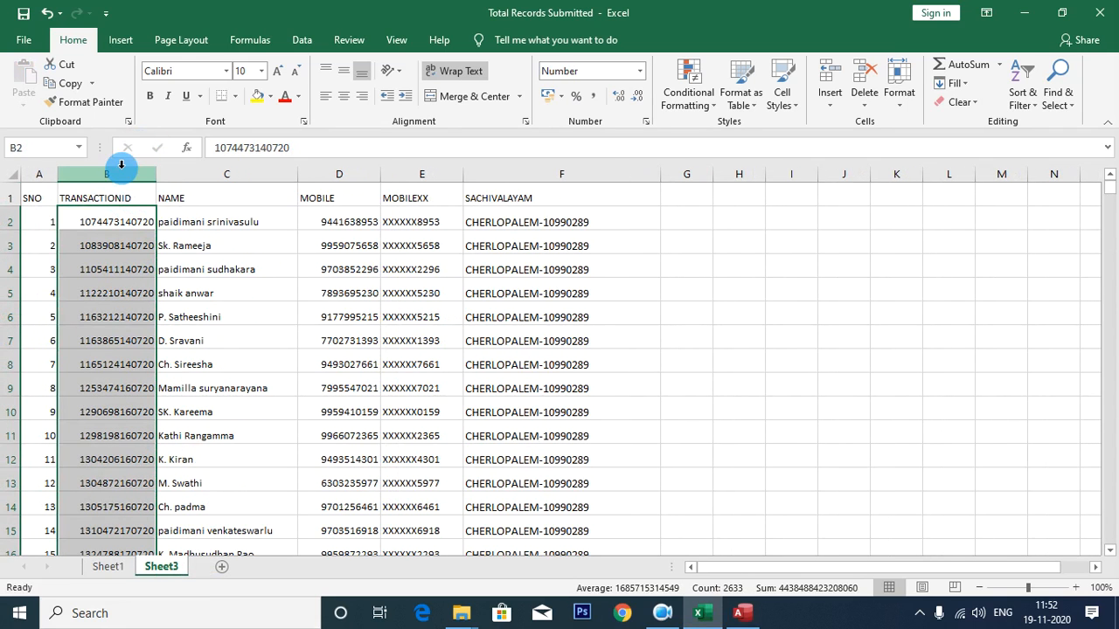
left_click(742, 614)
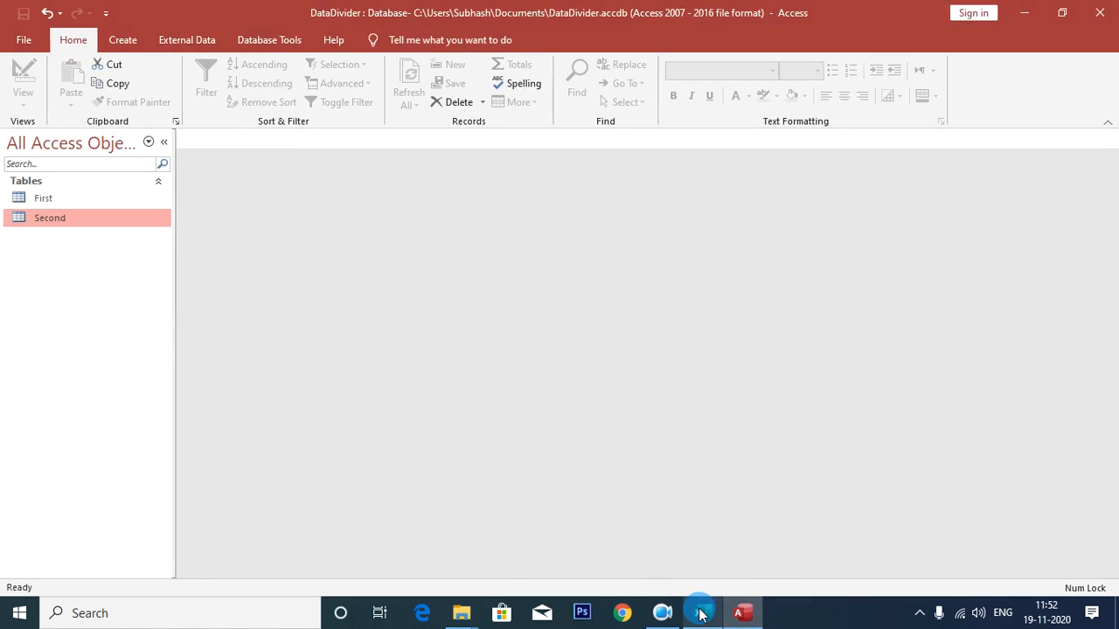
left_click(700, 613)
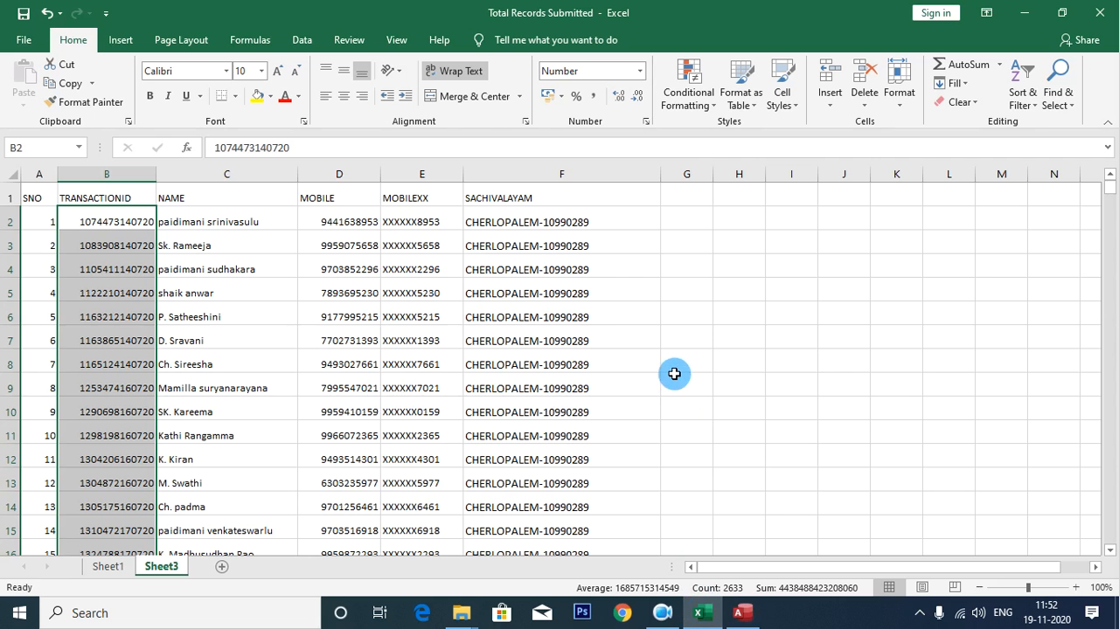
left_click(108, 566)
scroll(577, 427, "down", 3)
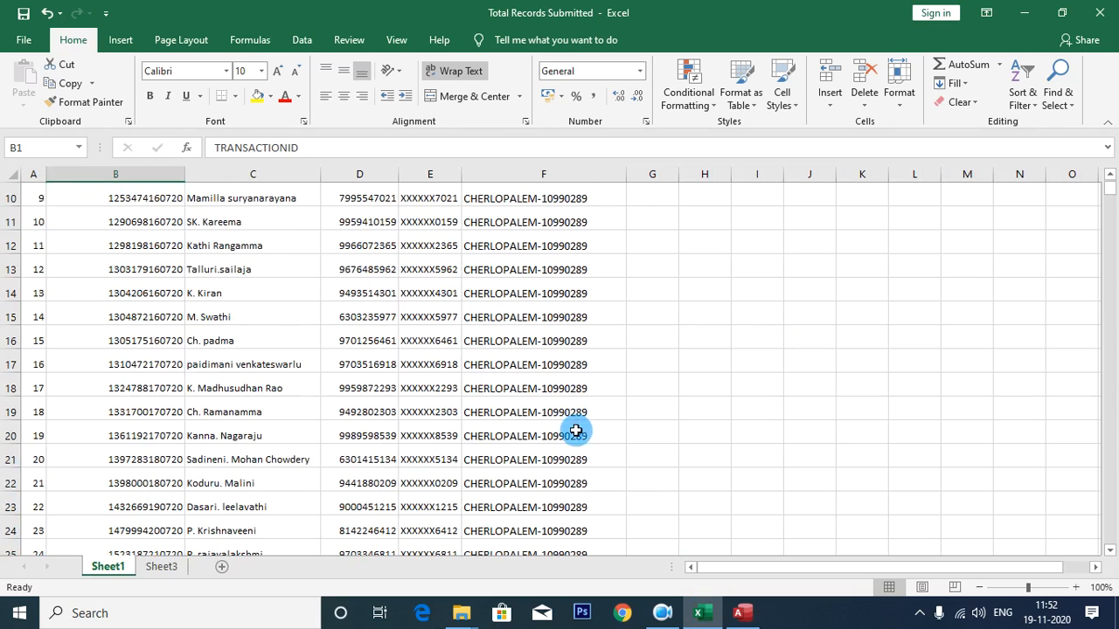
Switch to Access, create a simple query with the TransactionID field of the First table using the Query Wizard, and close it.
left_click(741, 615)
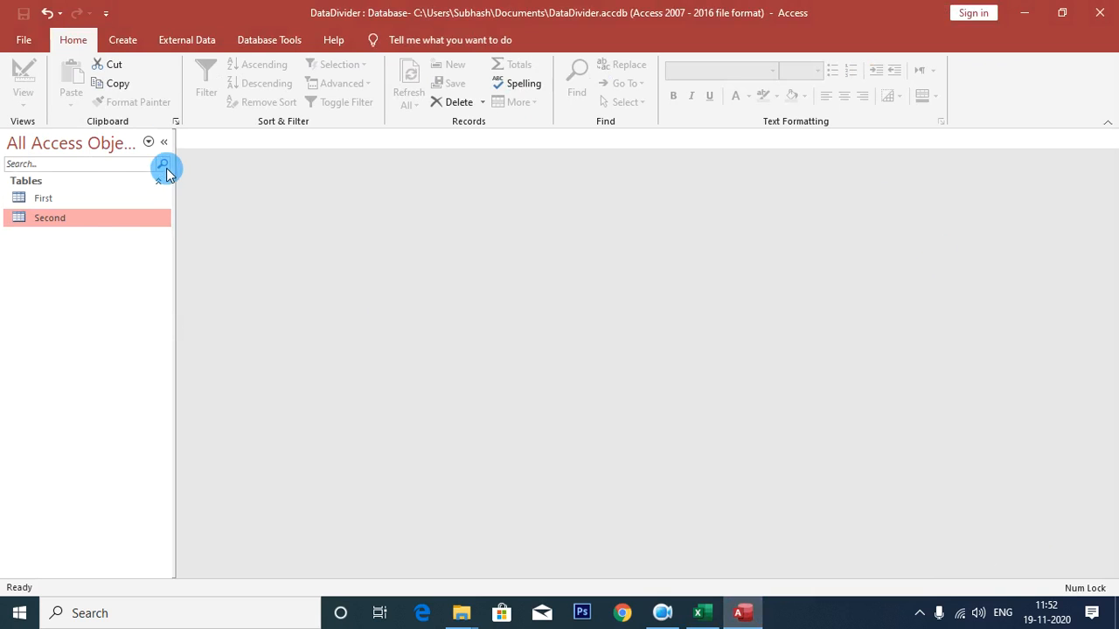
left_click(123, 41)
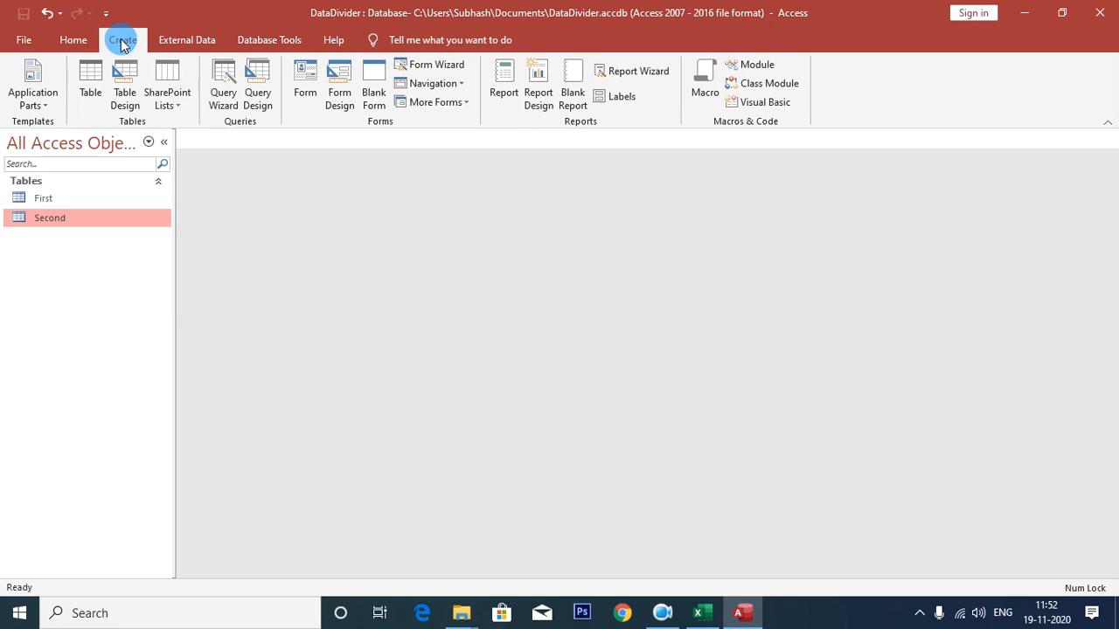
left_click(223, 96)
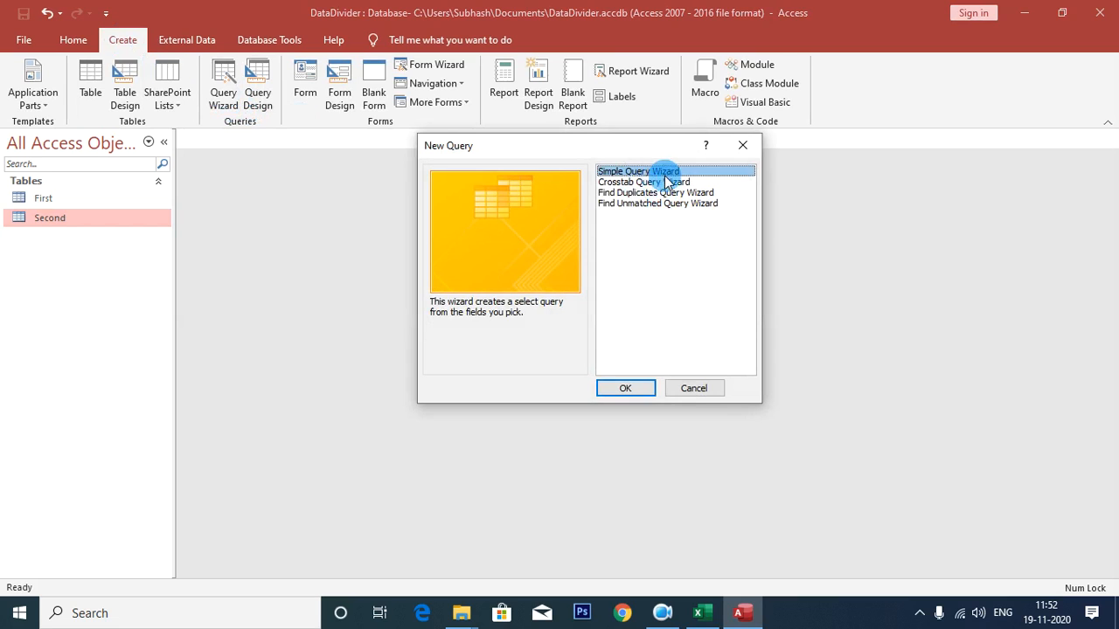
left_click(636, 388)
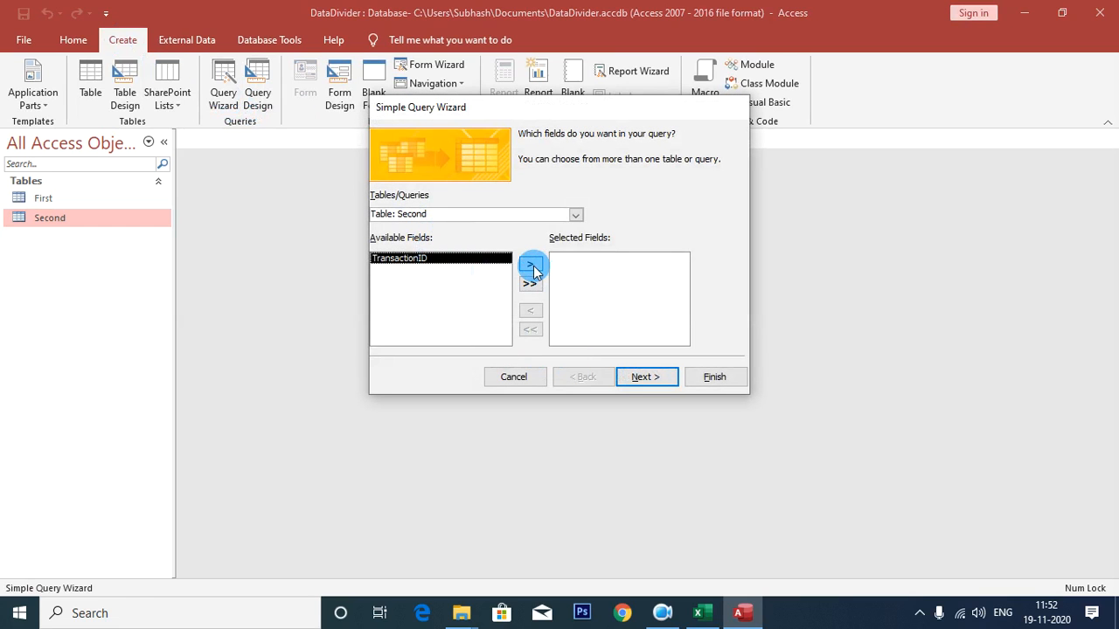
left_click(576, 215)
left_click(505, 229)
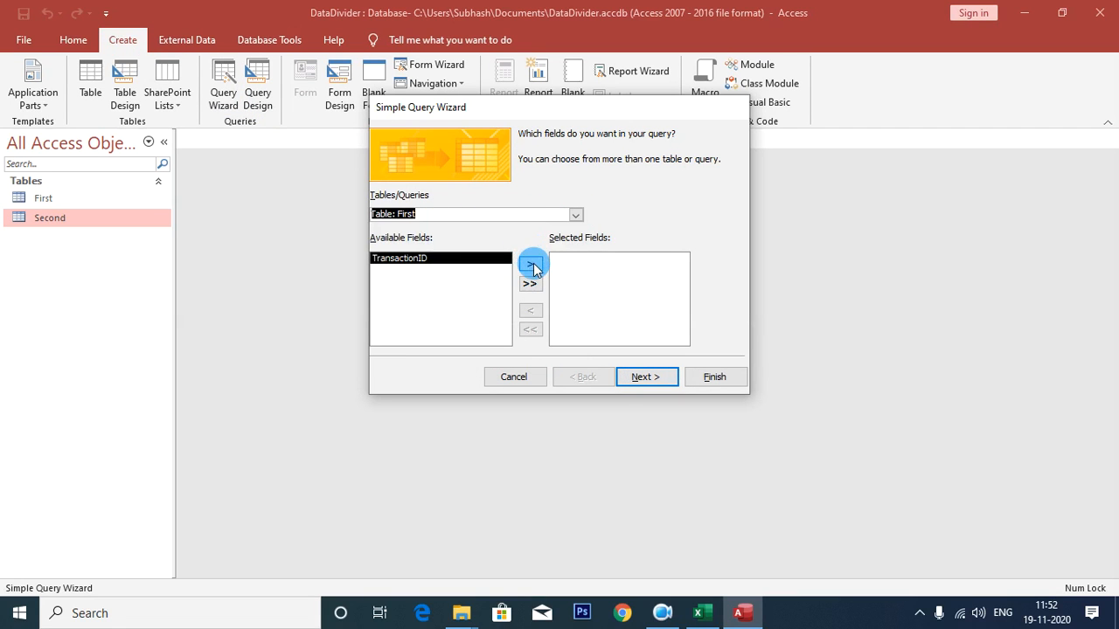
left_click(532, 263)
left_click(712, 376)
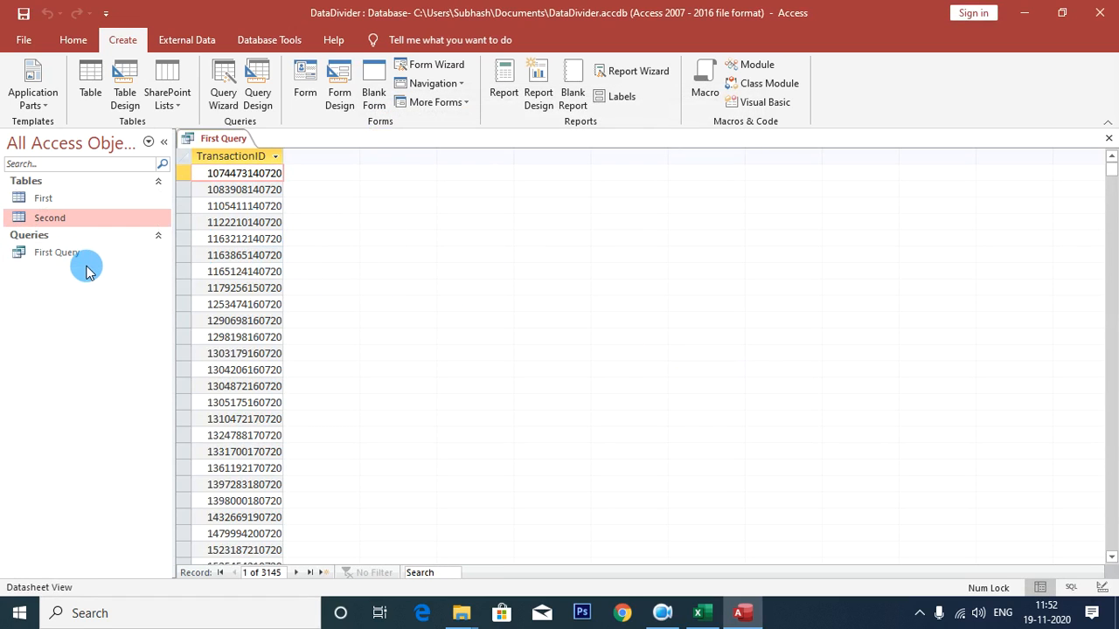
key("ctrl+w")
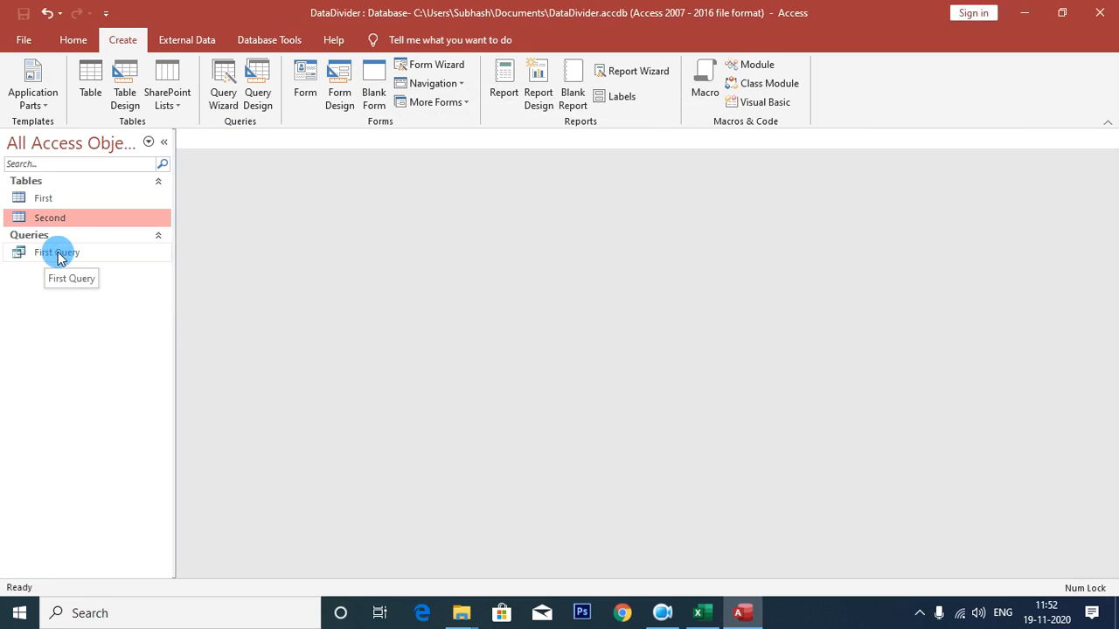
Rename the First Query query as FirstQuery, without the space.
right_click(61, 256)
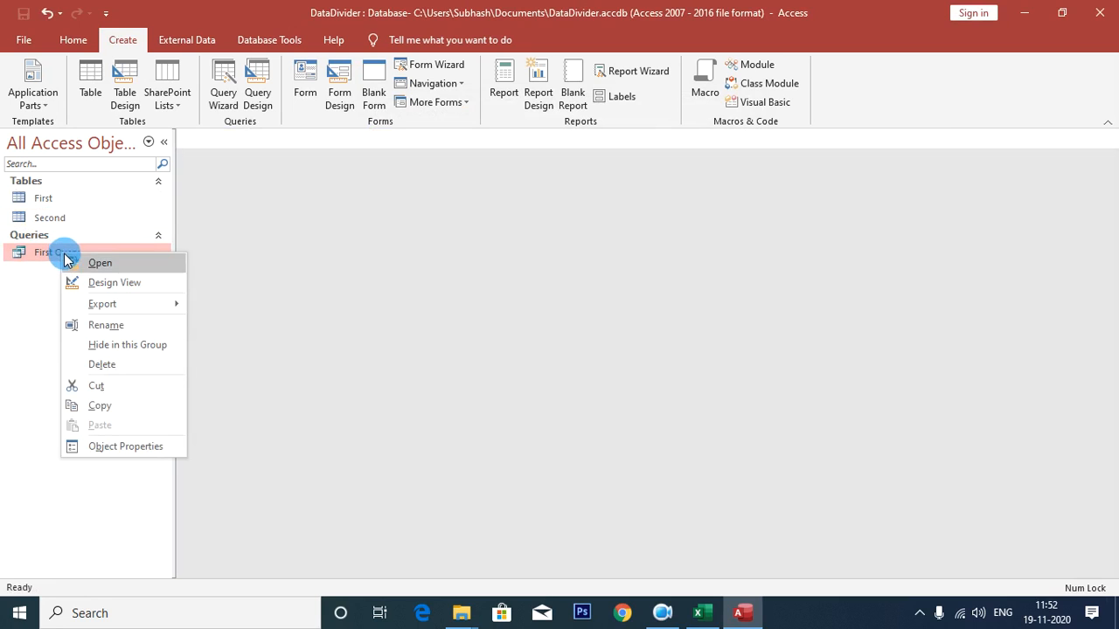
left_click(112, 327)
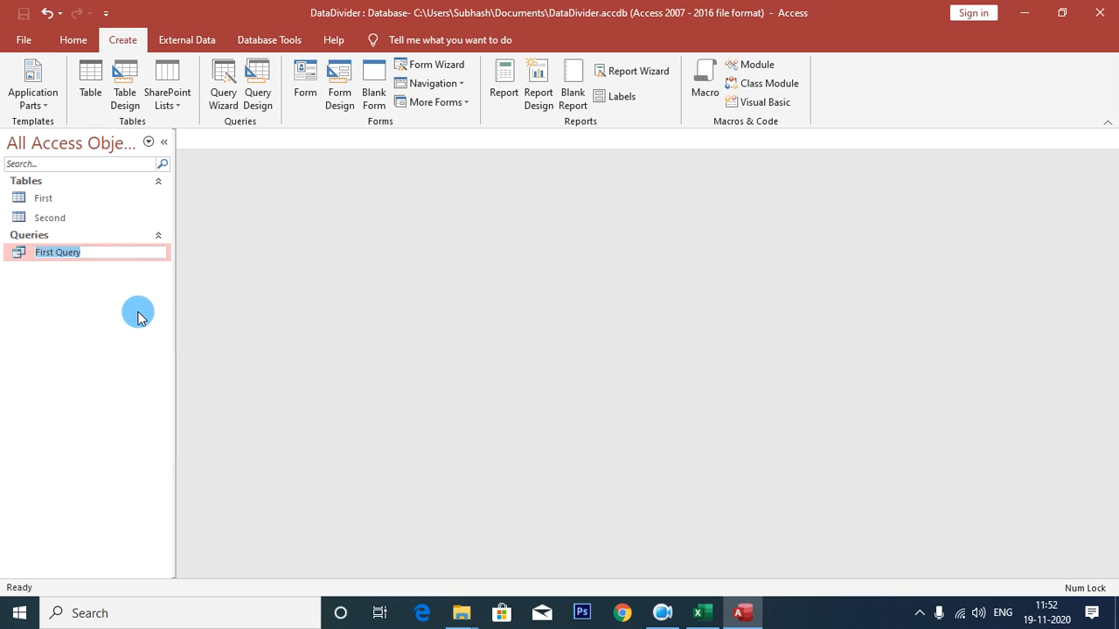
key("Home")
key("Delete")
key("Return")
Open FirstQuery in Design View, switch it to SQL View and go to its SQL statement.
right_click(46, 253)
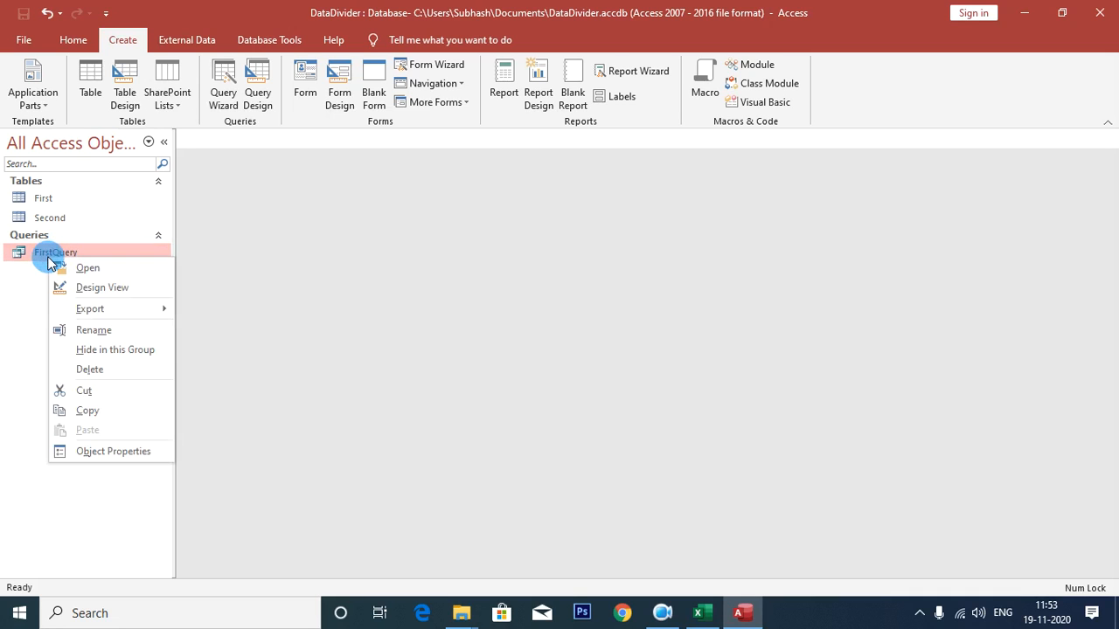
left_click(83, 288)
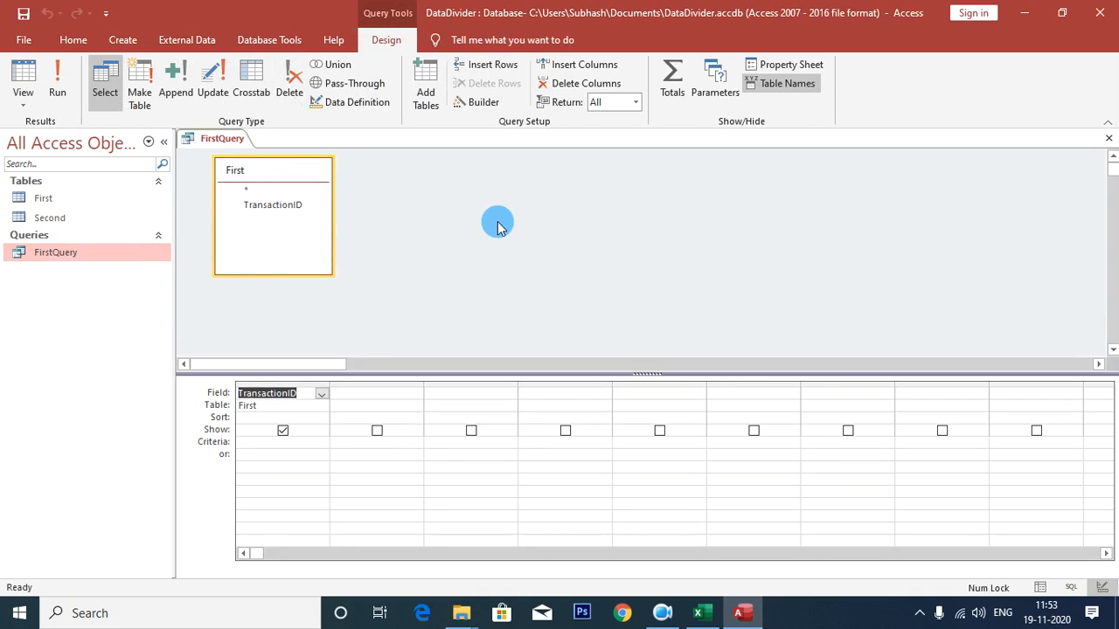
right_click(432, 206)
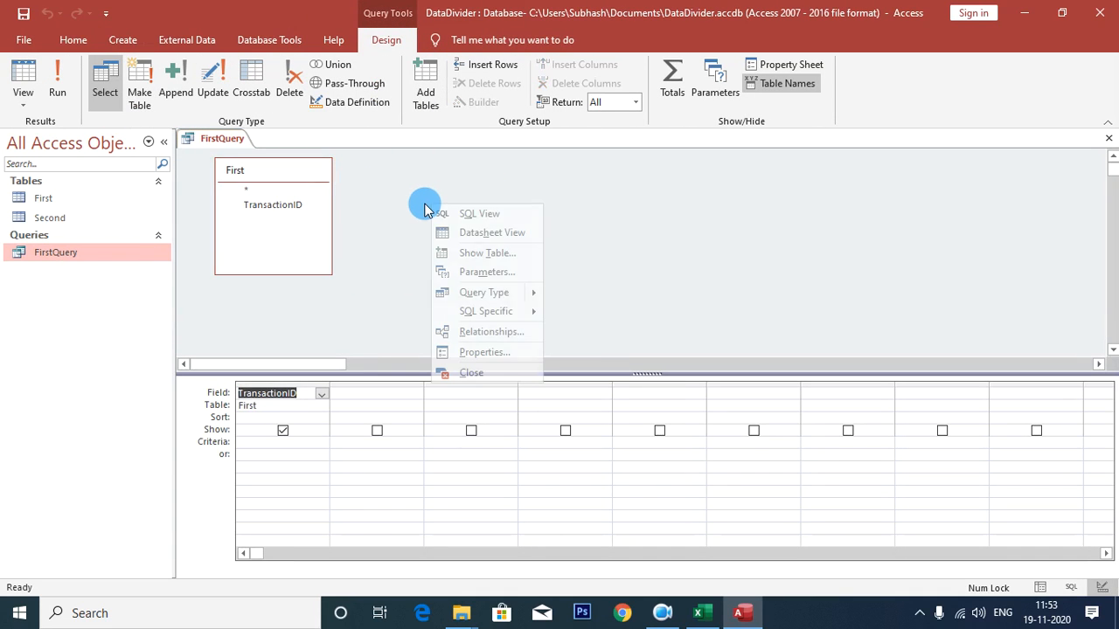
left_click(483, 217)
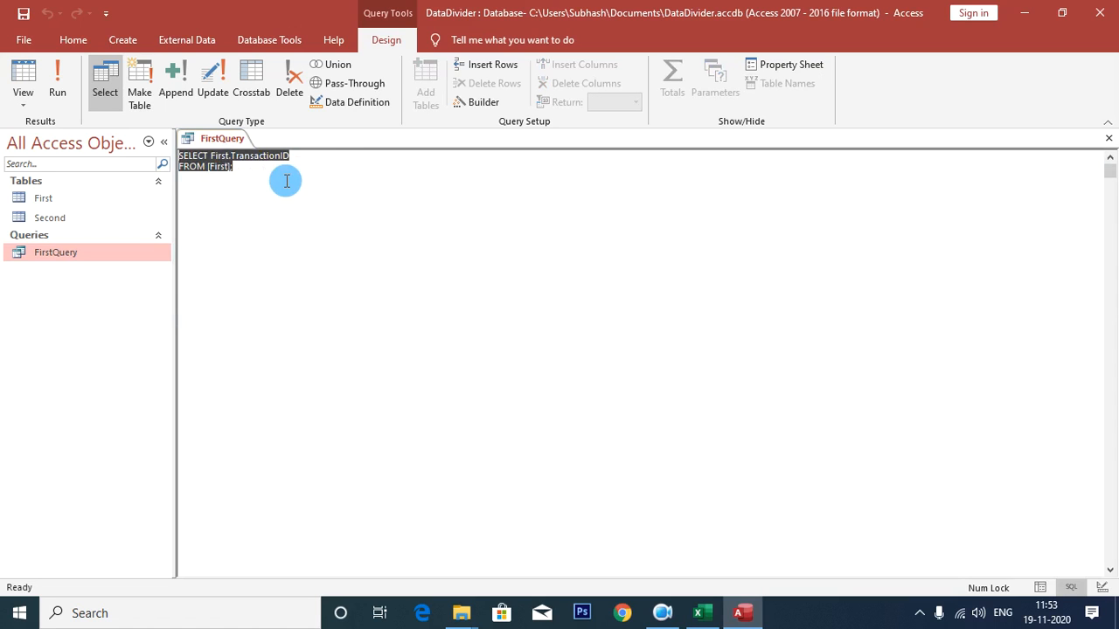
left_click(255, 176)
left_click_drag(257, 170, 180, 150)
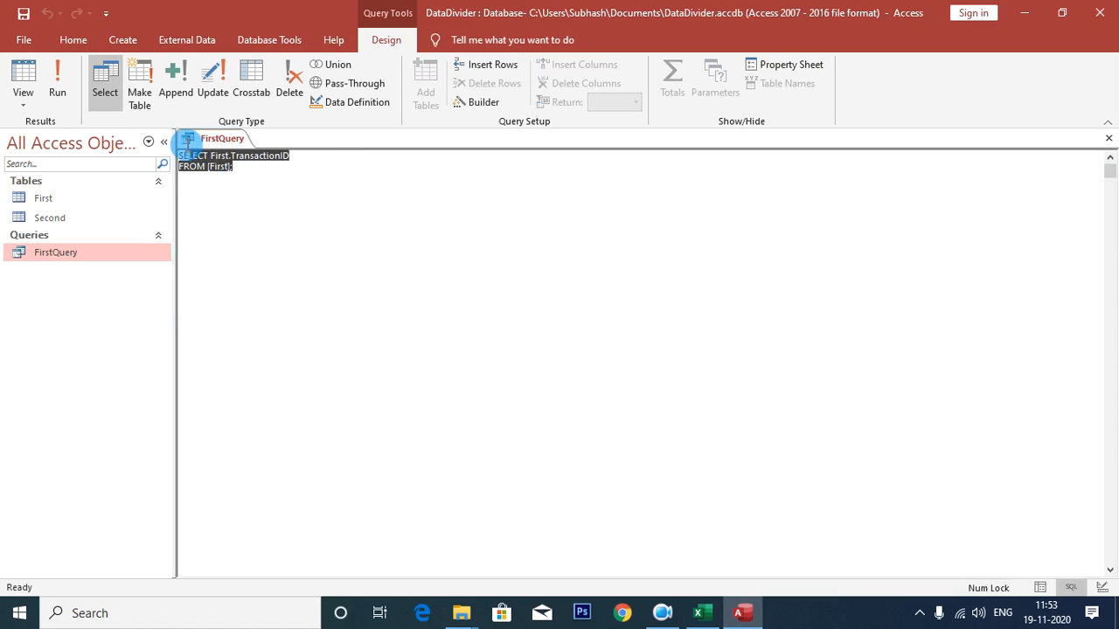
left_click(391, 223)
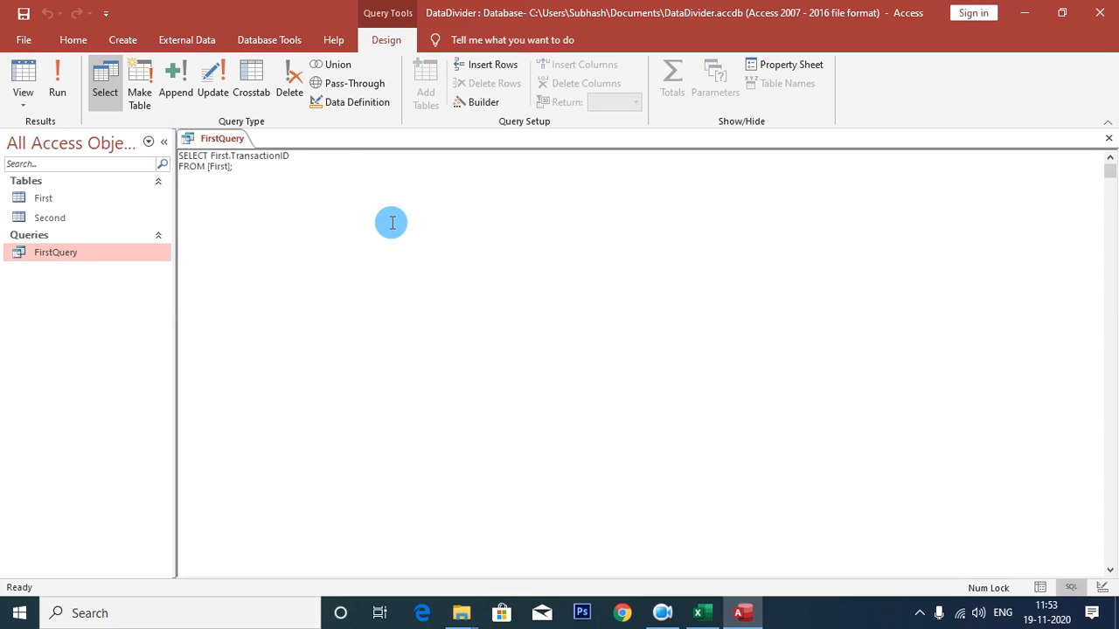
Above the existing SQL, start a new statement: select * from First where TransactionID not in.
key("Return")
key("Return")
key("Up")
type("select * from ")
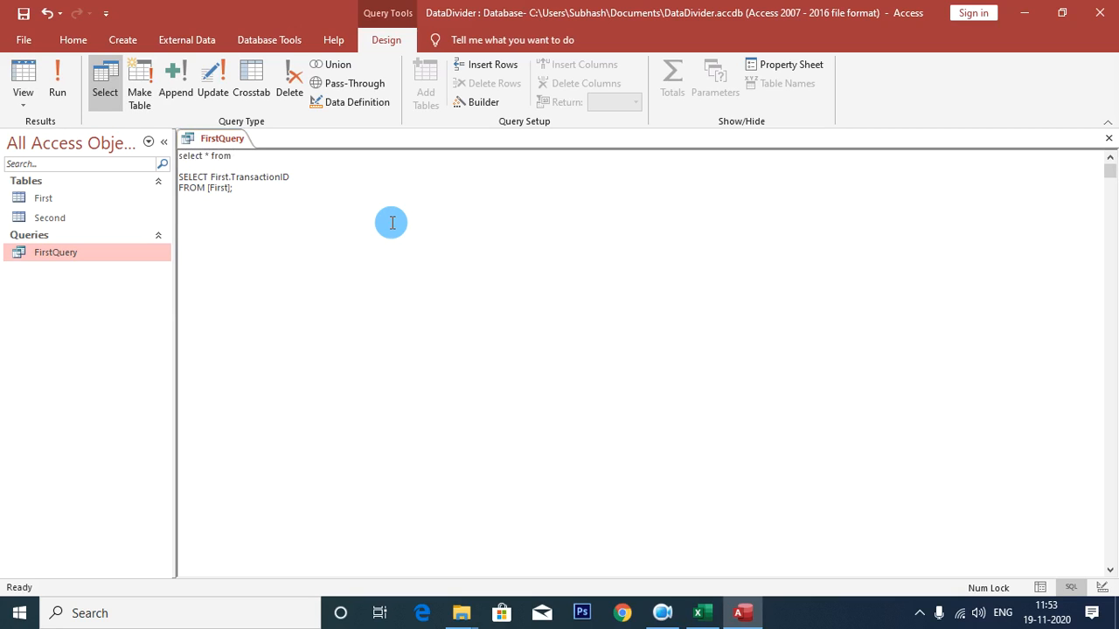
type("First where")
key("Down")
key("ctrl+shift+Left")
key("ctrl+c")
key("Up")
key("Up")
key("ctrl+v")
type("not in ")
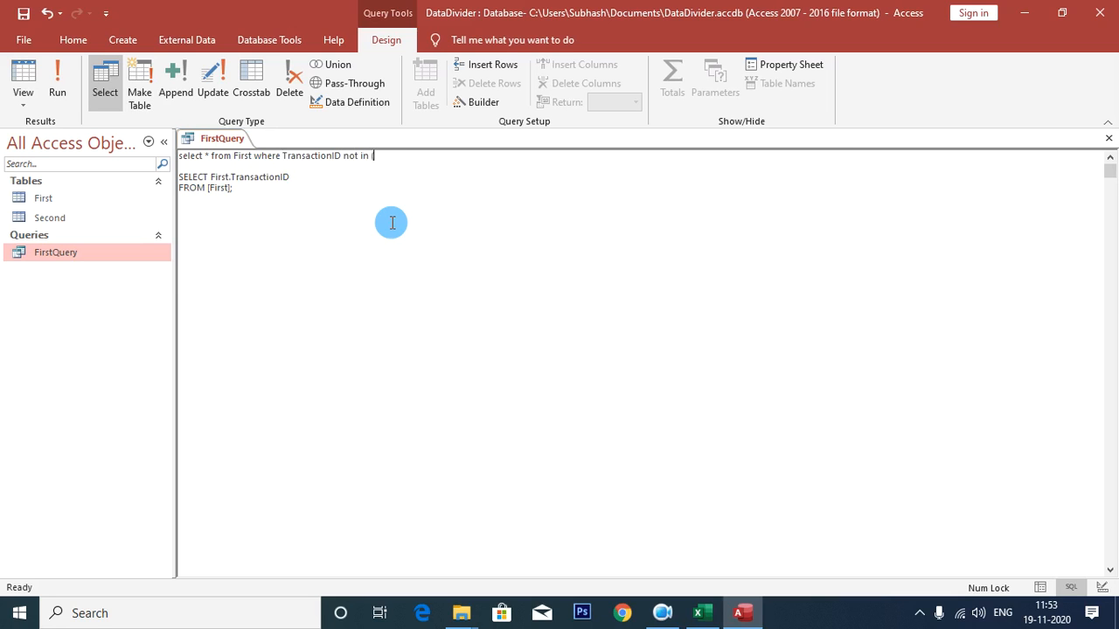
Complete the new statement with the subquery (select * from Second); and delete the original SELECT statement below it.
type("(select * from Second")
key("shift+Down")
key("shift+Down")
key("Delete")
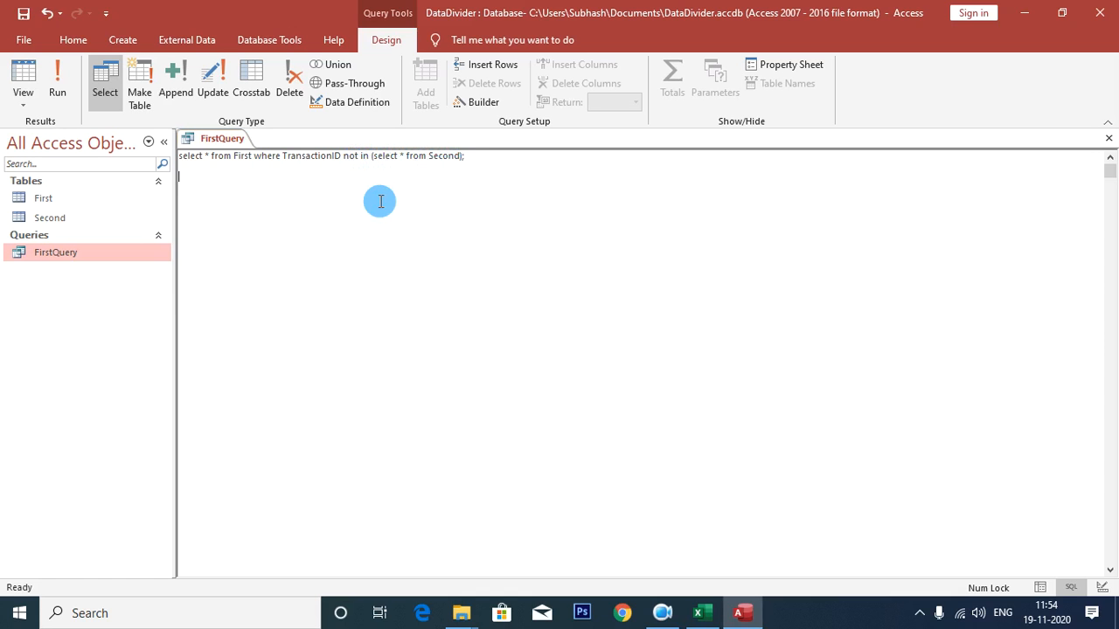
Run FirstQuery, go to its last record, and close the query, saving the design changes.
left_click(58, 85)
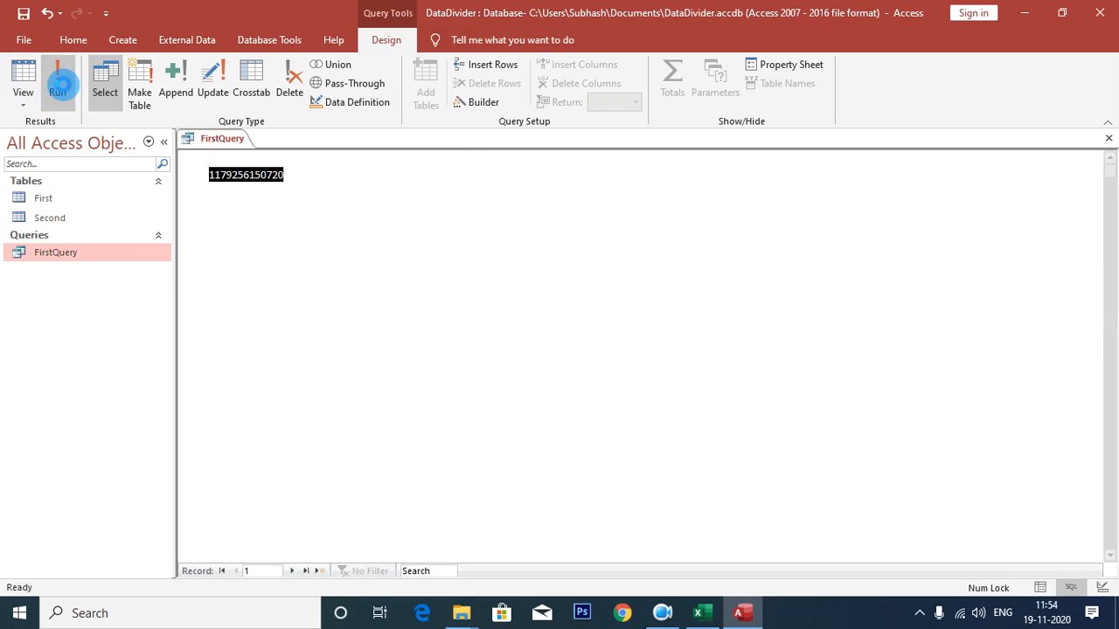
left_click(304, 572)
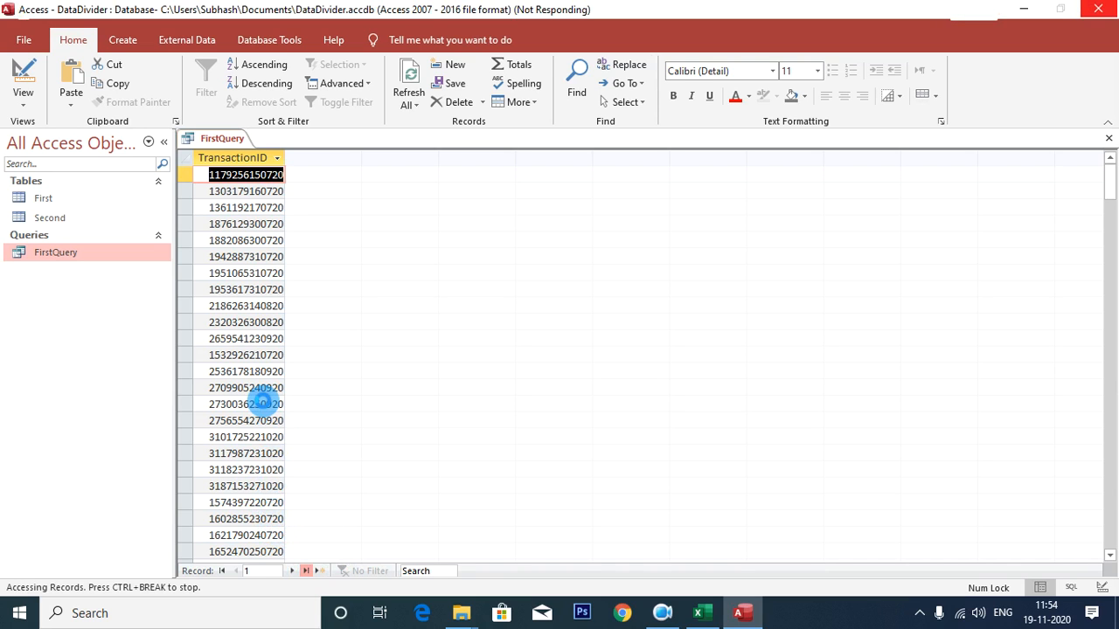
left_click(254, 570)
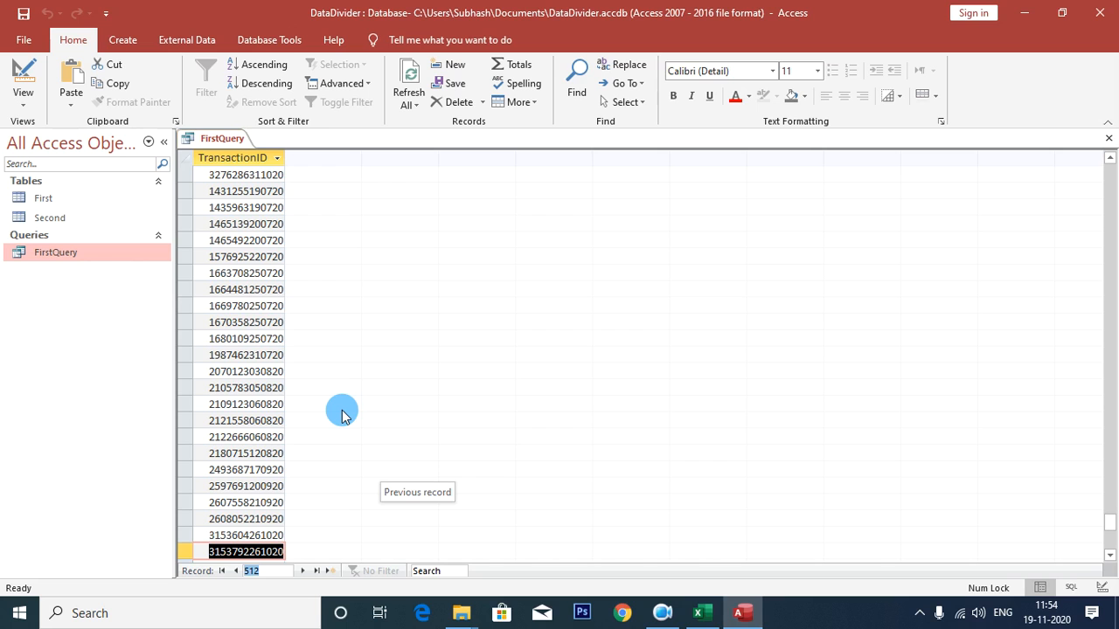
key("ctrl+w")
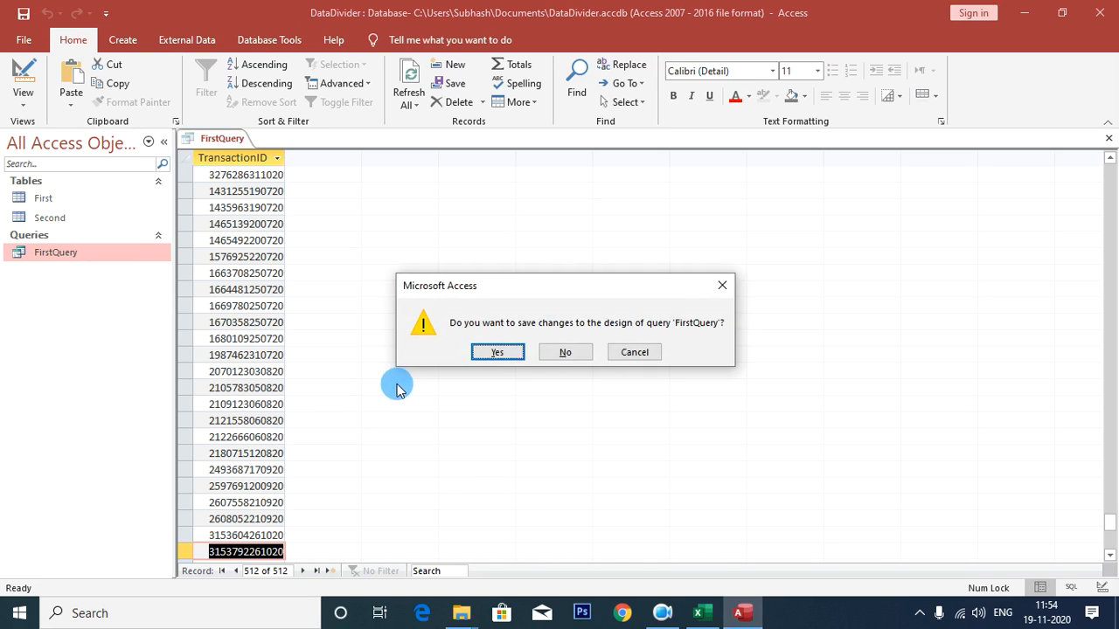
left_click(495, 354)
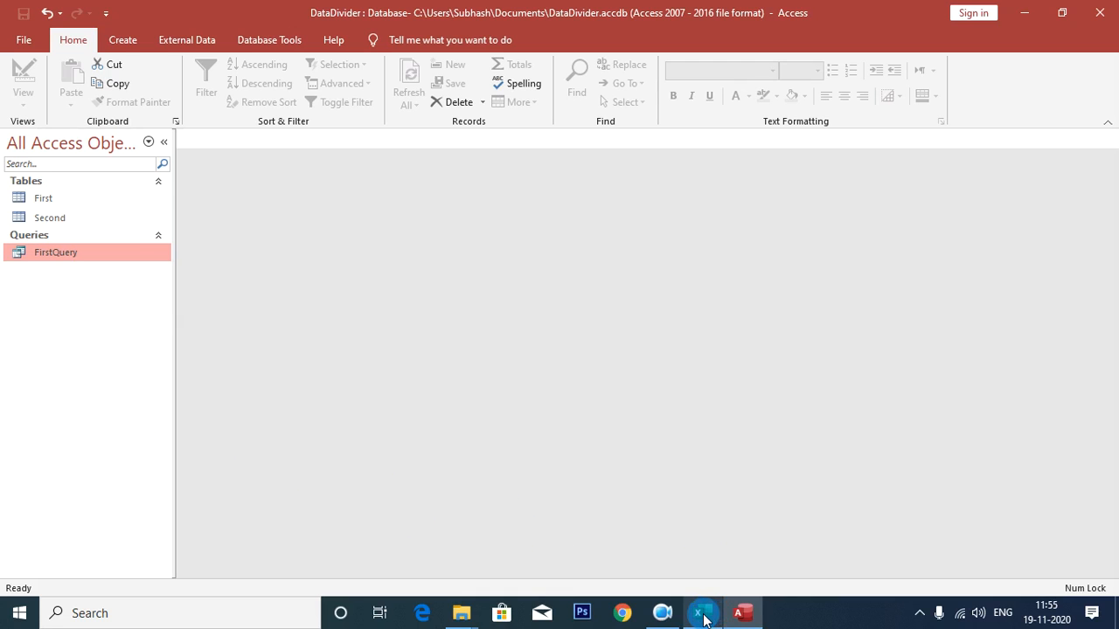
Switch to Excel and examine the column headers SNO to SACHIVALAYAM in row 1 of Sheet1.
mouse_move(700, 614)
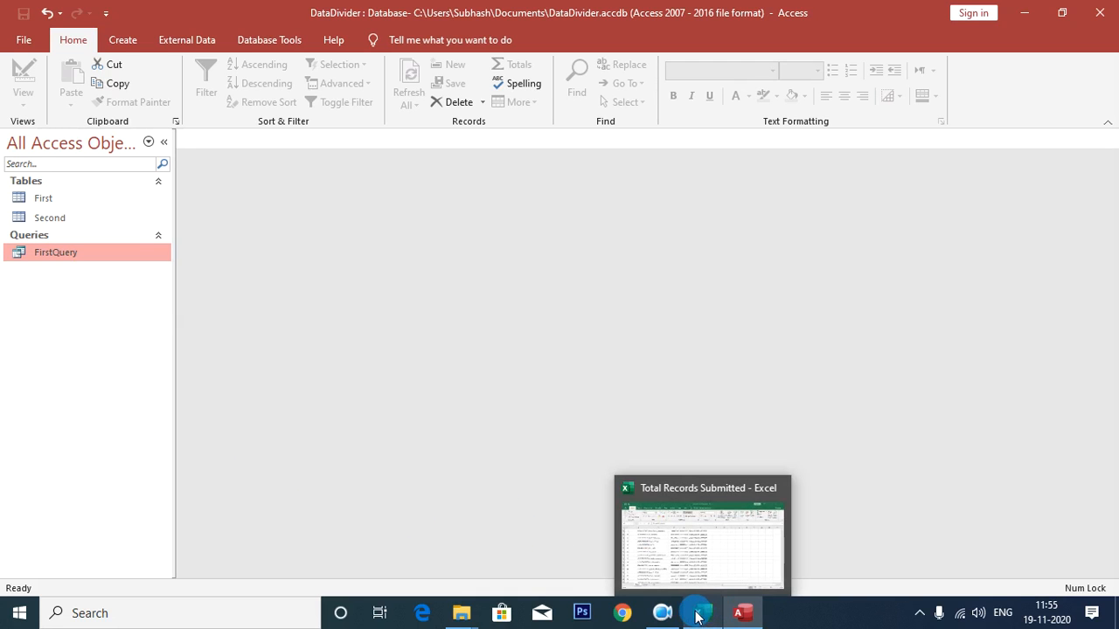
left_click(698, 617)
scroll(305, 337, "up", 3)
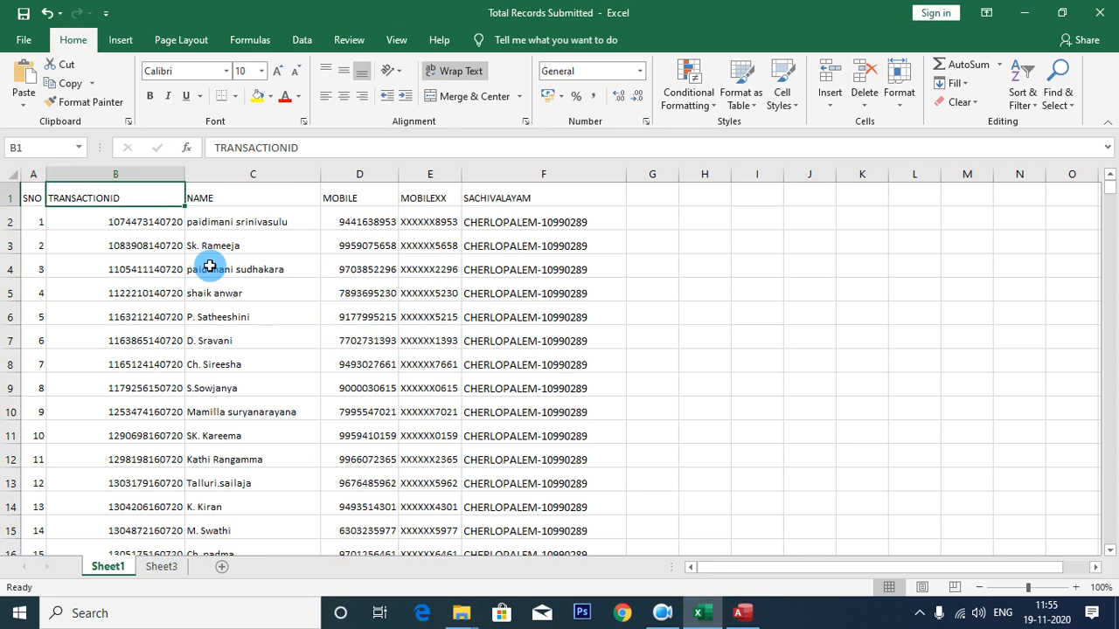
left_click(732, 622)
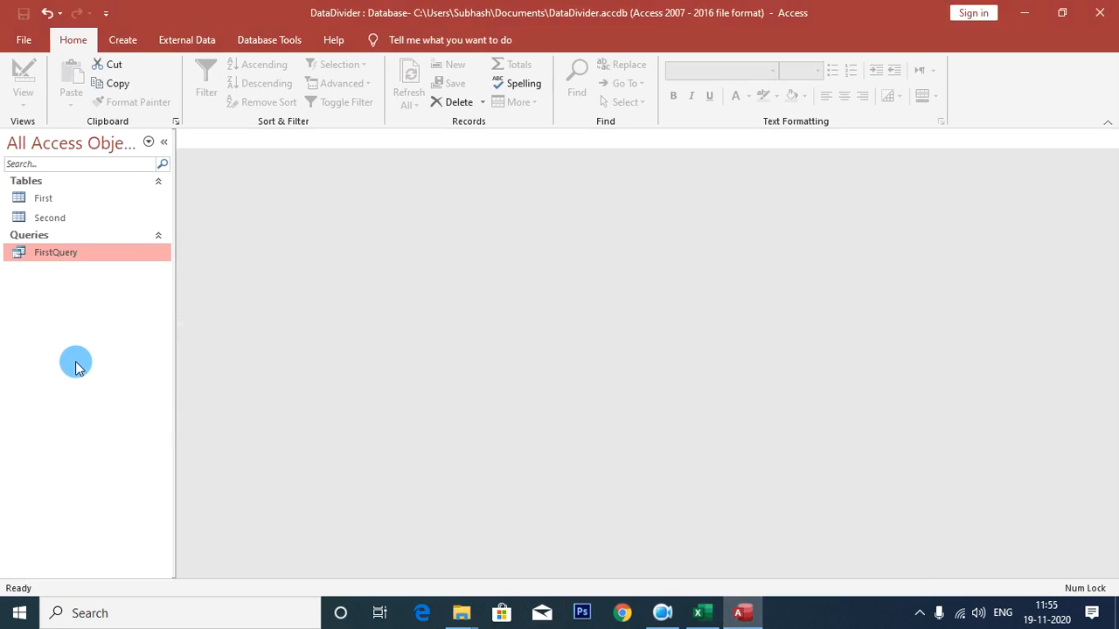
left_click(702, 617)
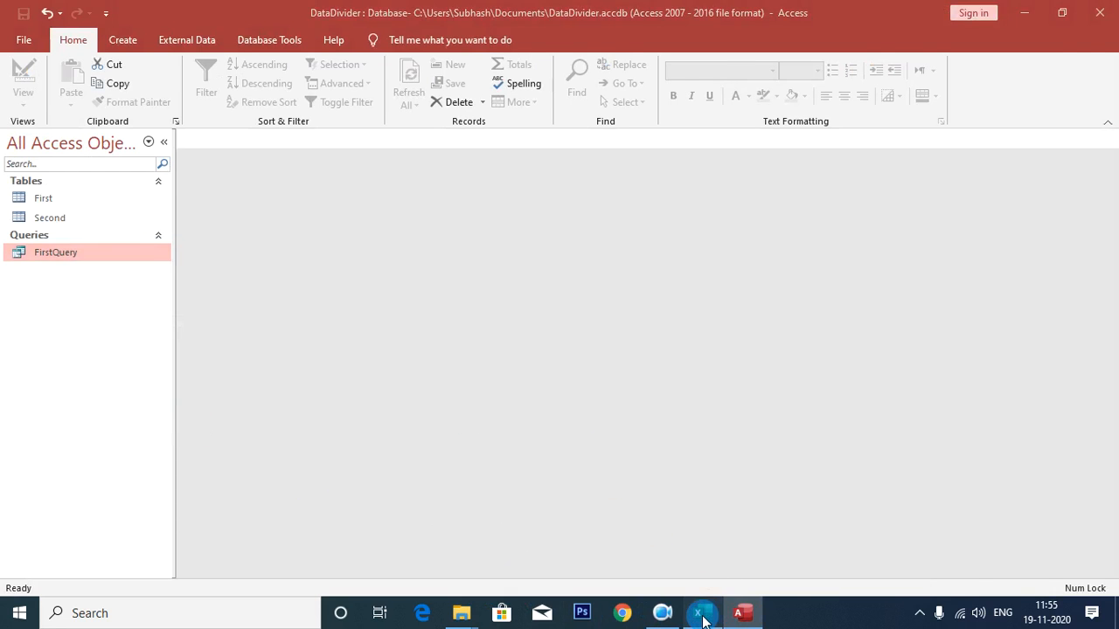
left_click_drag(30, 194, 516, 200)
left_click_drag(40, 195, 492, 200)
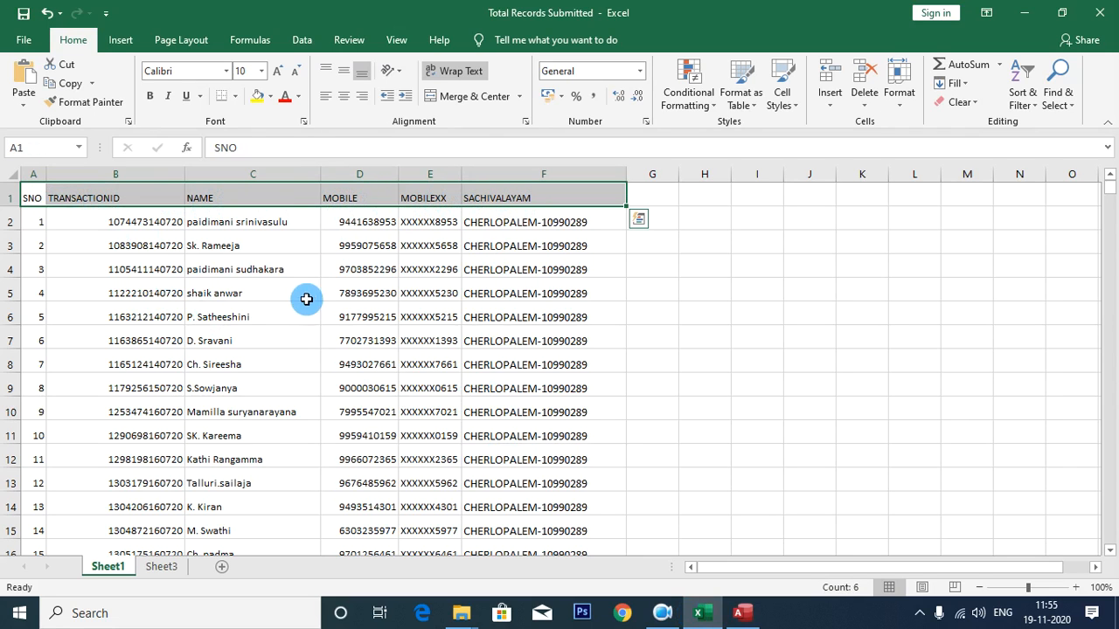
Switch to Access and duplicate the First table as a new table named Three, copying the structure only.
left_click(741, 613)
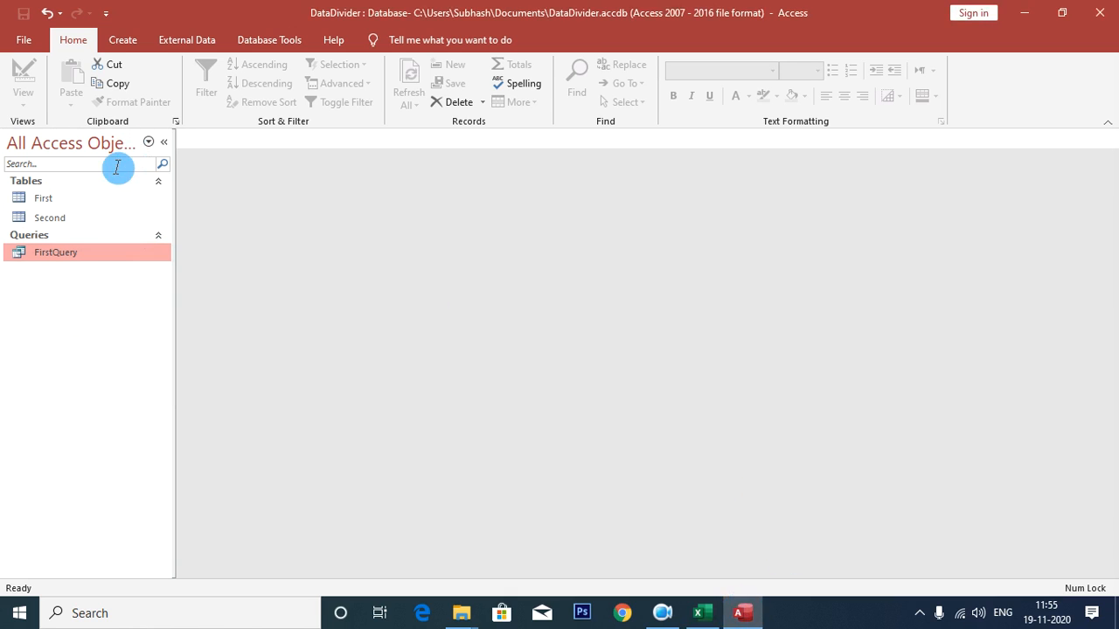
left_click(72, 201)
key("ctrl+c")
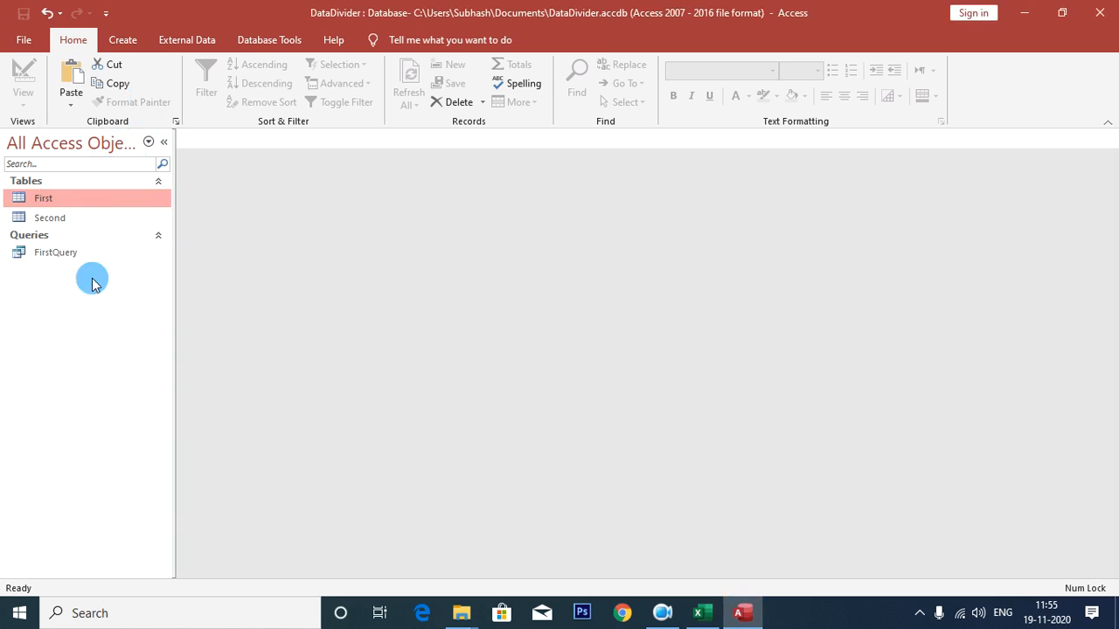
key("ctrl+v")
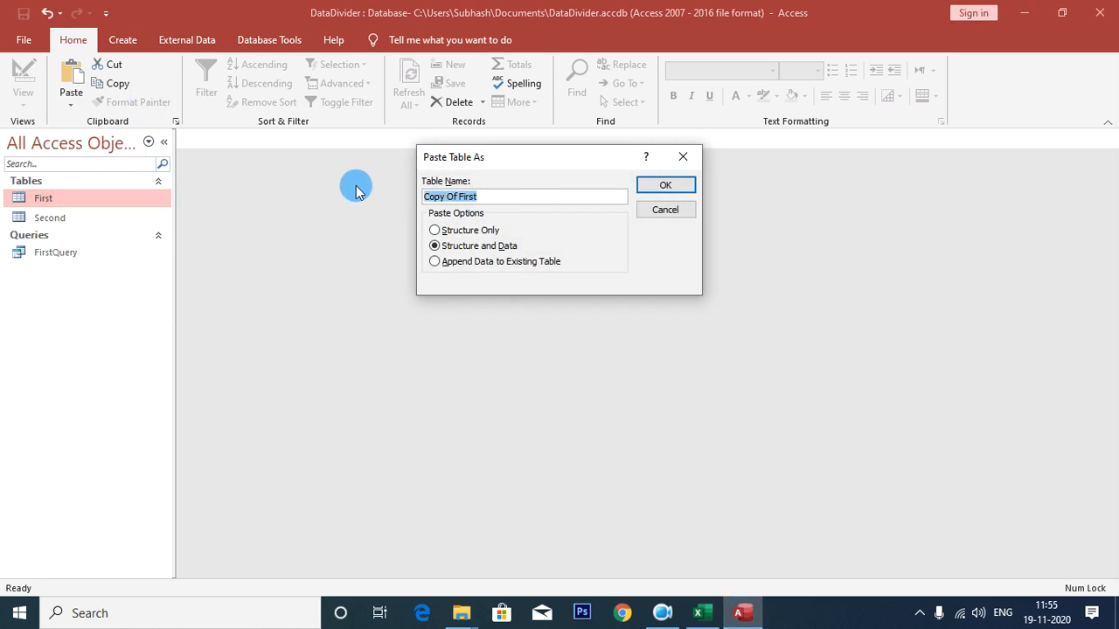
type("Three")
left_click(460, 230)
left_click(666, 184)
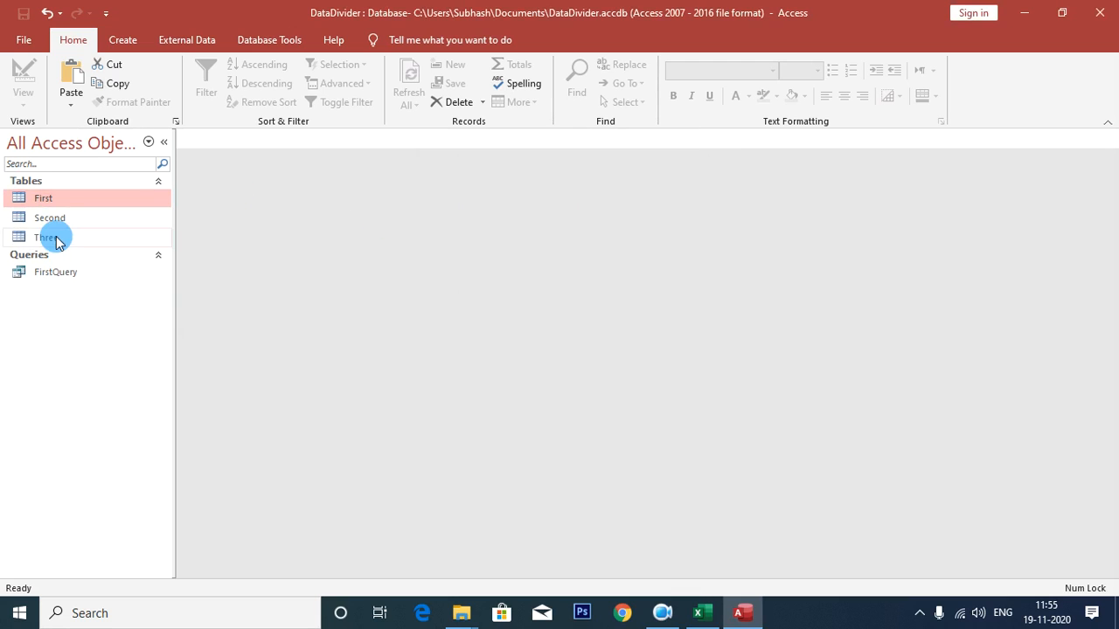
Open table Three in Design View and check the first column header of Sheet1 in Excel before returning to Access.
left_click(52, 238)
right_click(52, 243)
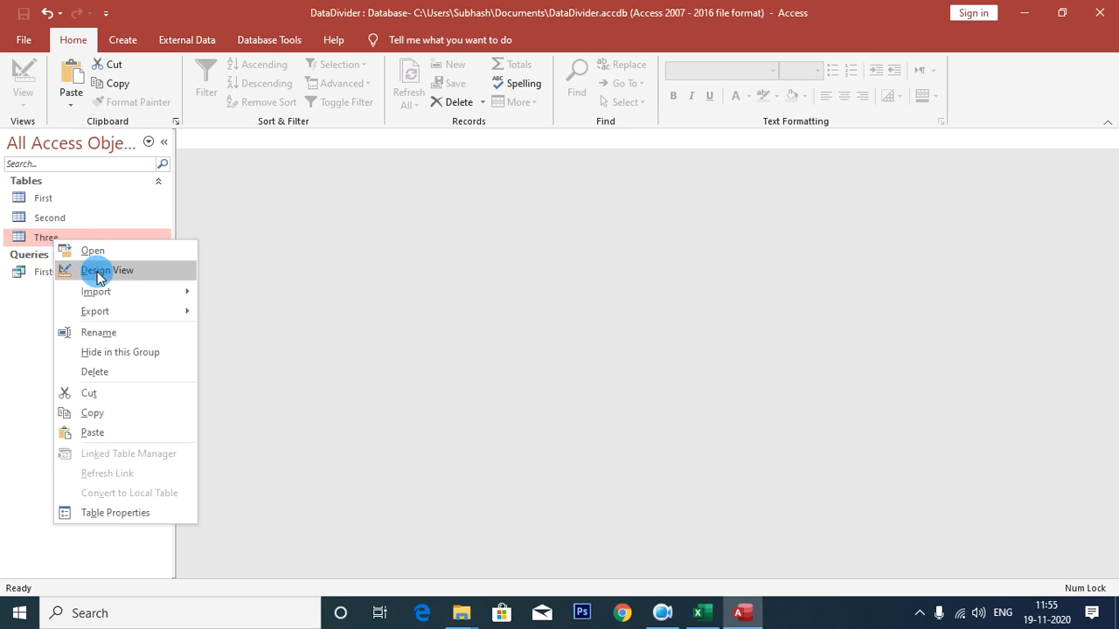
left_click(107, 270)
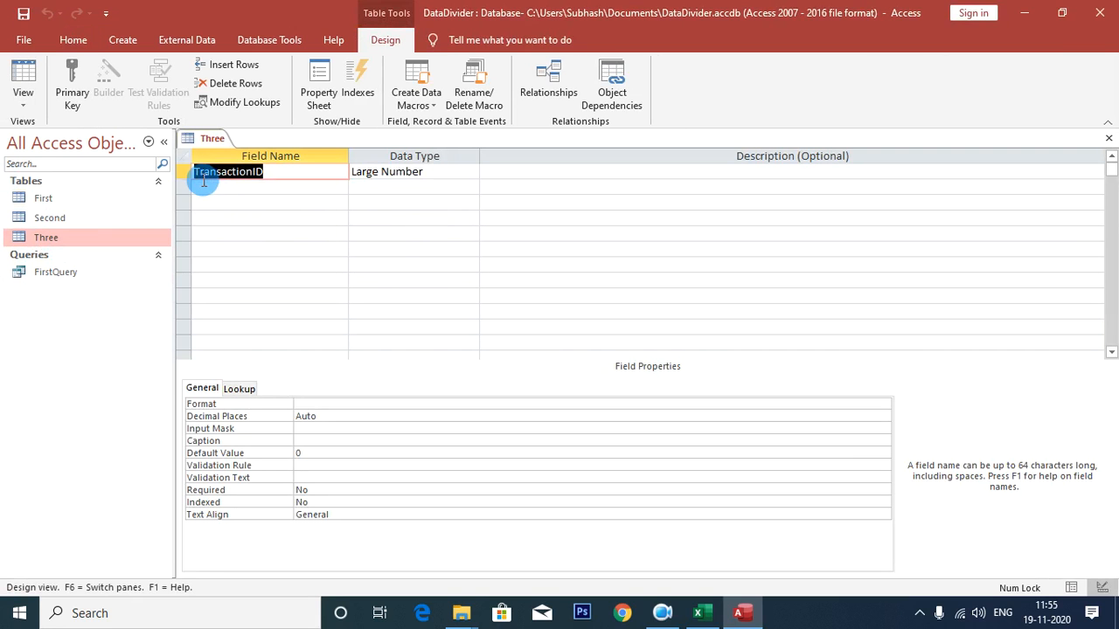
left_click(710, 621)
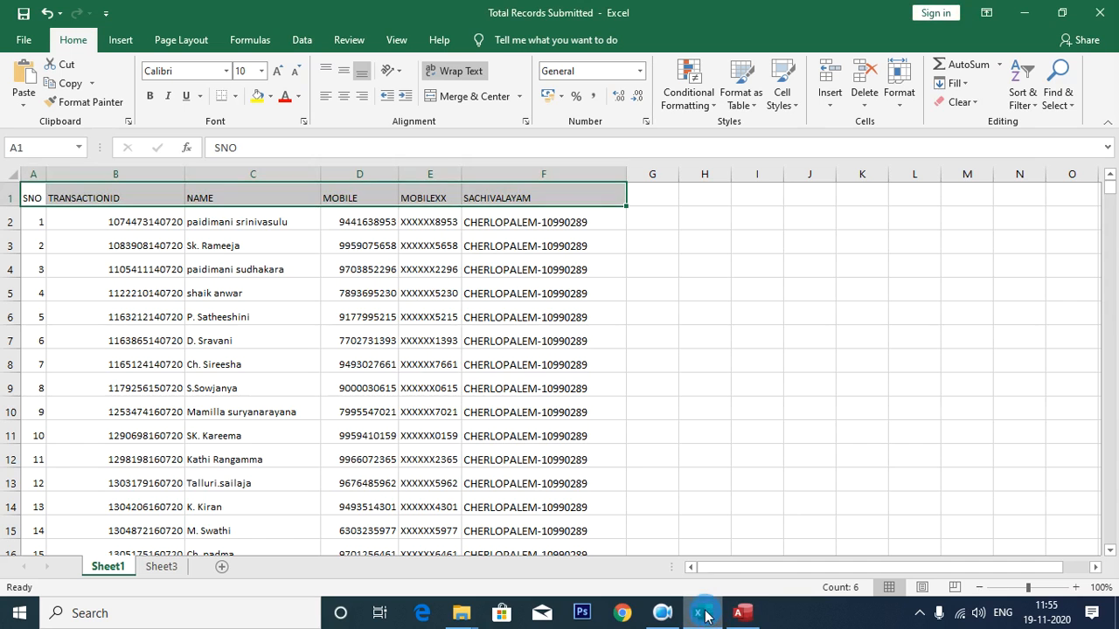
left_click(33, 199)
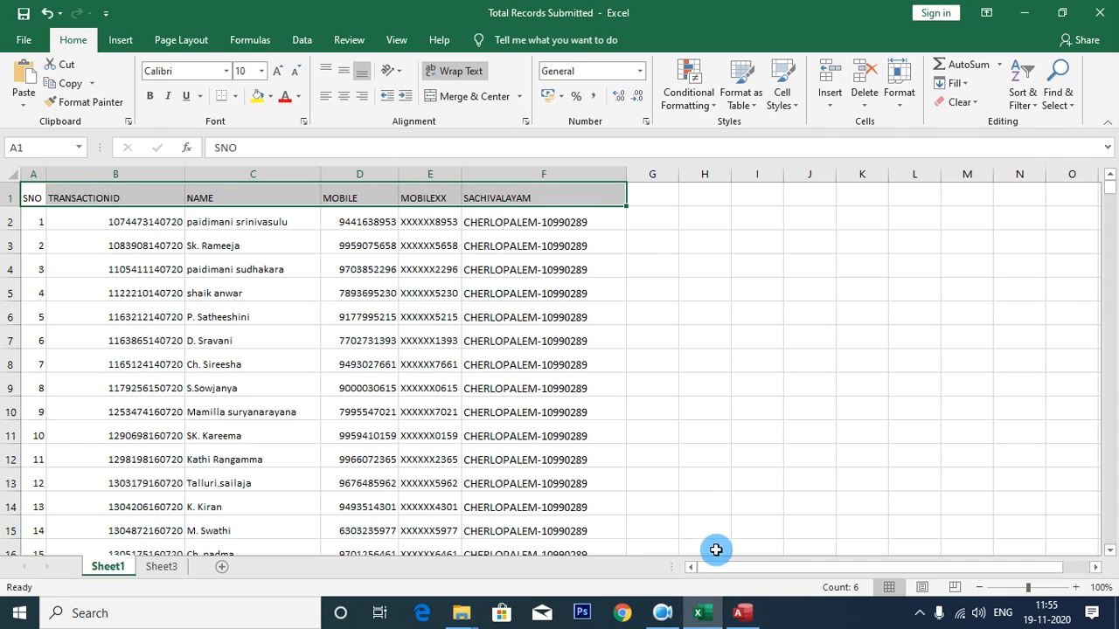
left_click(739, 613)
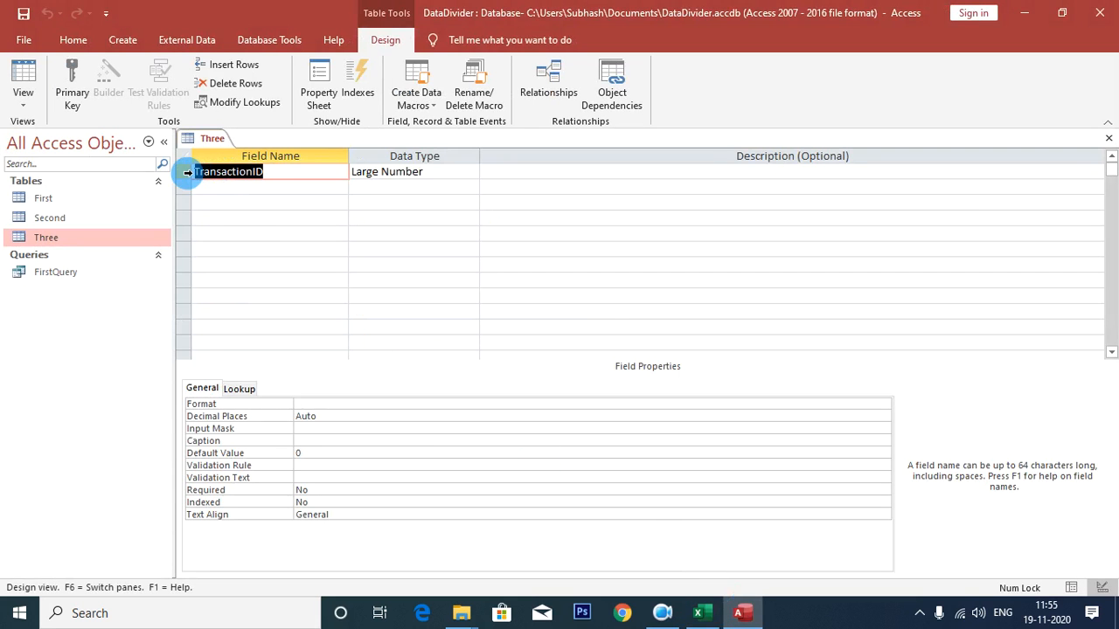
Insert a field named SNO with the Number data type above TransactionID in table Three.
left_click(185, 172)
right_click(189, 177)
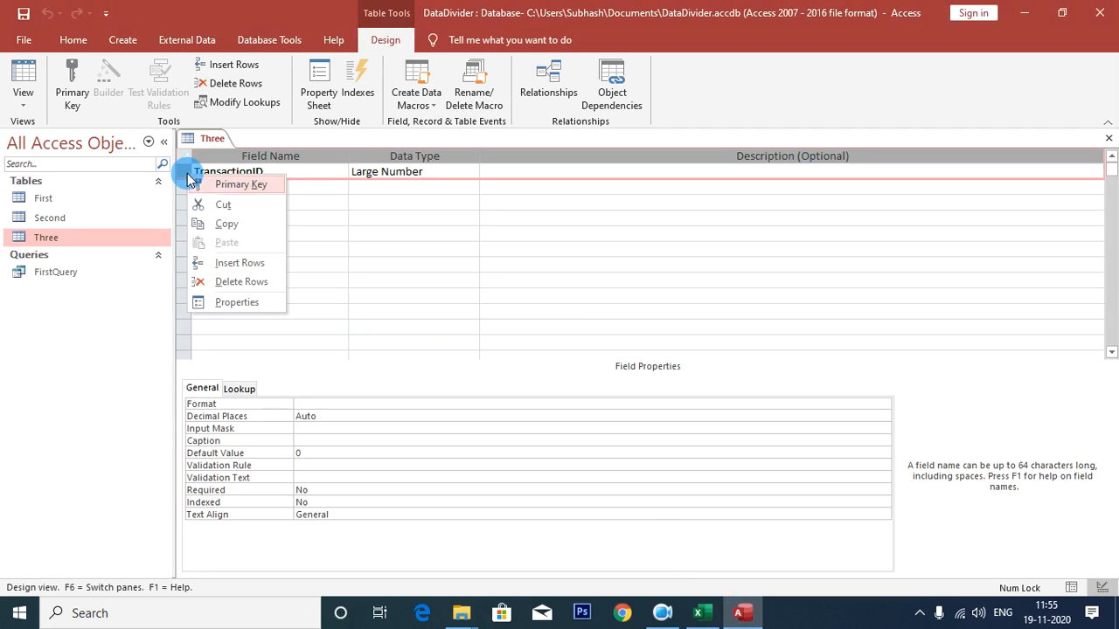
left_click(236, 262)
left_click(233, 175)
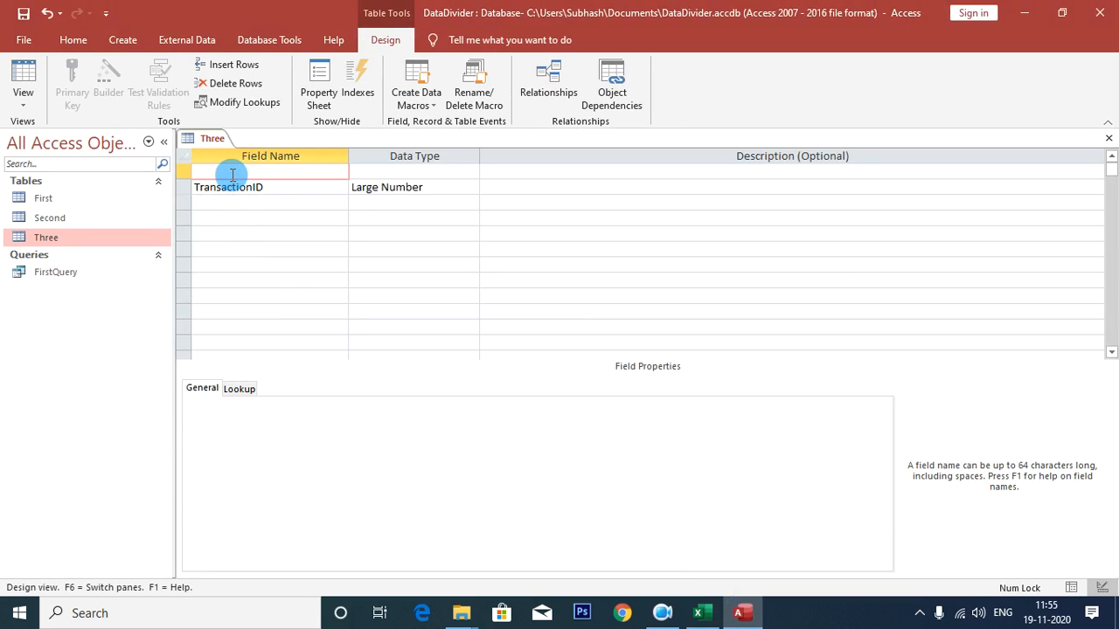
key("Caps_Lock")
type("SNO")
key("Tab")
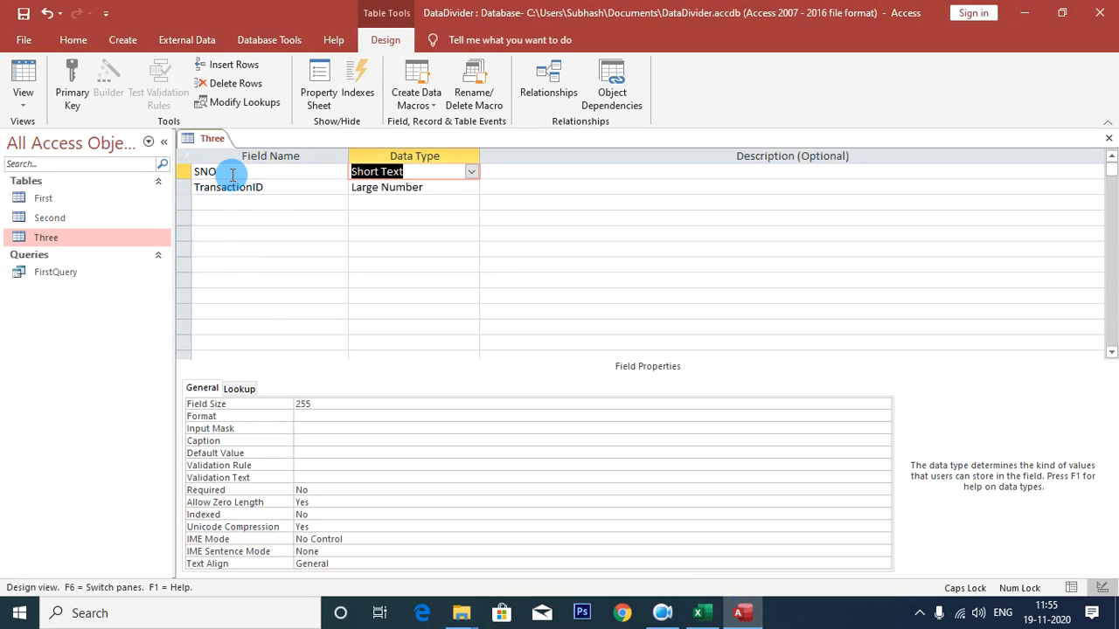
type("N")
key("Down")
Check the Sheet1 headers in Excel, return to Access, and add a NAME field with the Long Text data type below TransactionID.
key("Left")
key("Down")
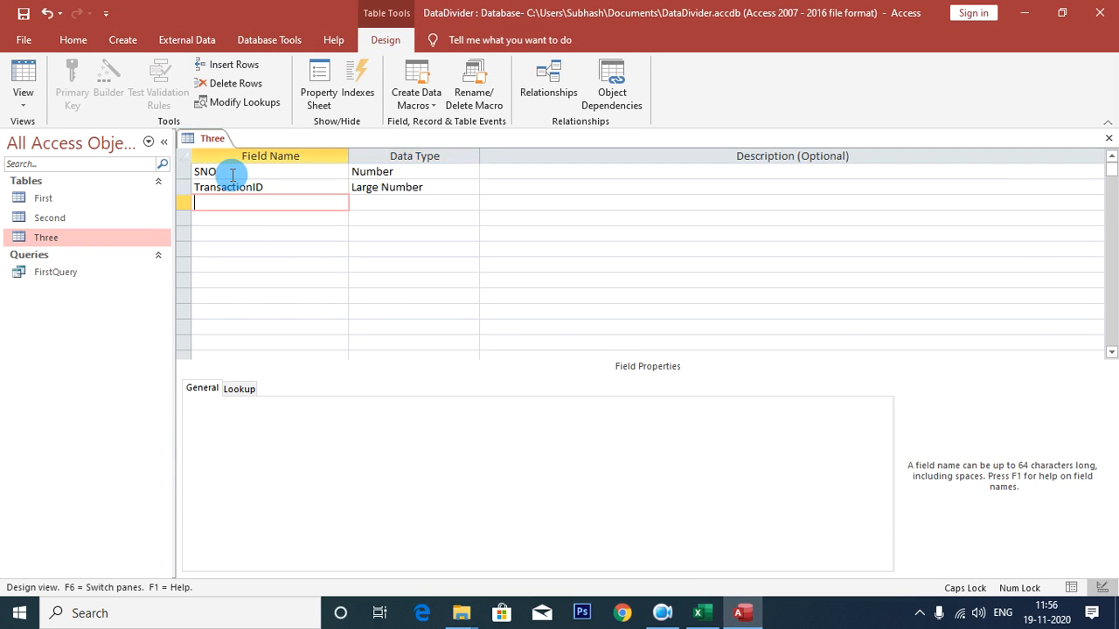
key("alt+Tab")
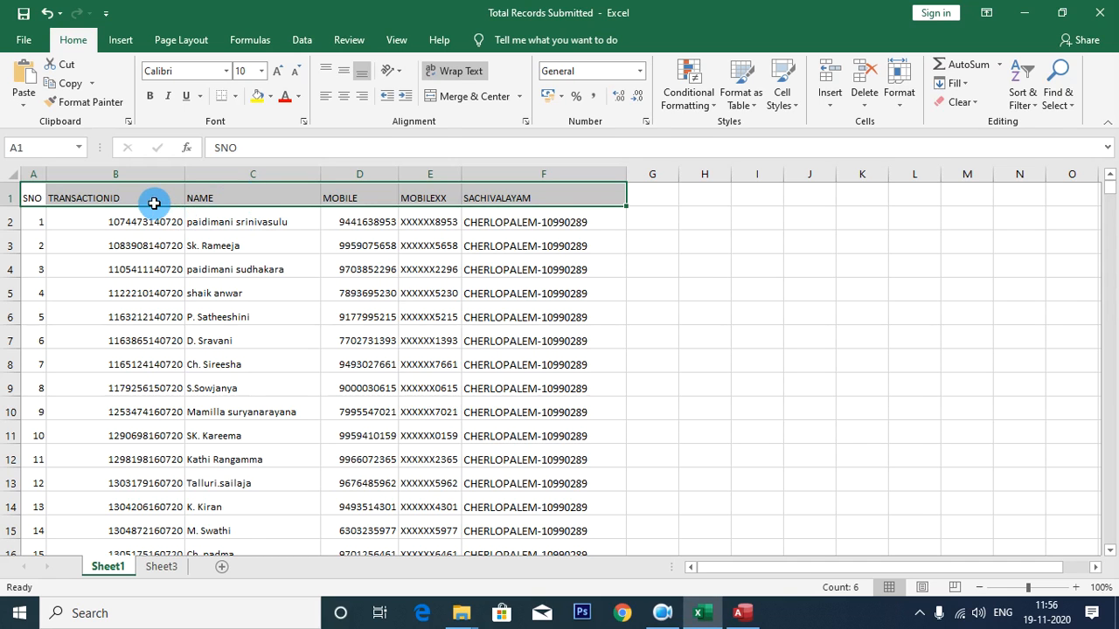
key("alt+Tab")
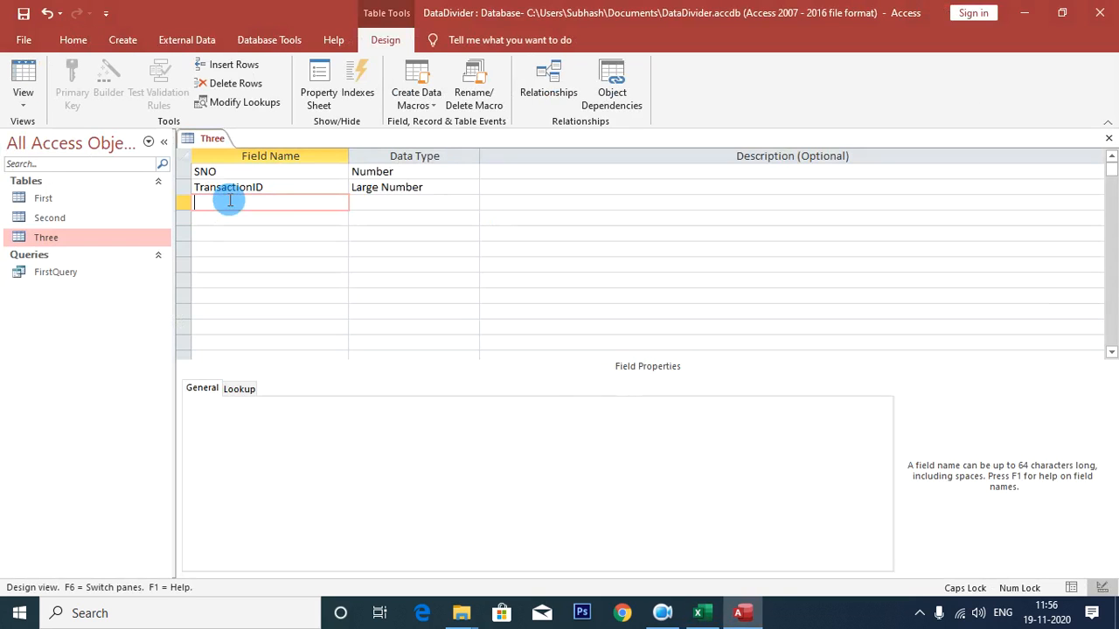
type("NAME")
key("Tab")
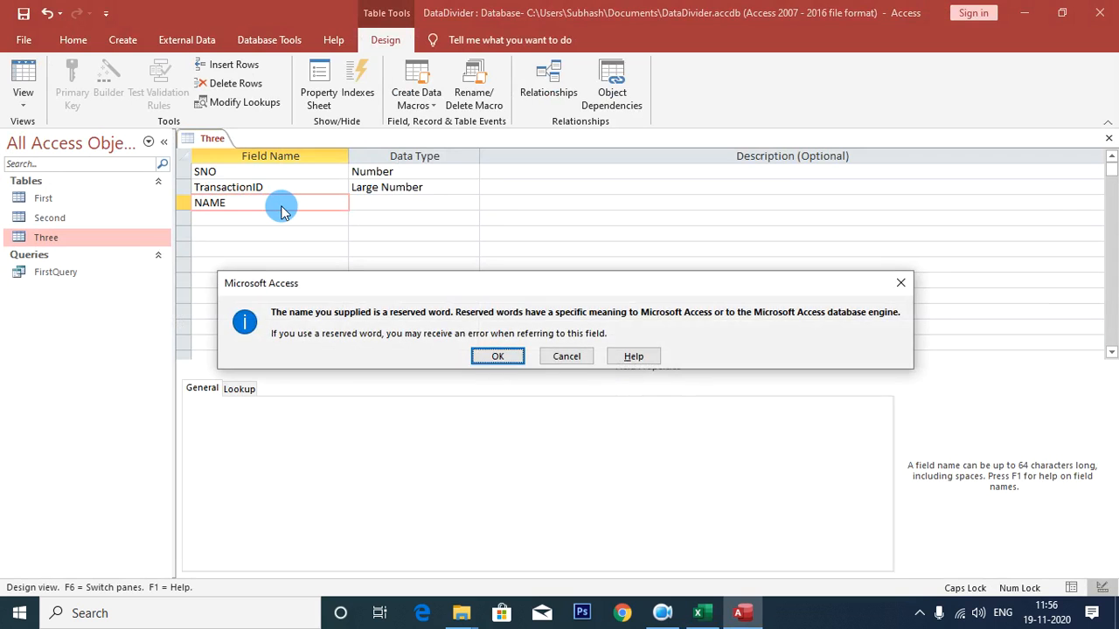
key("Return")
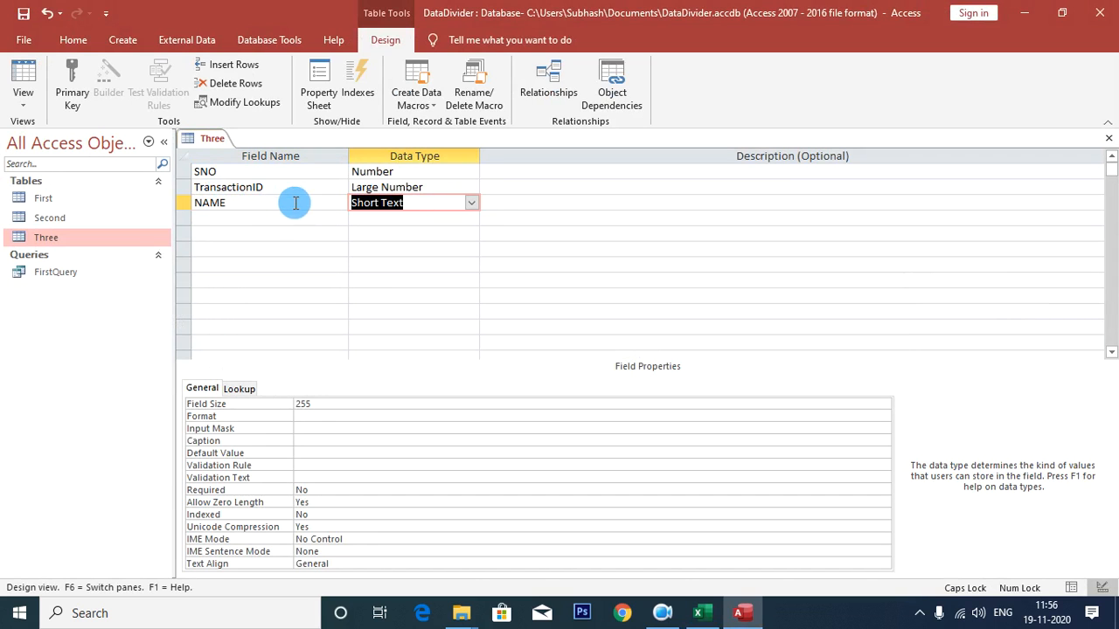
left_click(470, 204)
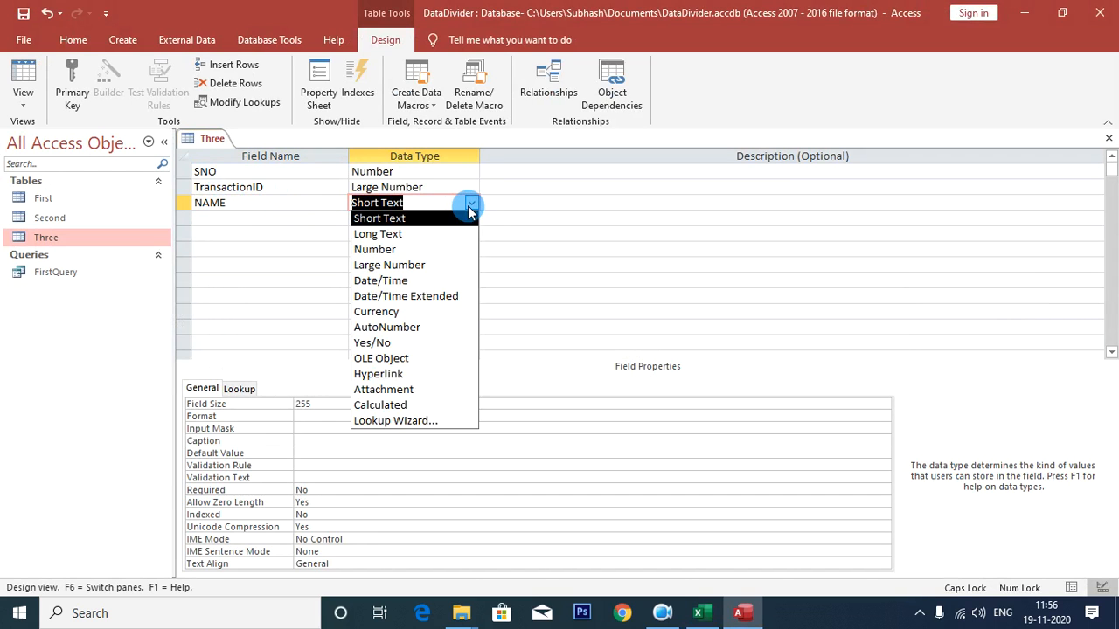
left_click(425, 232)
Add the fields MOBILE and MOBILEXX below NAME in table Three, both with the Long Text data type.
left_click(270, 219)
type("MOBI")
key("Tab")
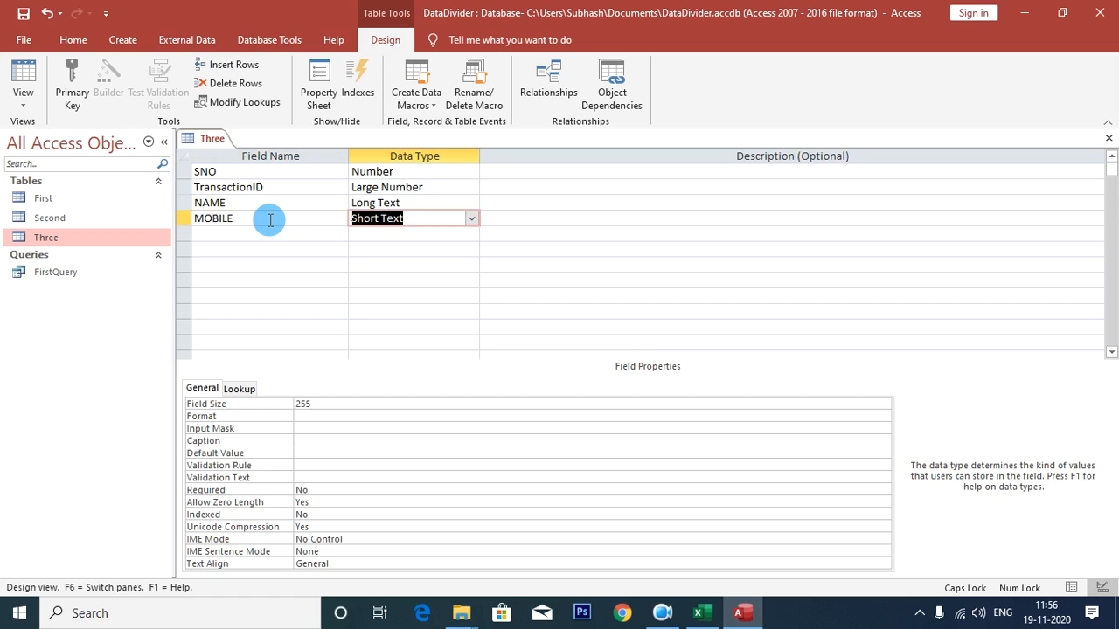
type("L")
key("Tab")
key("Tab")
type("MOBILEXX")
key("Tab")
key("Down")
key("Up")
type("l")
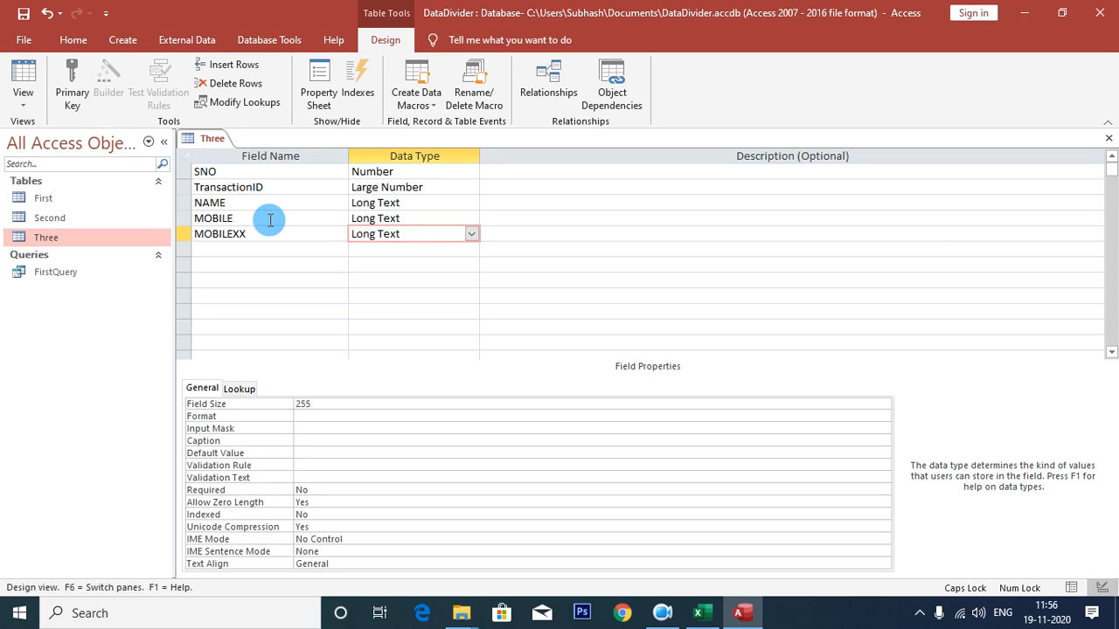
key("Down")
Copy the SACHIVALAYAM header from Excel into table Three as the last field with the Long Text data type, and close the table.
key("alt+Tab")
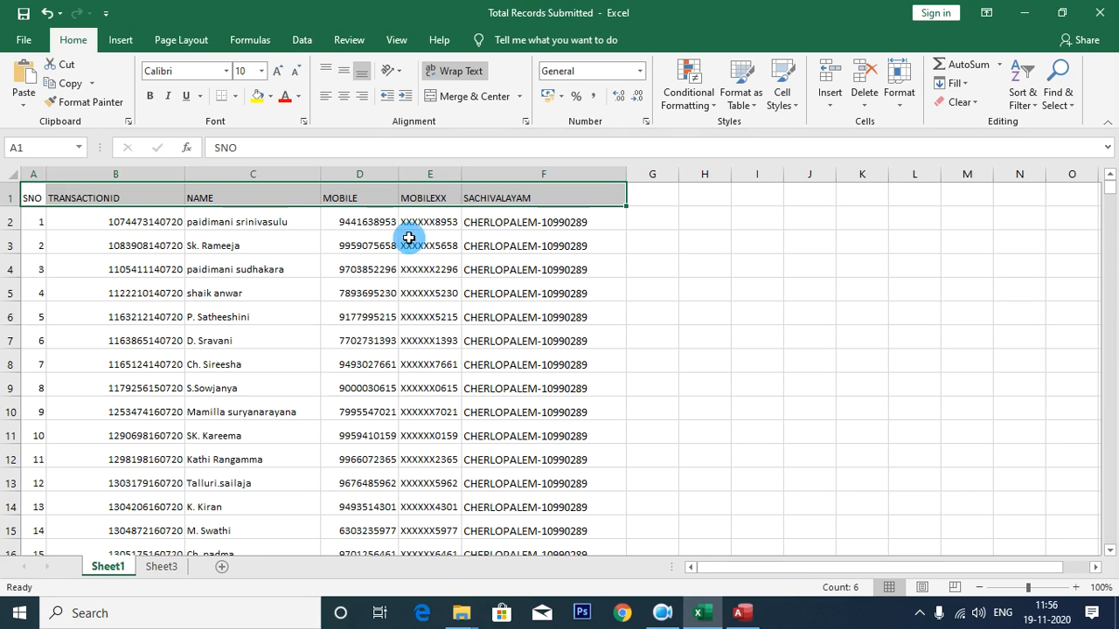
left_click(487, 197)
key("ctrl+c")
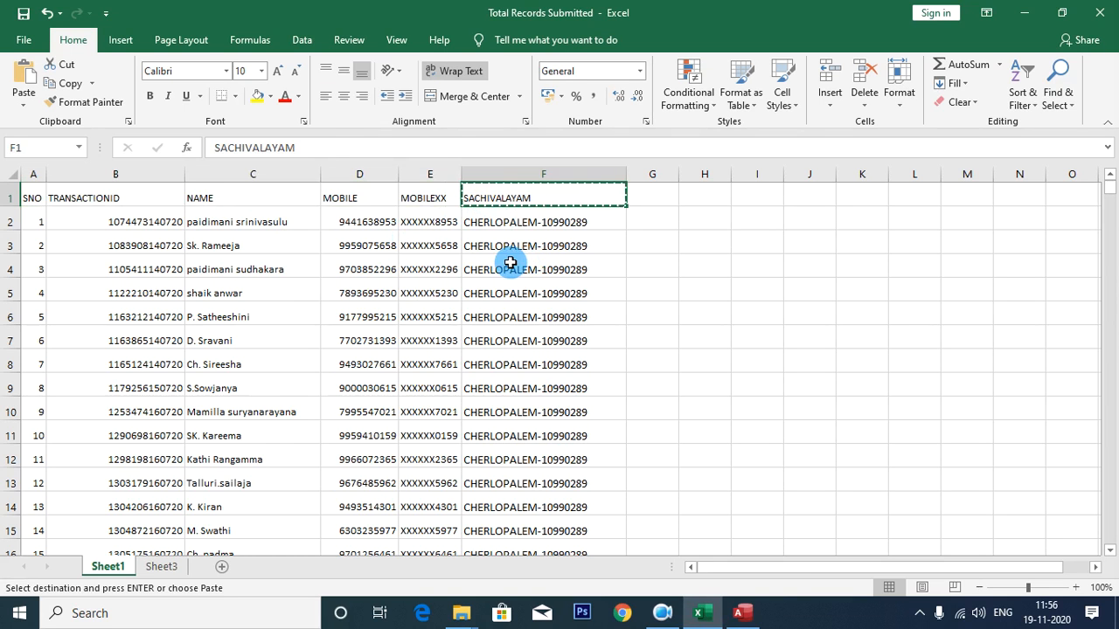
key("alt+Tab")
left_click(208, 249)
key("ctrl+v")
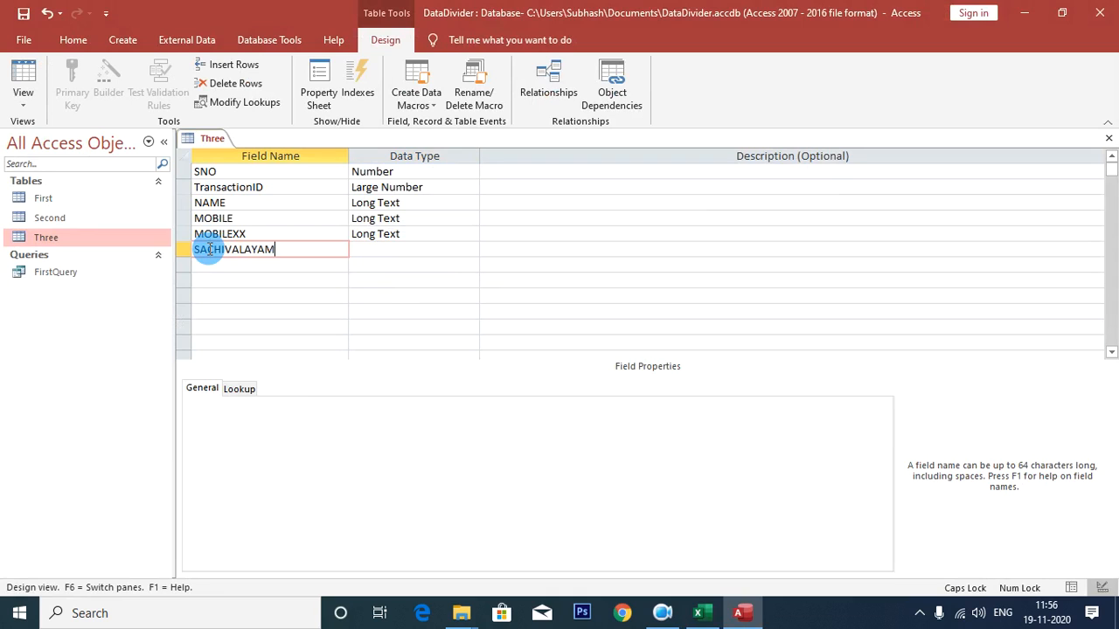
key("Tab")
type("LONG")
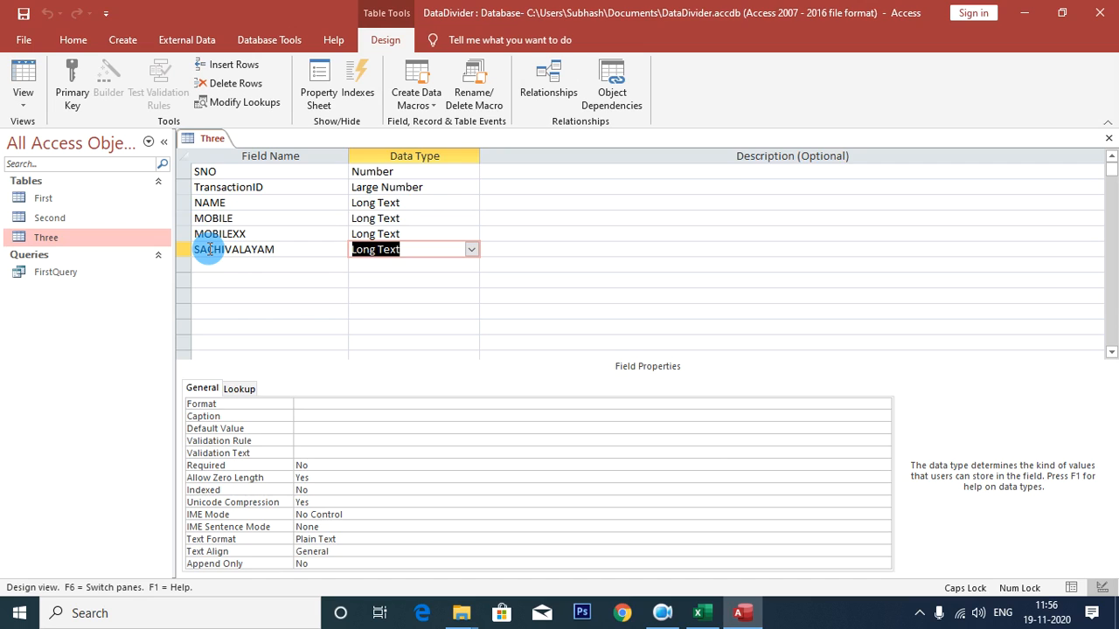
key("ctrl+w")
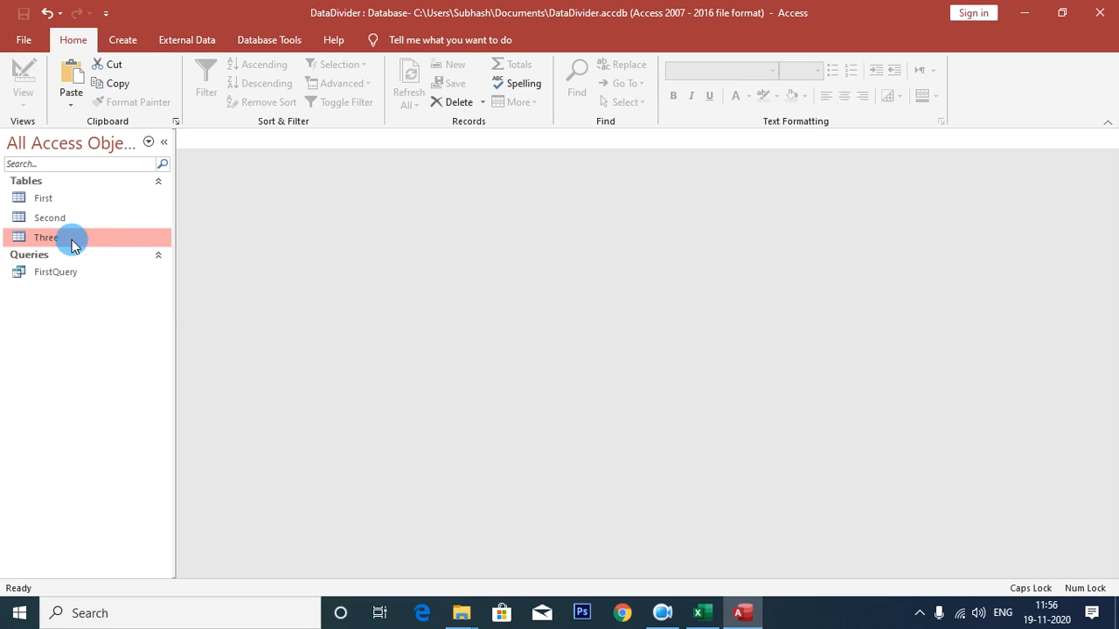
Switch to Excel and copy all records of Sheet1 from A2 down to the last row, across columns A to F.
left_click(698, 611)
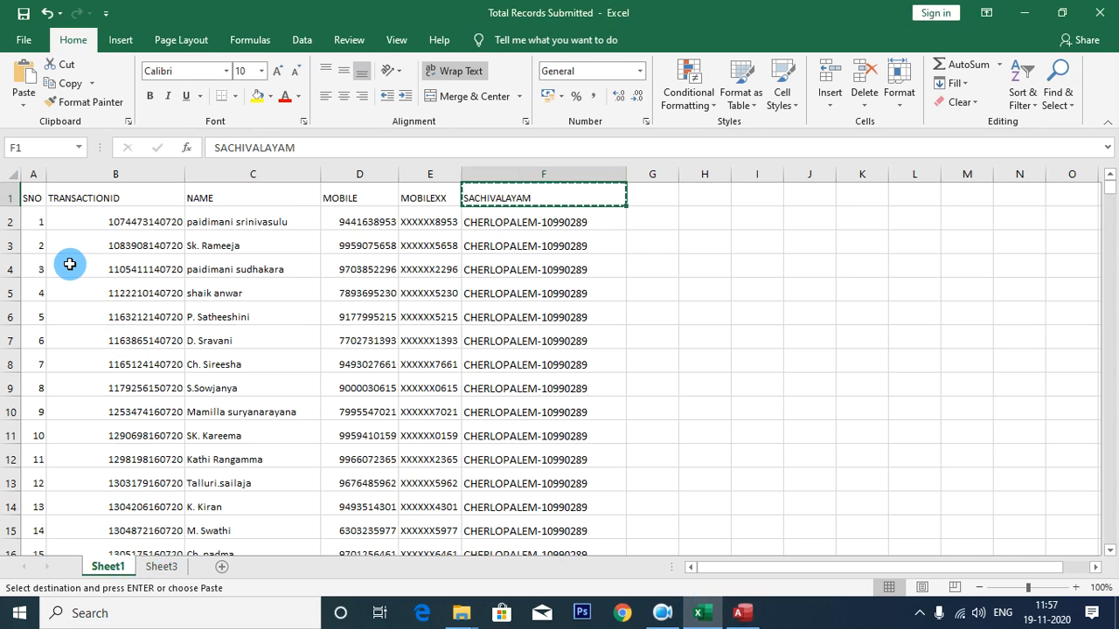
key("Escape")
left_click(33, 222)
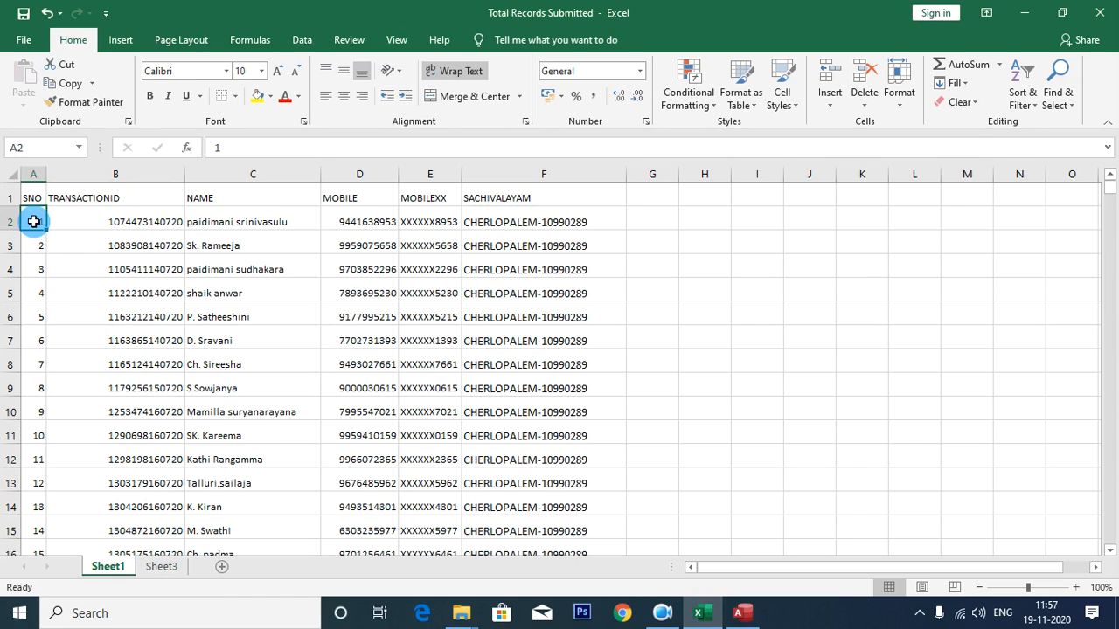
key("Down")
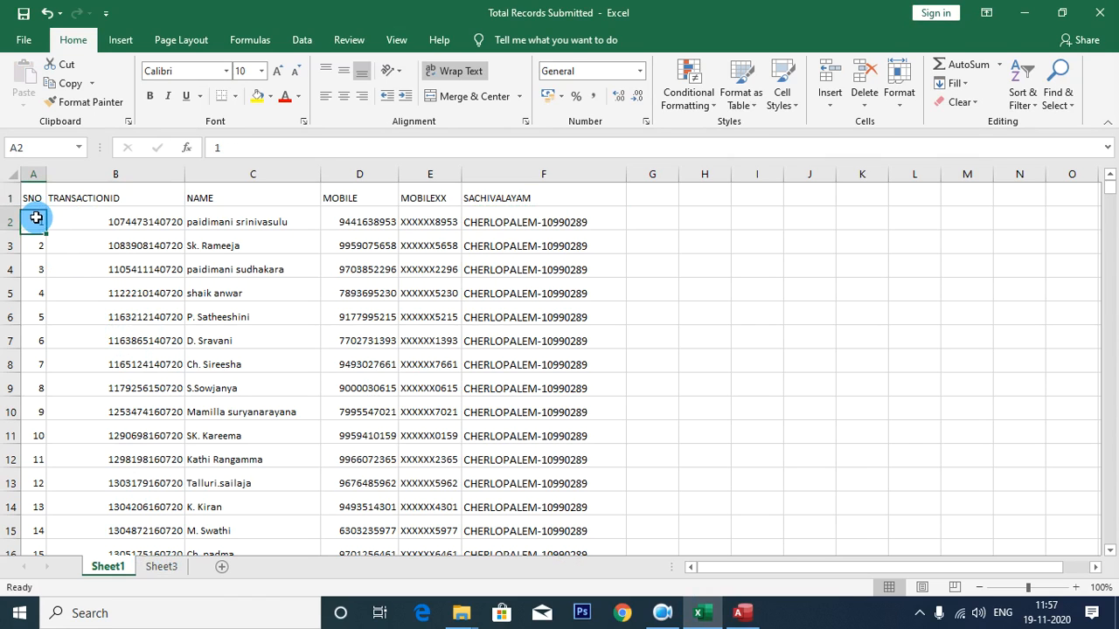
left_click(36, 217)
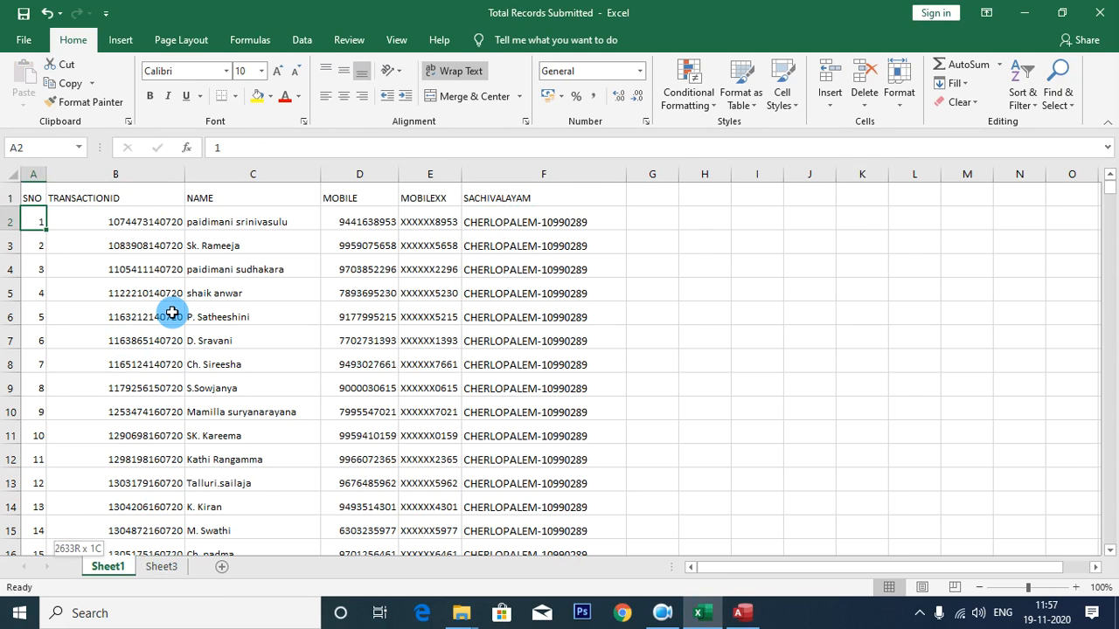
key("ctrl+shift+Down")
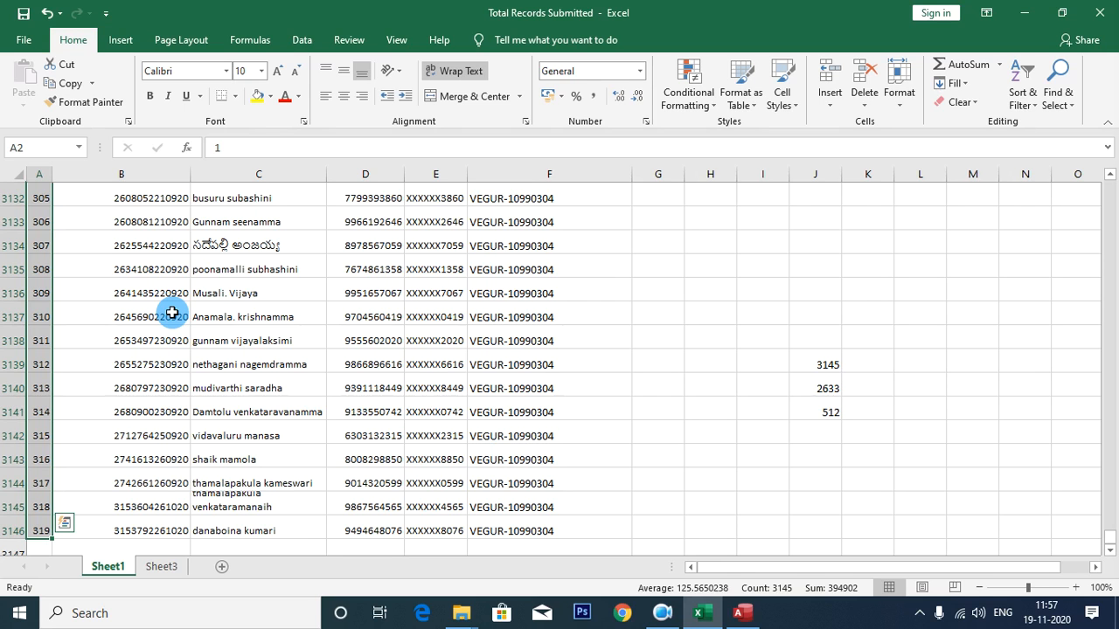
key("ctrl+shift+Right")
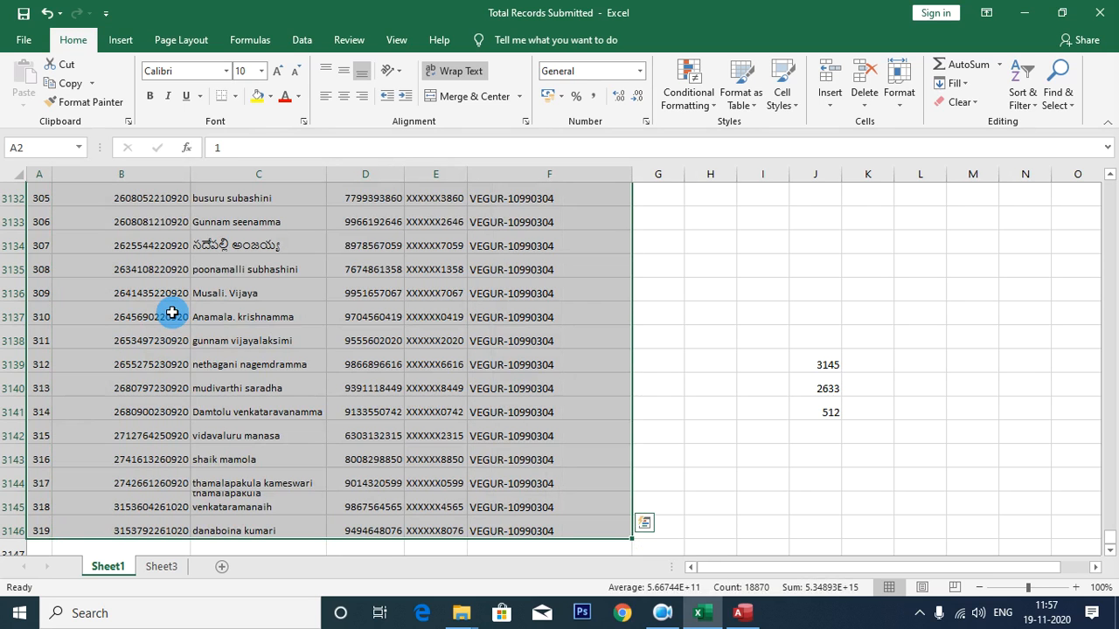
key("ctrl+c")
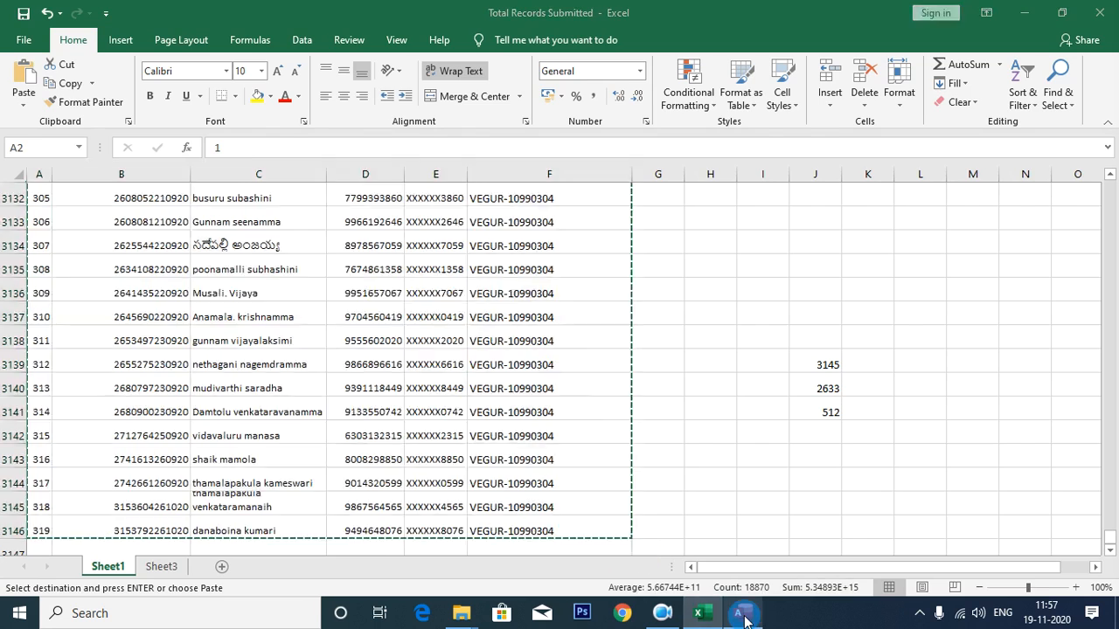
Switch to Access, paste the copied Excel records into table Three, accept the paste, and close the table.
left_click(742, 613)
double_click(75, 237)
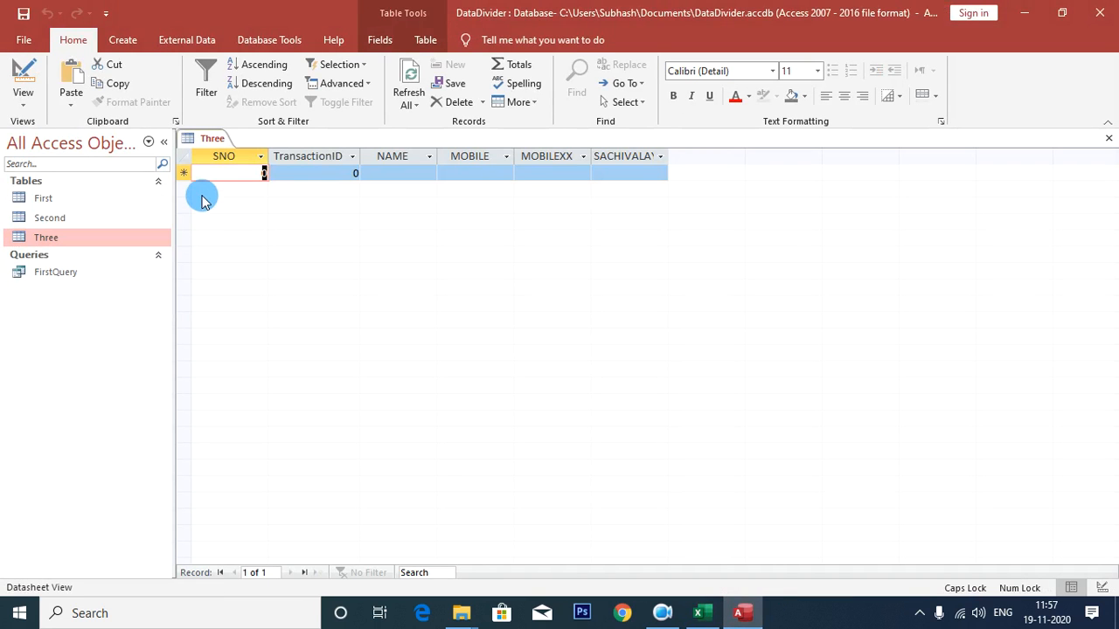
left_click(184, 171)
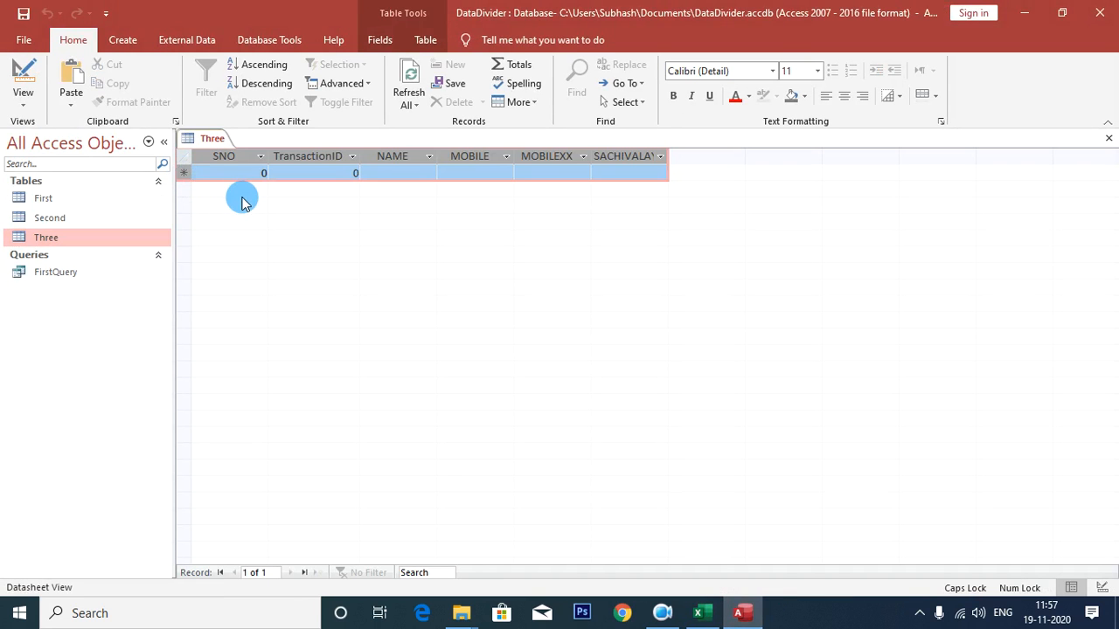
key("ctrl+v")
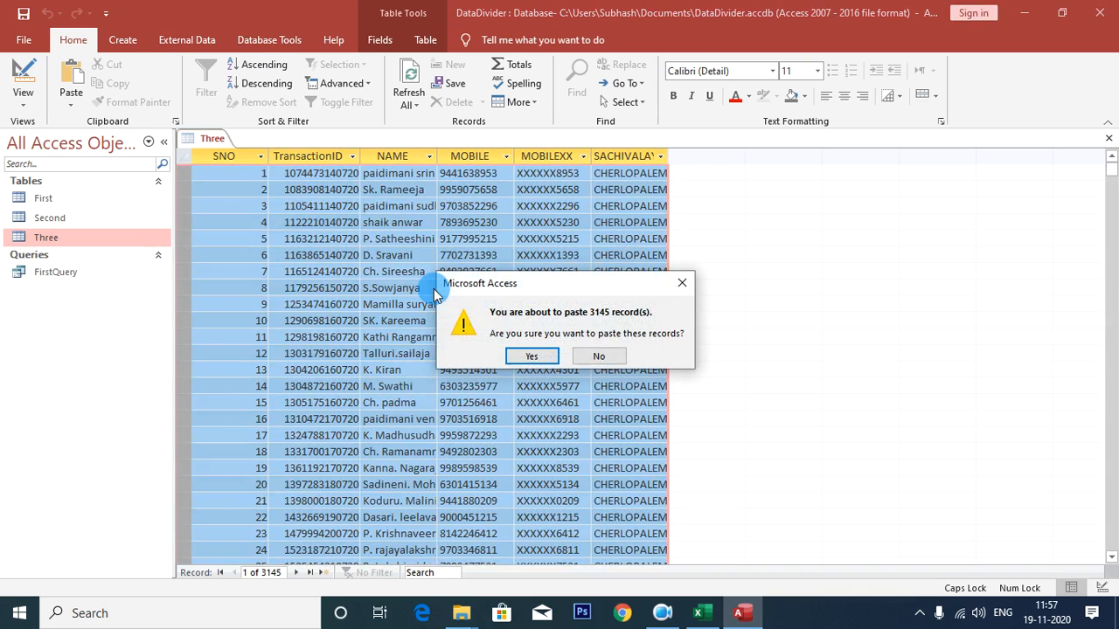
left_click(529, 359)
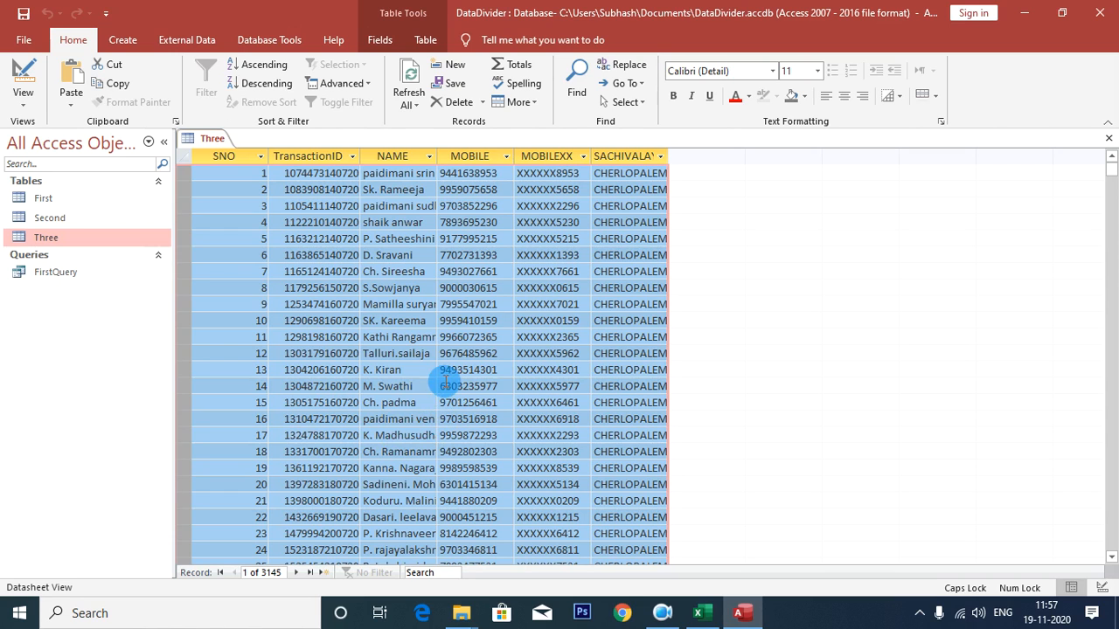
key("ctrl+w")
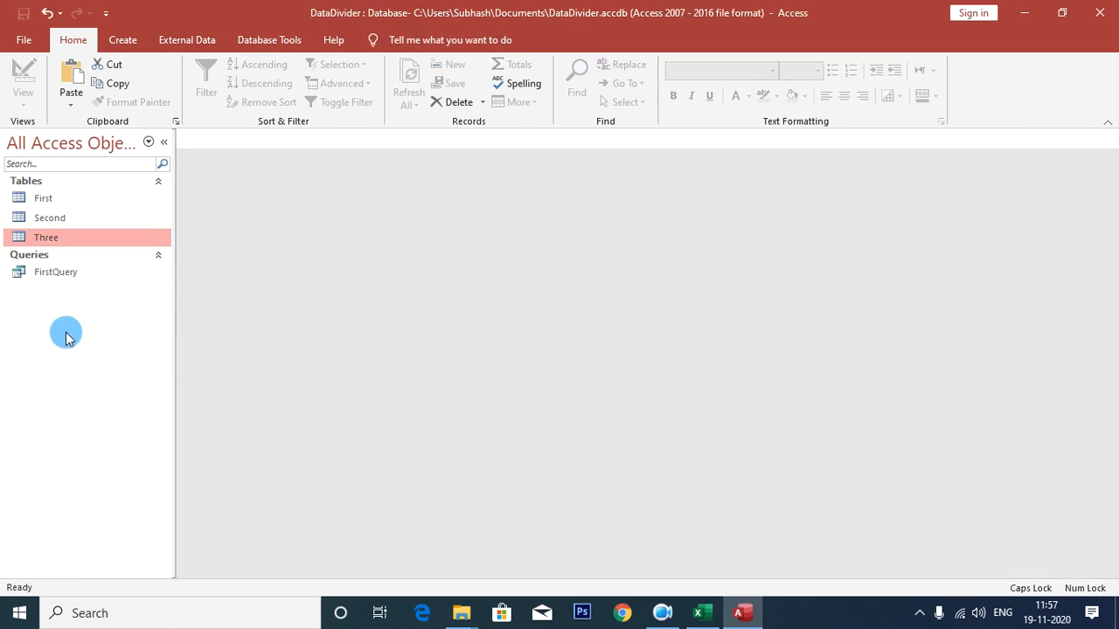
Duplicate the query FirstQuery as a new query named FinalQuery.
left_click(61, 273)
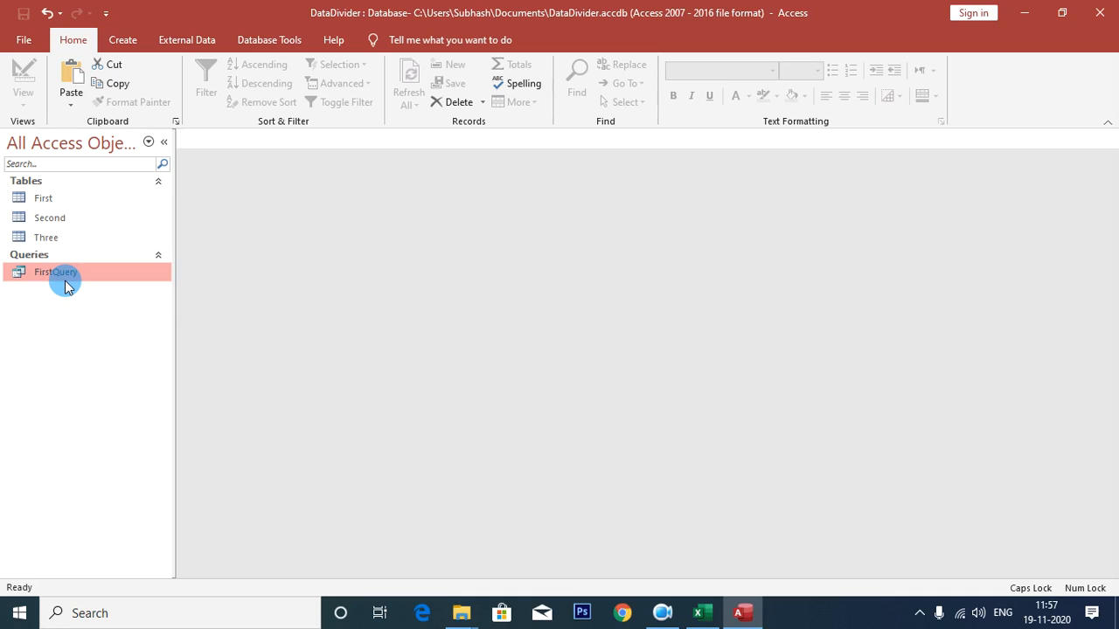
key("ctrl+c")
key("ctrl+v")
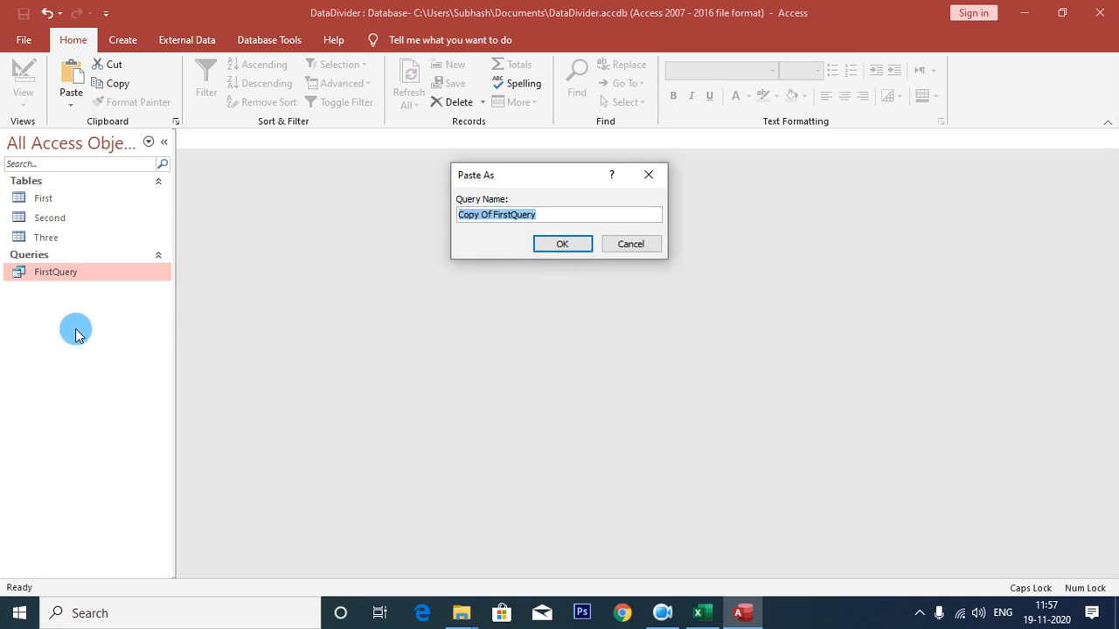
left_click(553, 245)
key("BackSpace")
type("fir")
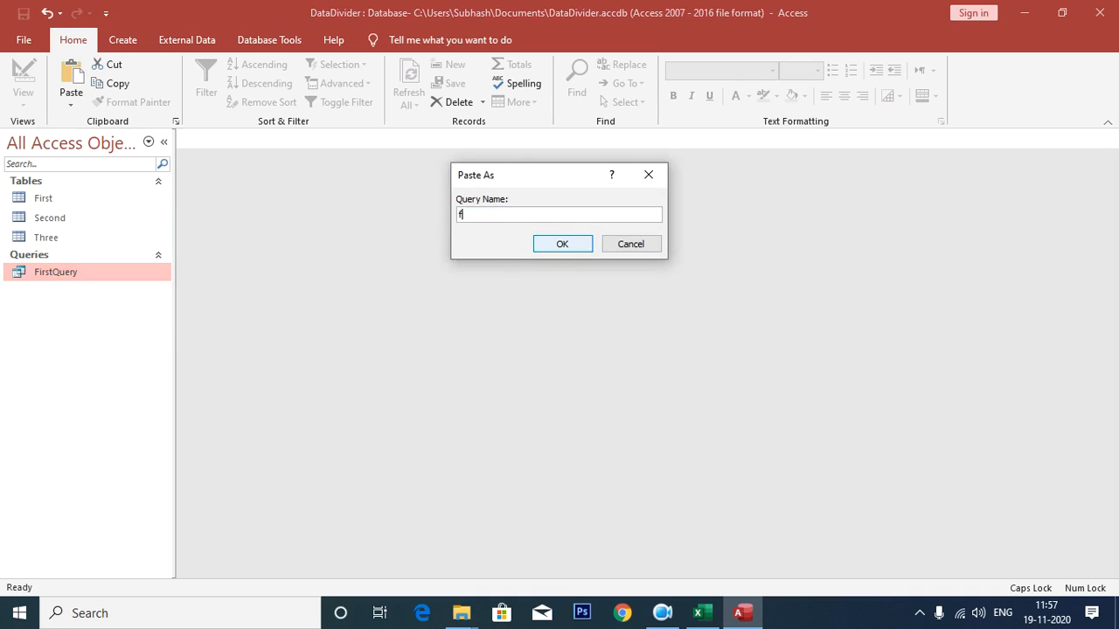
key("BackSpace")
key("BackSpace")
key("BackSpace")
key("Caps_Lock")
type("FinalQuery")
left_click(554, 242)
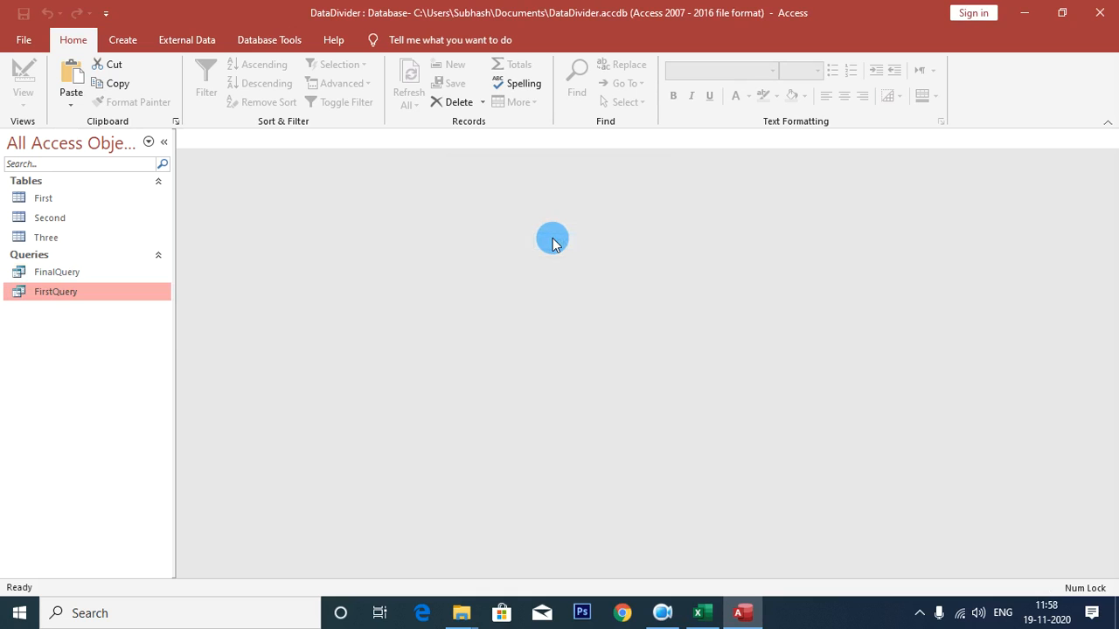
Open FinalQuery in Design View and make its NOT IN subquery select from FirstQuery.
right_click(67, 276)
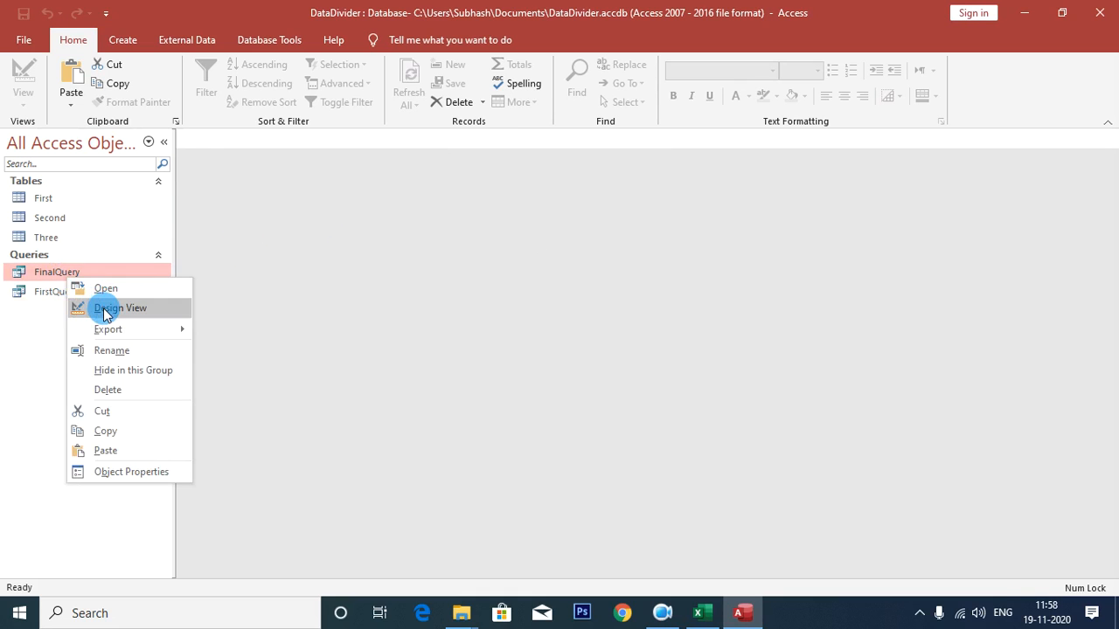
left_click(95, 307)
left_click(367, 210)
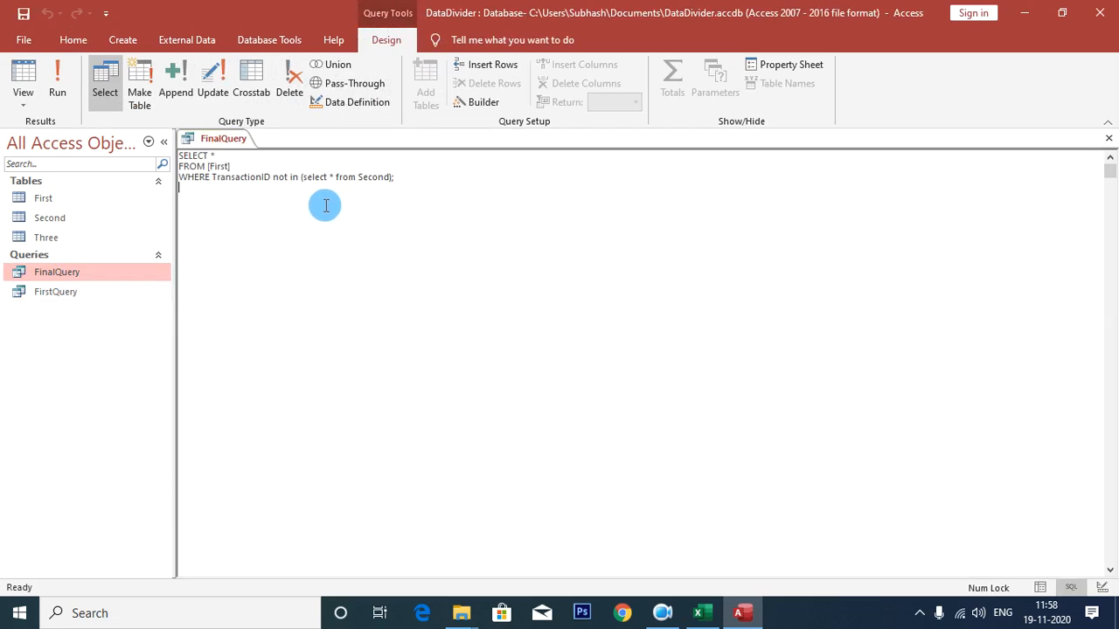
left_click(220, 157)
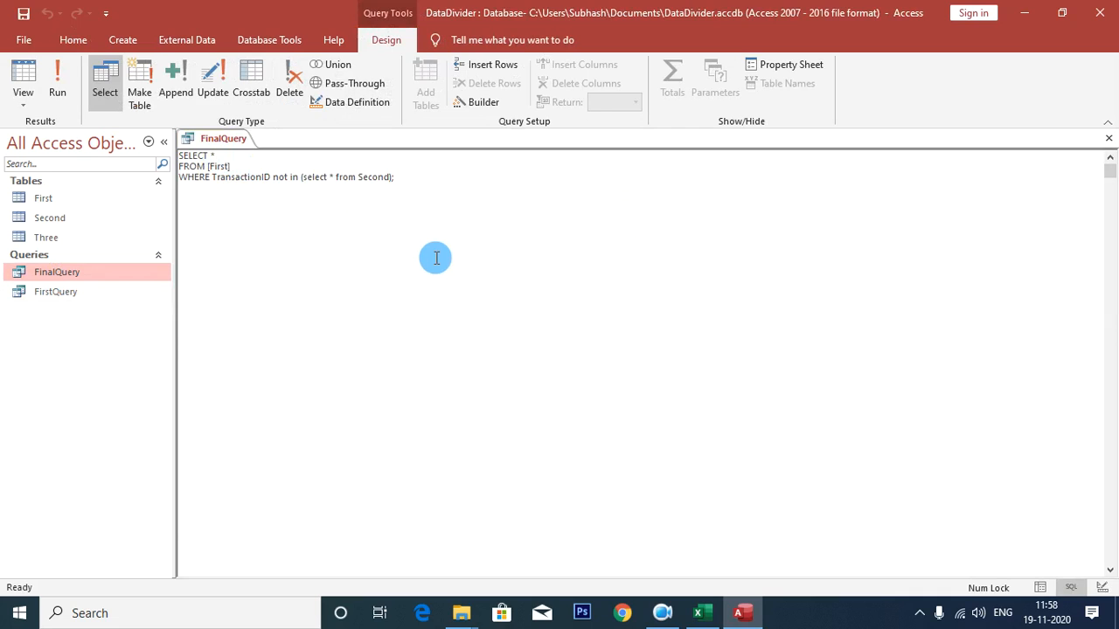
key("Down")
key("Down")
key("Right")
key("Right")
key("Right")
key("Right")
key("Right")
key("Right")
key("Right")
key("Right")
key("Right")
key("ctrl+shift+Right")
key("shift+Left")
key("shift+Left")
type("FirstQuery")
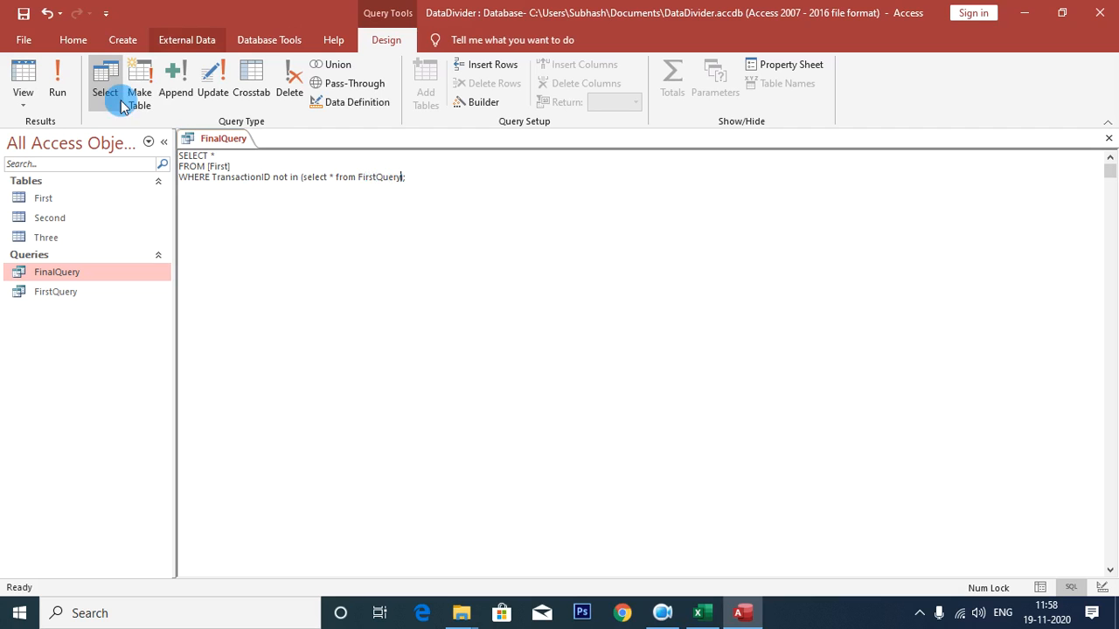
Change FinalQuery to select from table Three where TransactionID is in the FirstQuery subquery, removing NOT, and run it.
double_click(220, 166)
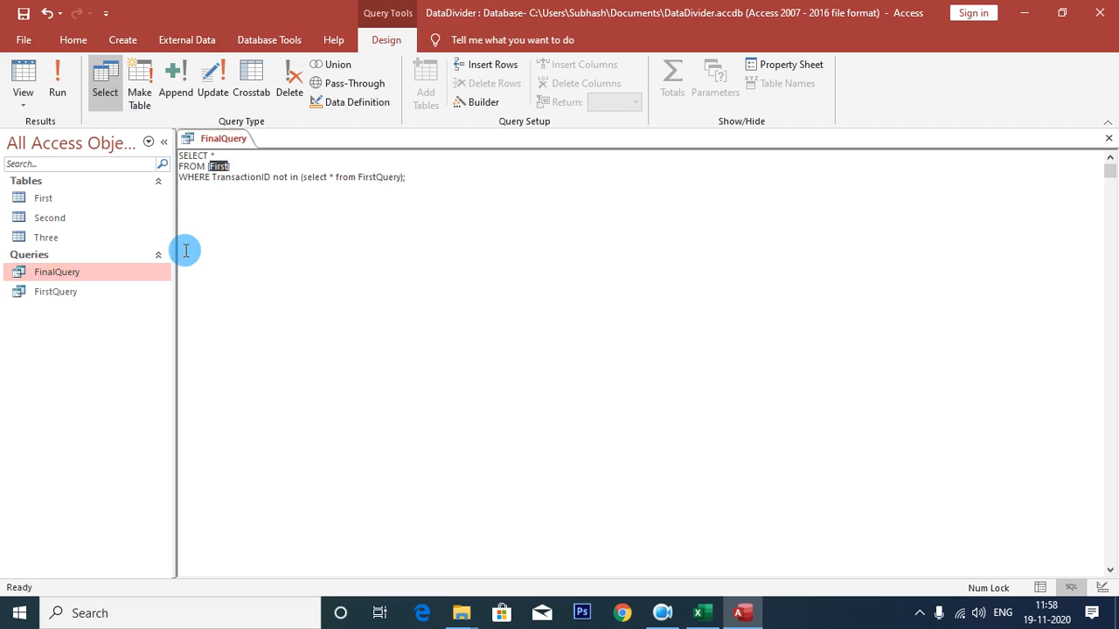
type("Three")
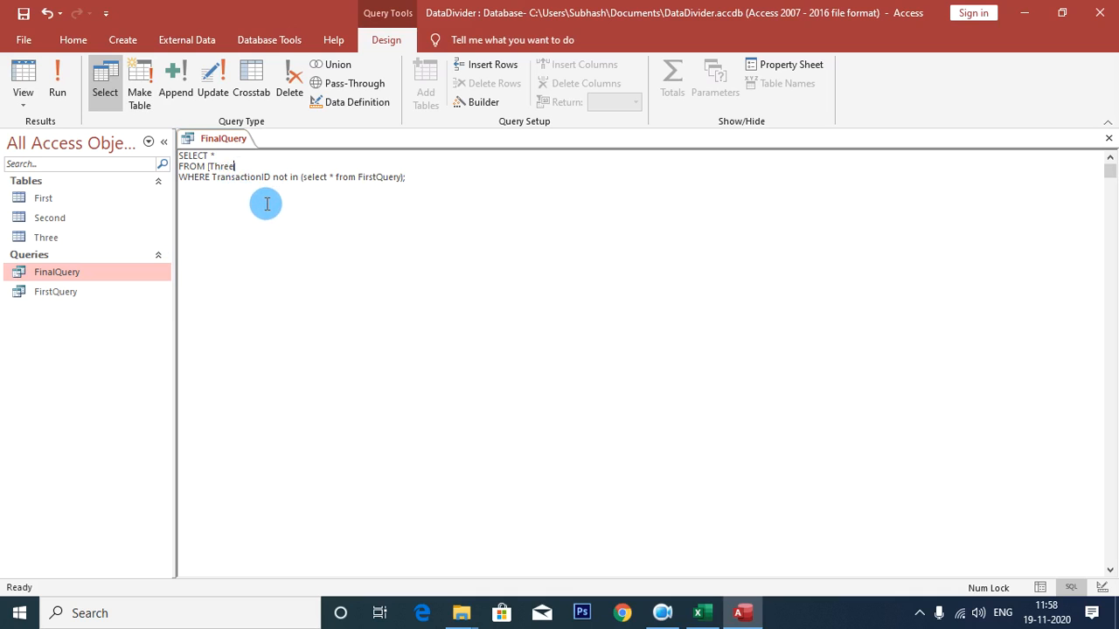
type("]")
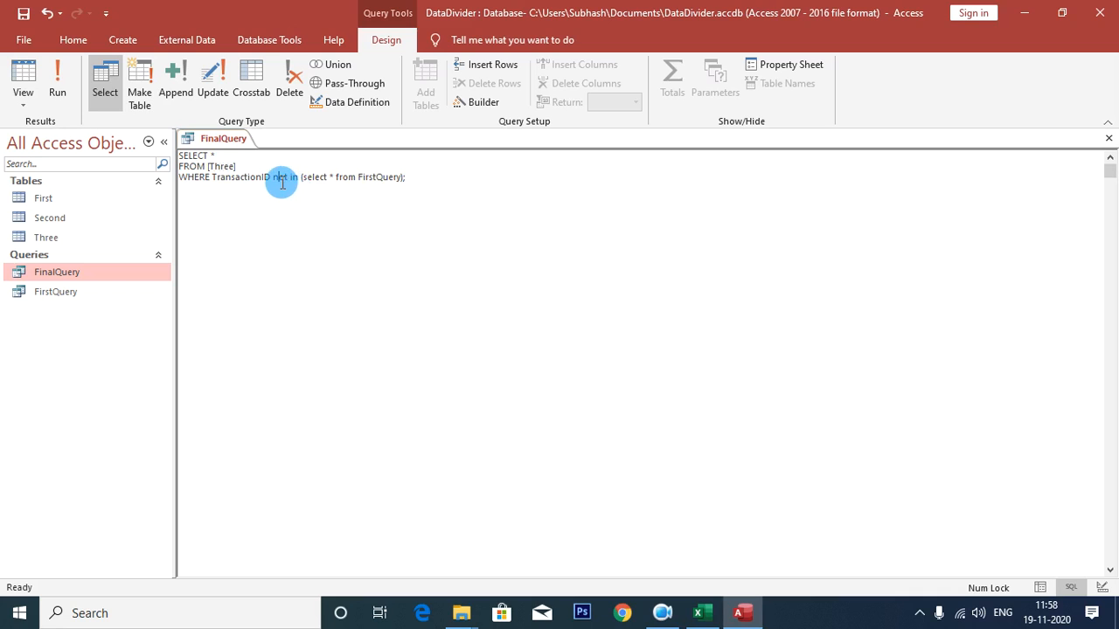
double_click(279, 179)
key("Delete")
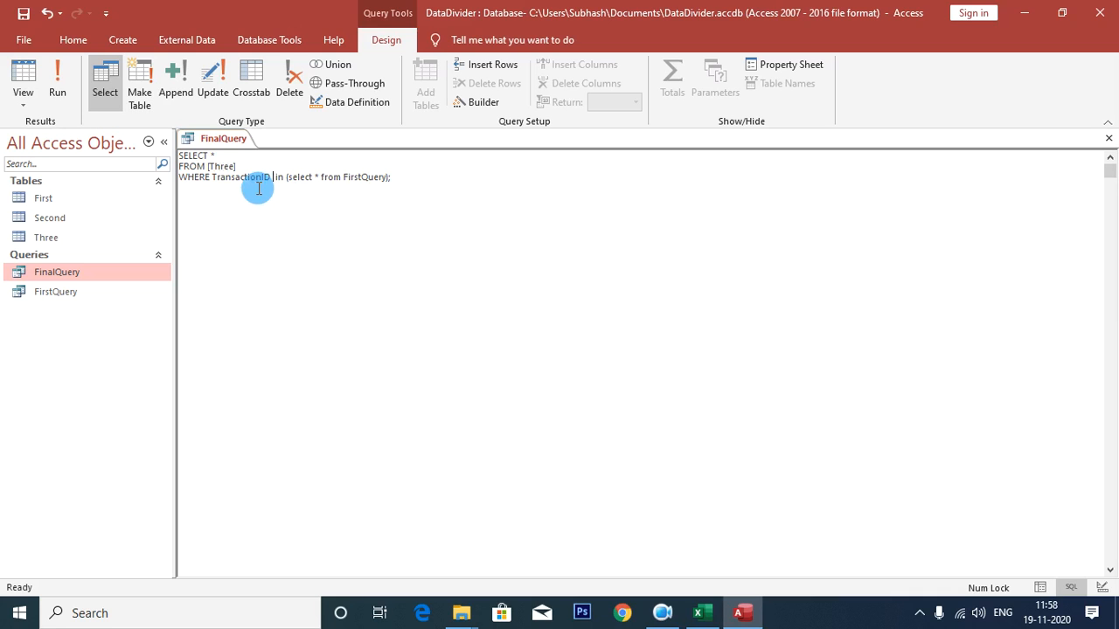
key("Delete")
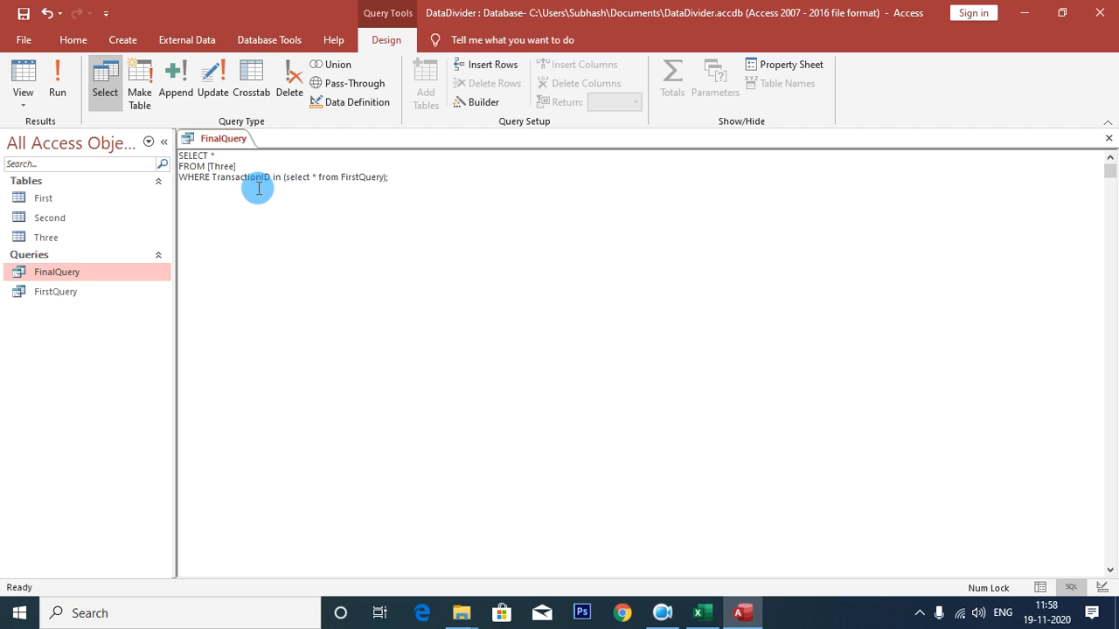
left_click(59, 92)
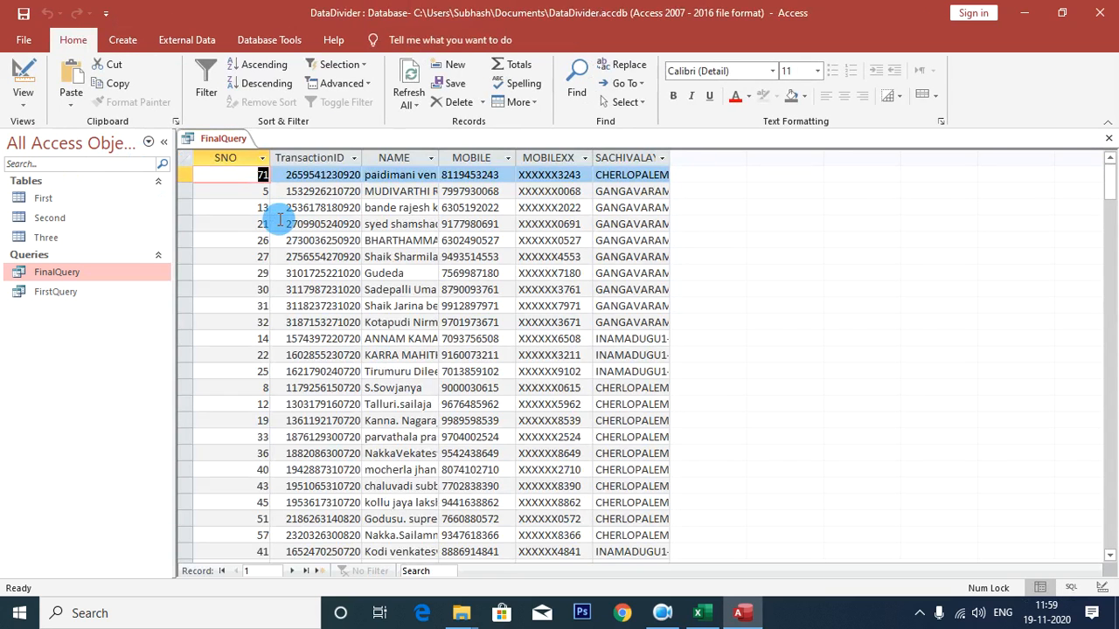
Go to the last record of the FinalQuery results and look back through the records from the beginning.
left_click(264, 573)
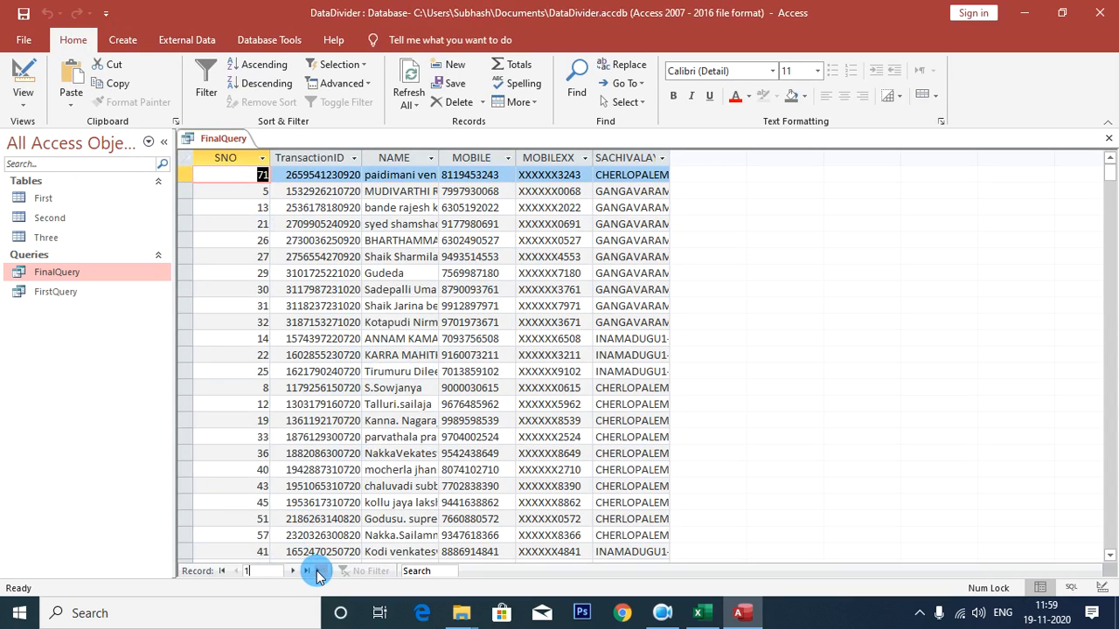
left_click(308, 570)
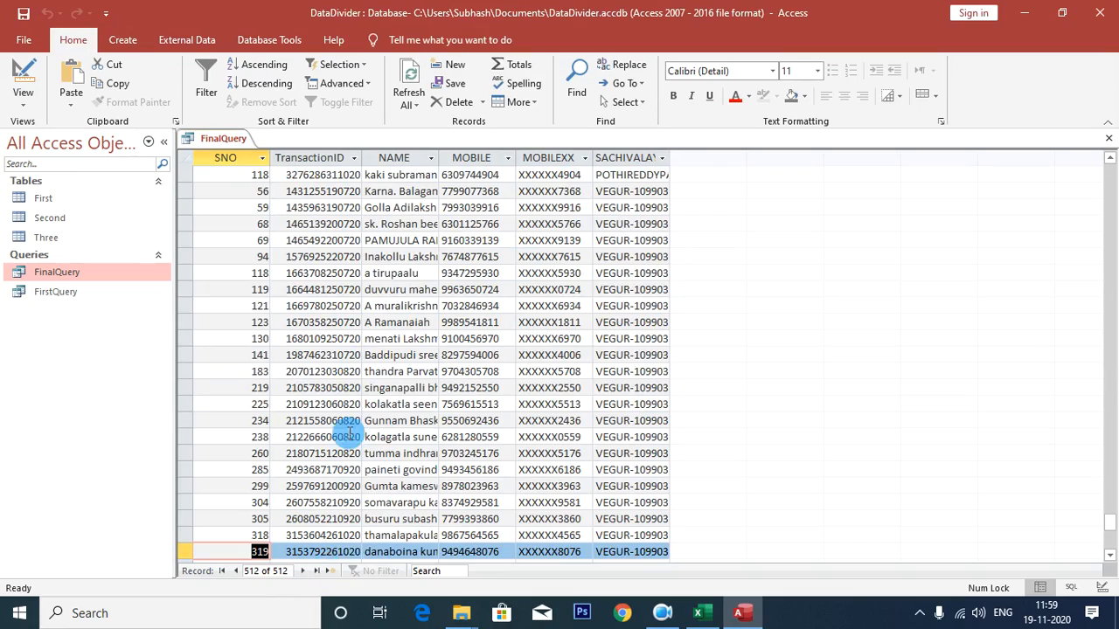
scroll(400, 443, "up", 15)
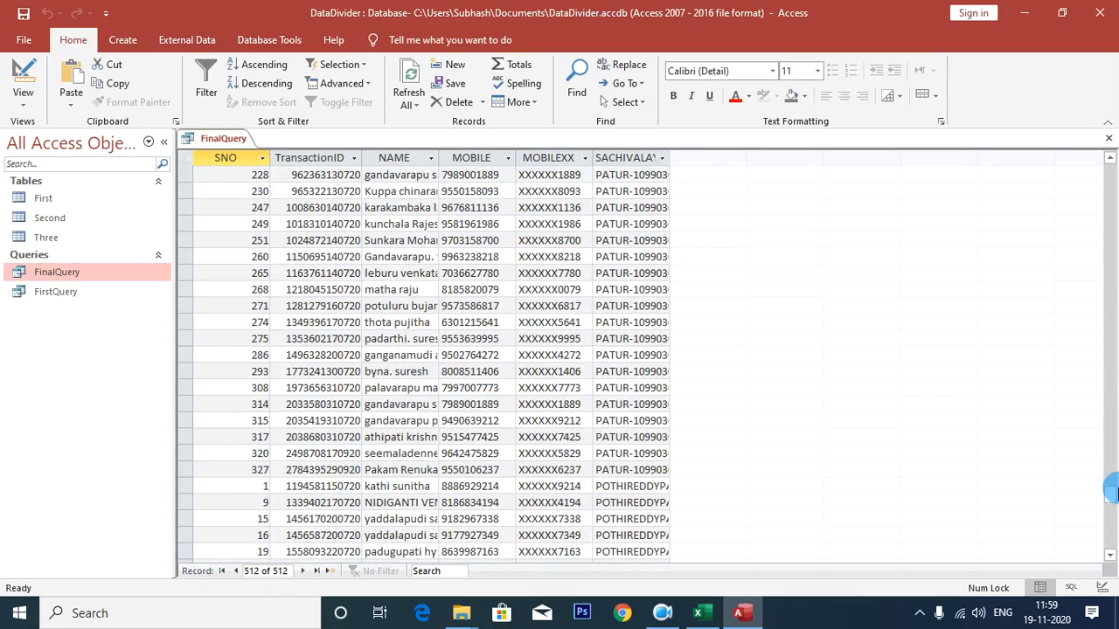
left_click_drag(1109, 489, 1110, 159)
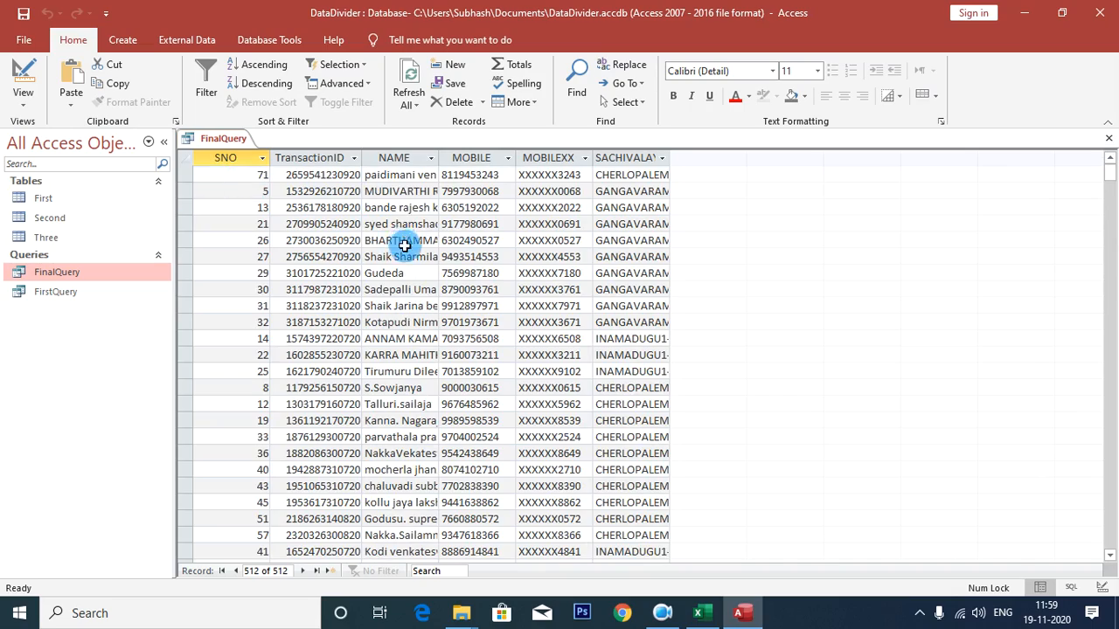
scroll(451, 322, "down", 12)
scroll(446, 371, "up", 9)
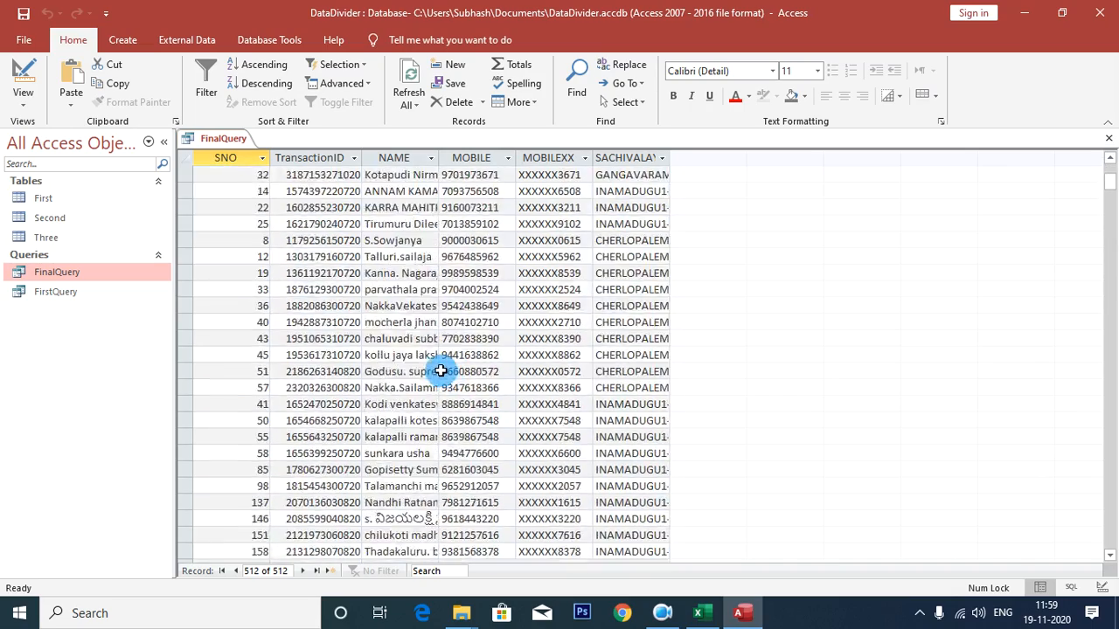
scroll(440, 371, "up", 3)
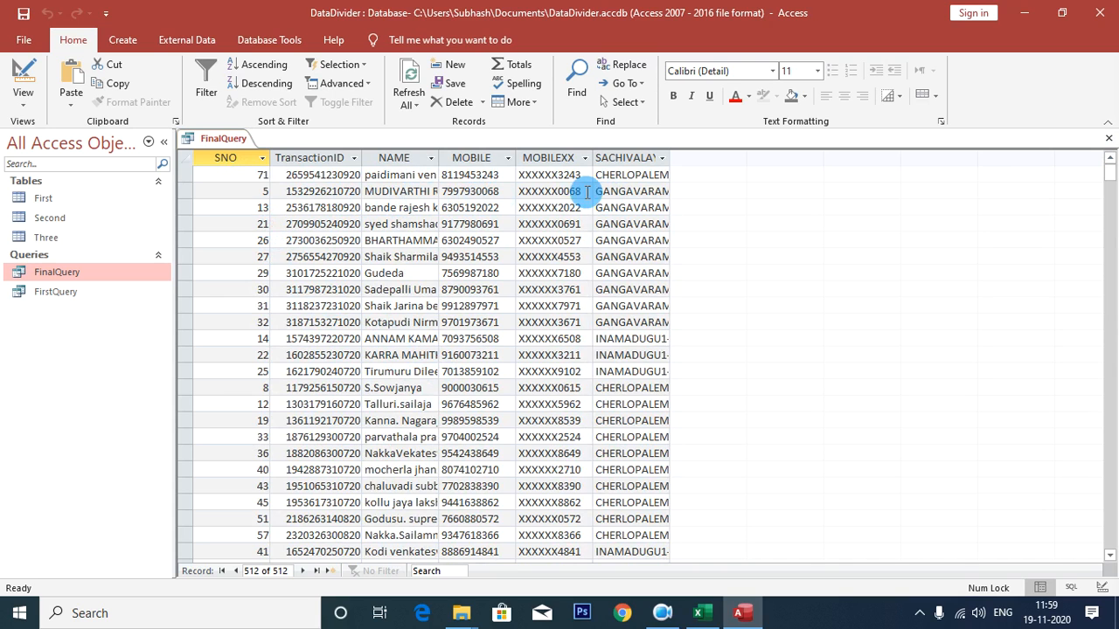
Autofit the widths of all FinalQuery result columns, from SNO to SACHIVALAYAM, to their contents.
double_click(670, 158)
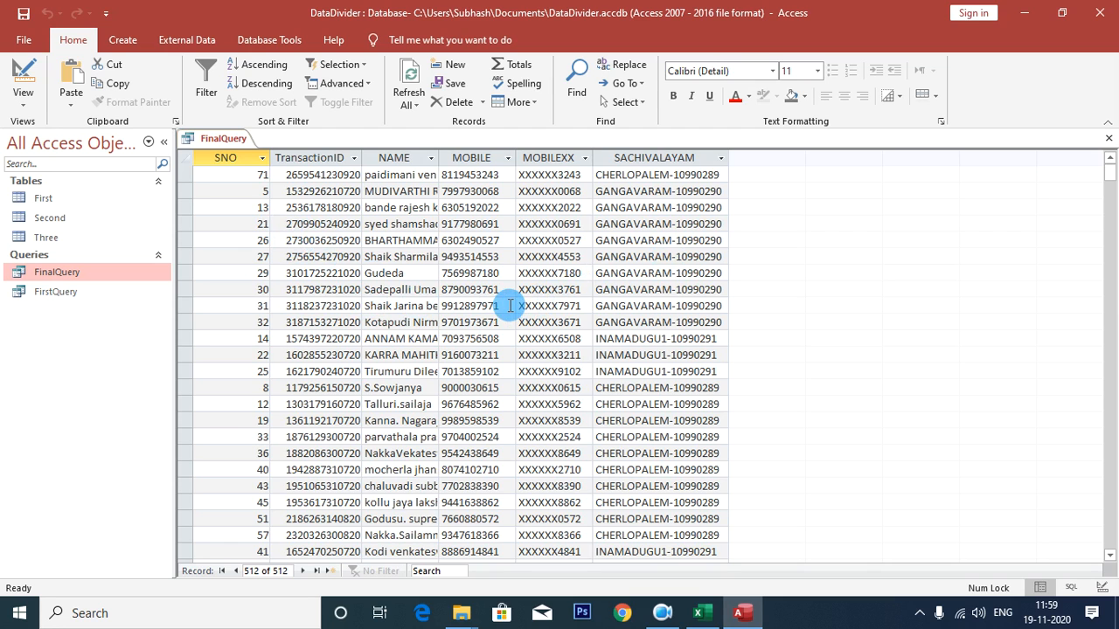
left_click_drag(229, 162, 711, 163)
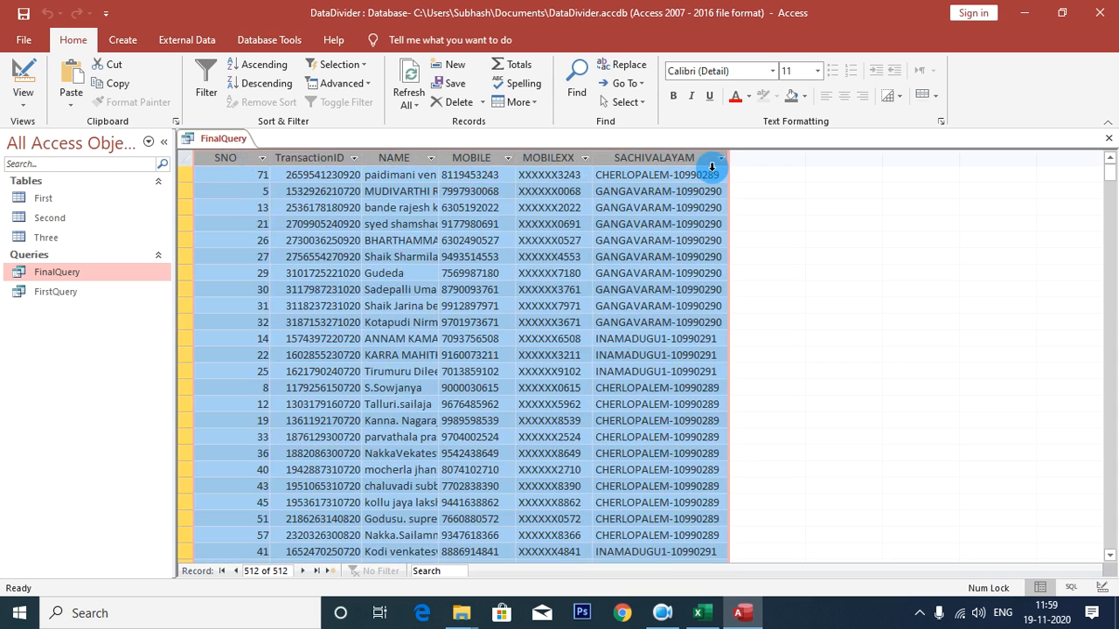
double_click(439, 157)
left_click(611, 273)
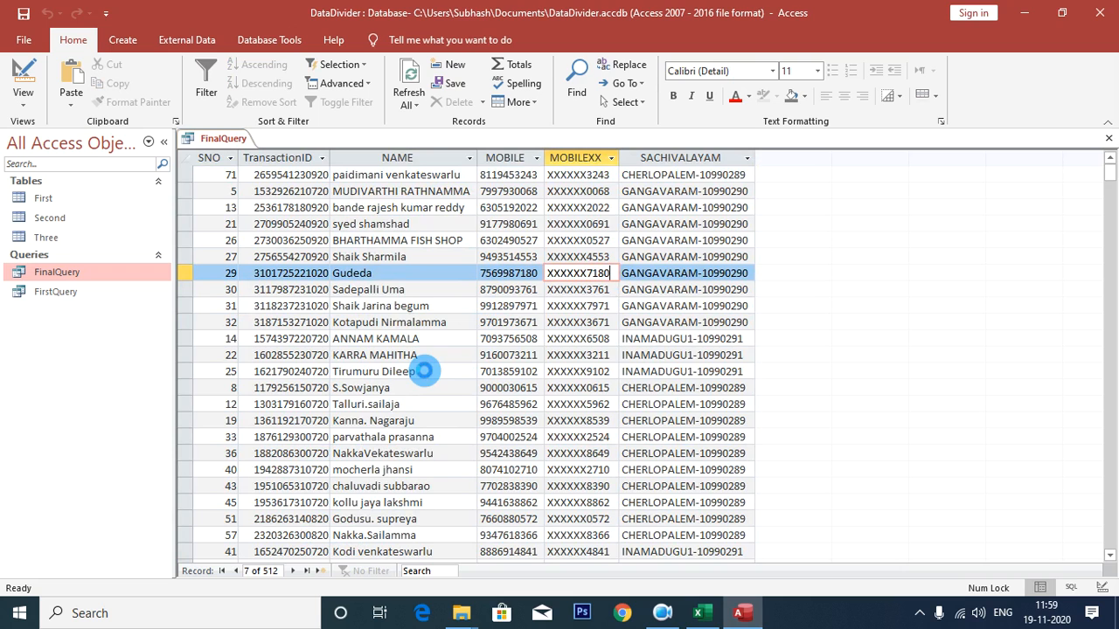
Print all FinalQuery records with CutePDF Writer and save the PDF on the Desktop as FinalQuery.
key("ctrl+p")
left_click(508, 167)
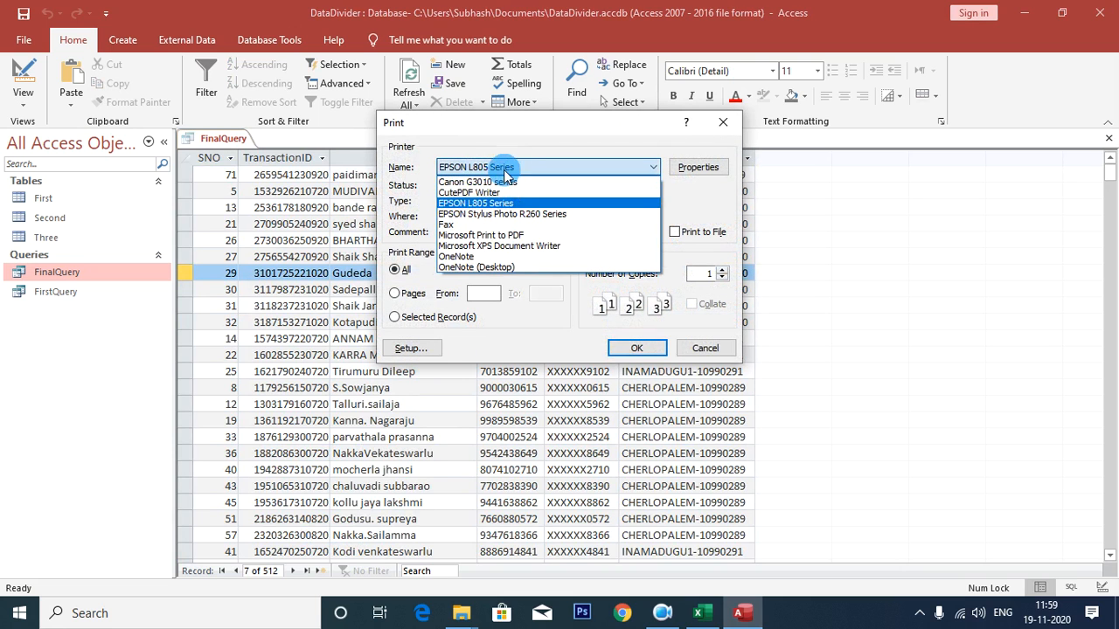
left_click(495, 193)
left_click(642, 349)
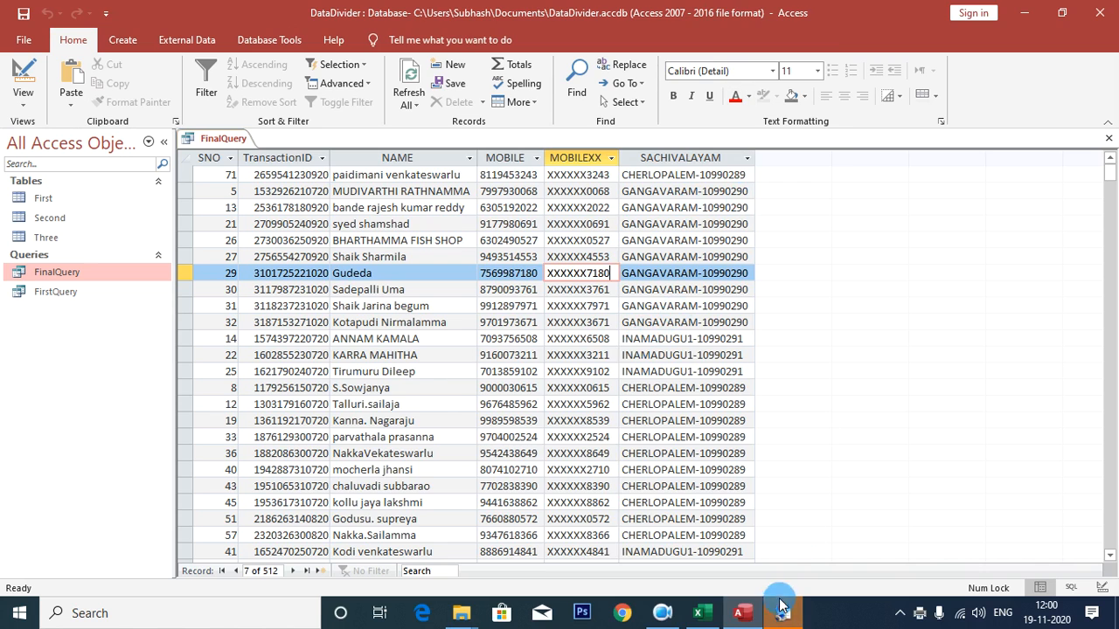
left_click(780, 605)
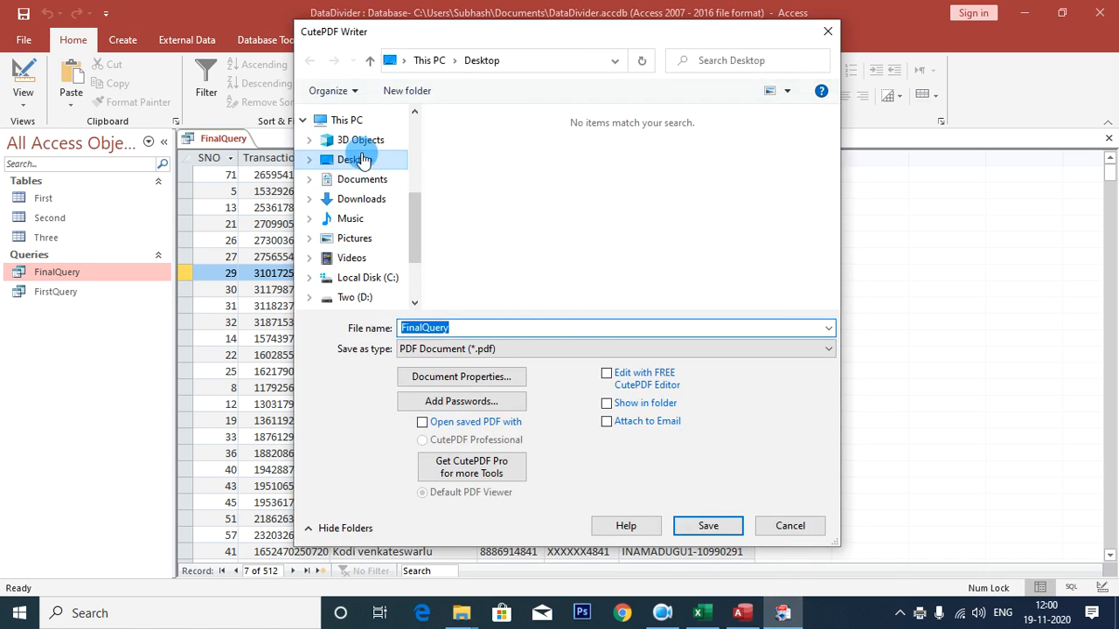
left_click(708, 525)
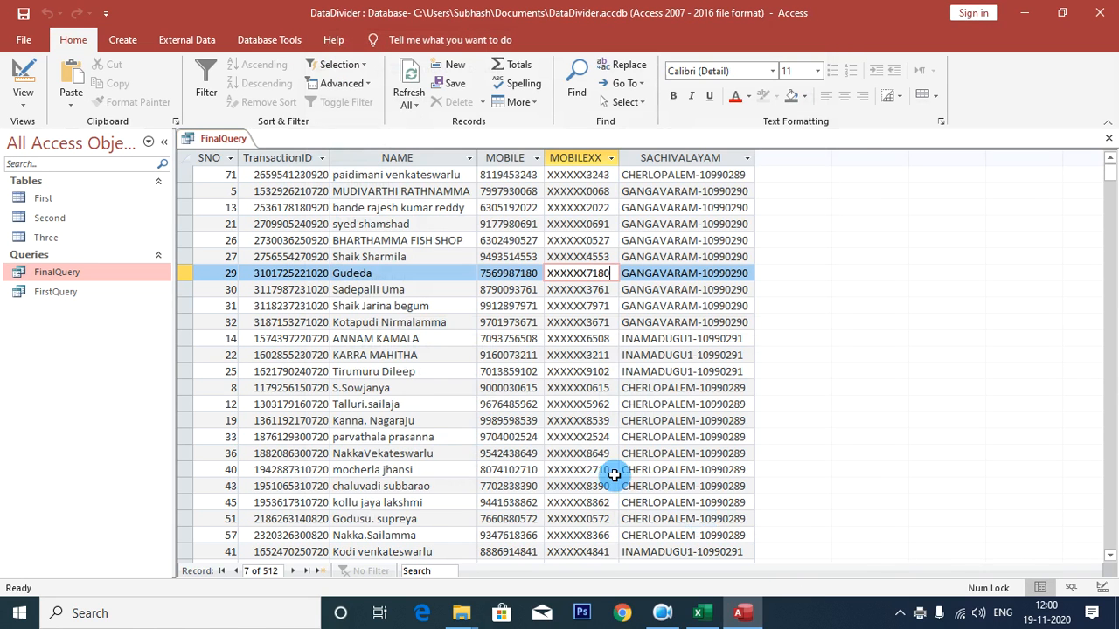
Minimize Access and Excel, open FinalQuery.pdf in Adobe Reader, and dismiss the Adobe Product Improvement Program dialog.
left_click(1024, 12)
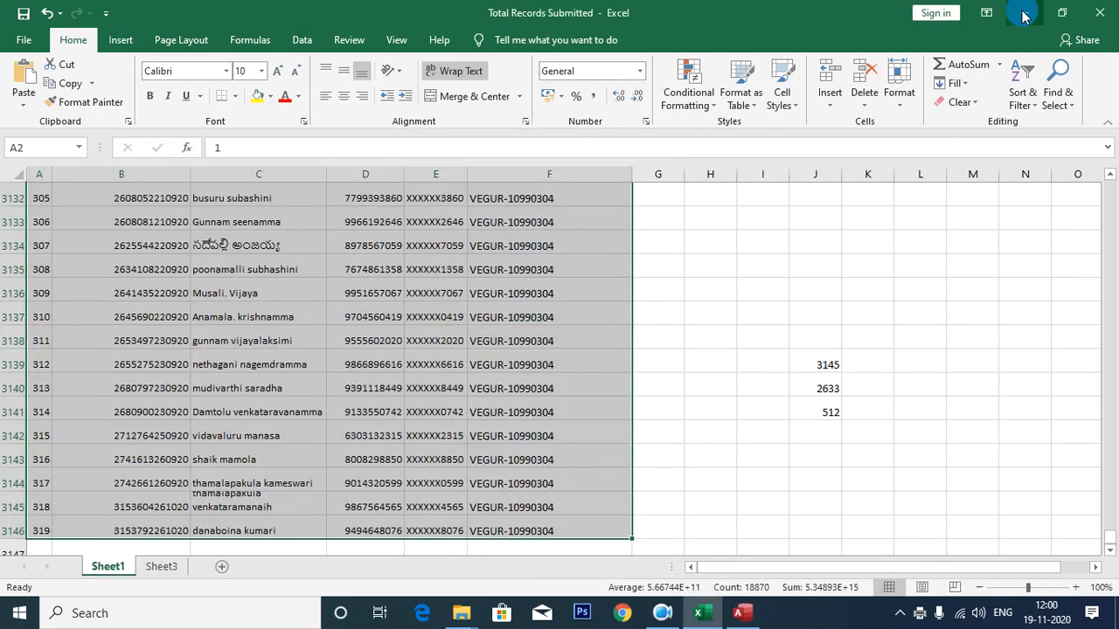
left_click(1024, 12)
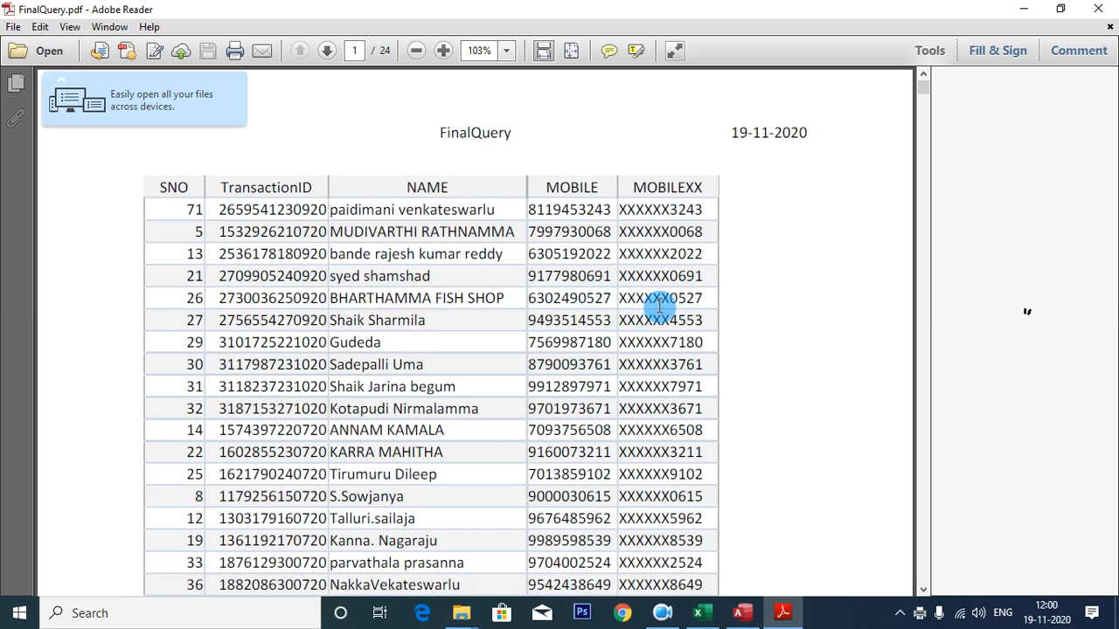
scroll(446, 367, "down", 8)
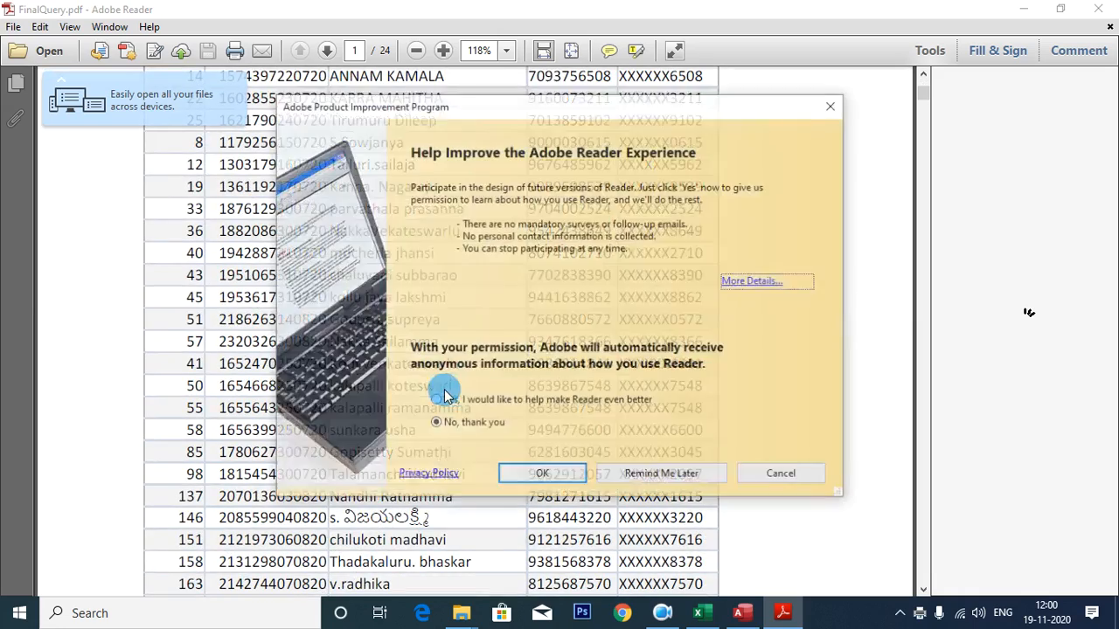
left_click(784, 476)
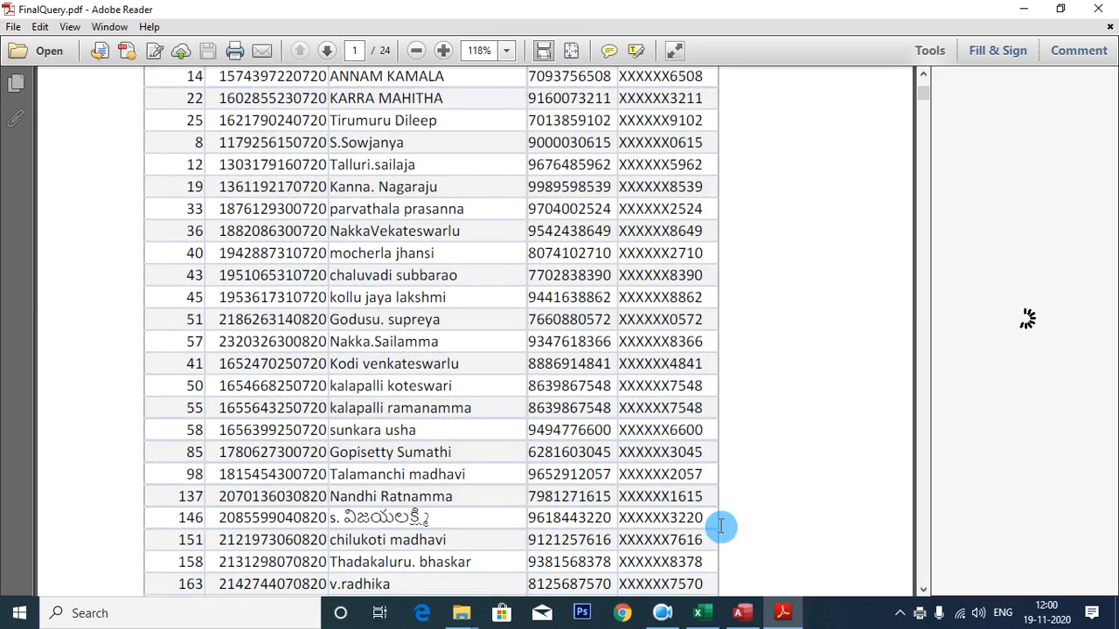
left_click(664, 615)
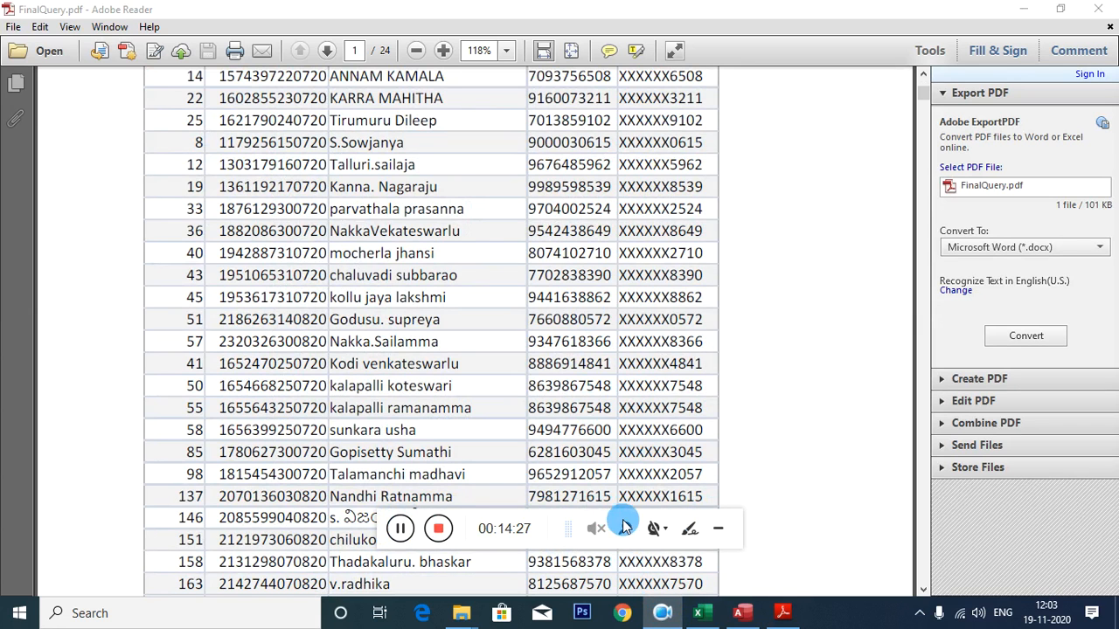
left_click(717, 529)
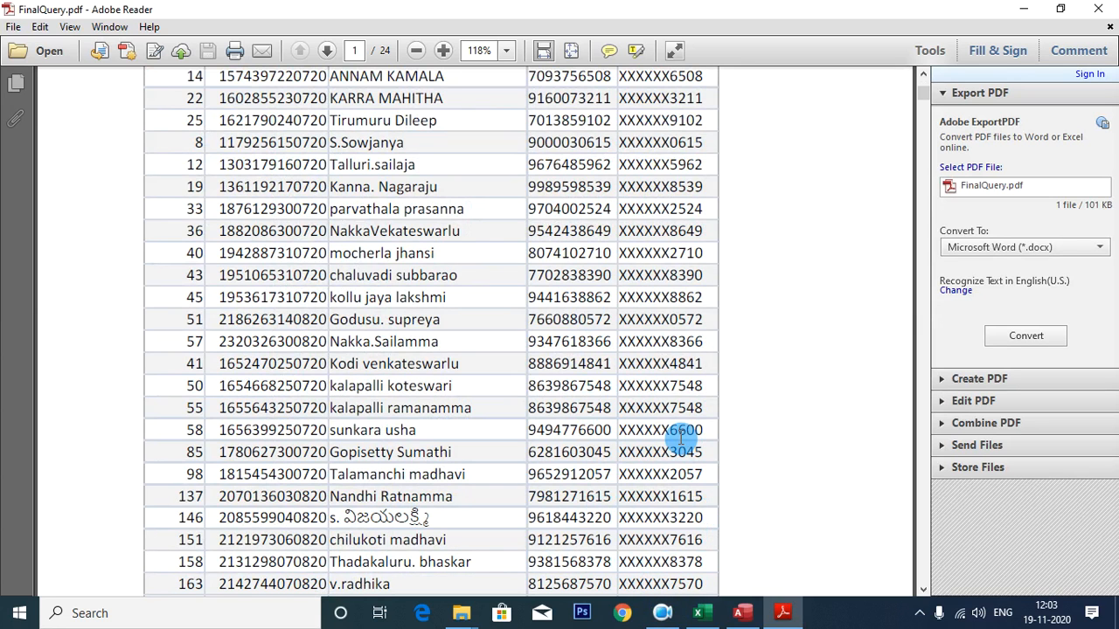
Examine how the columns are split across pages 1 and 2 of FinalQuery.pdf, and close the PDF.
scroll(384, 428, "up", 5)
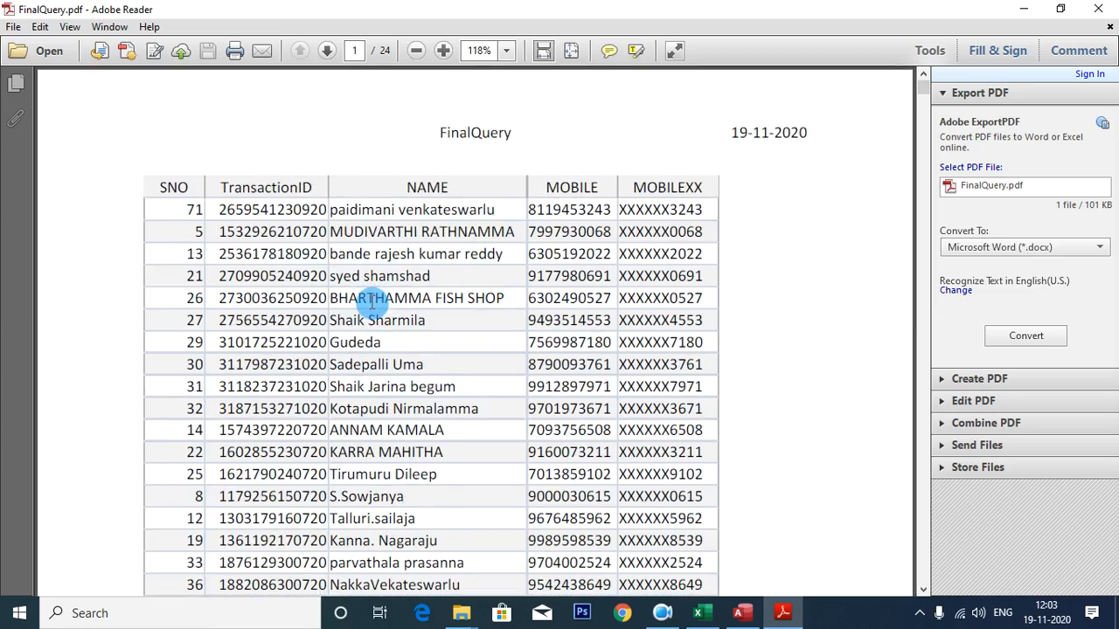
scroll(371, 299, "down", 15)
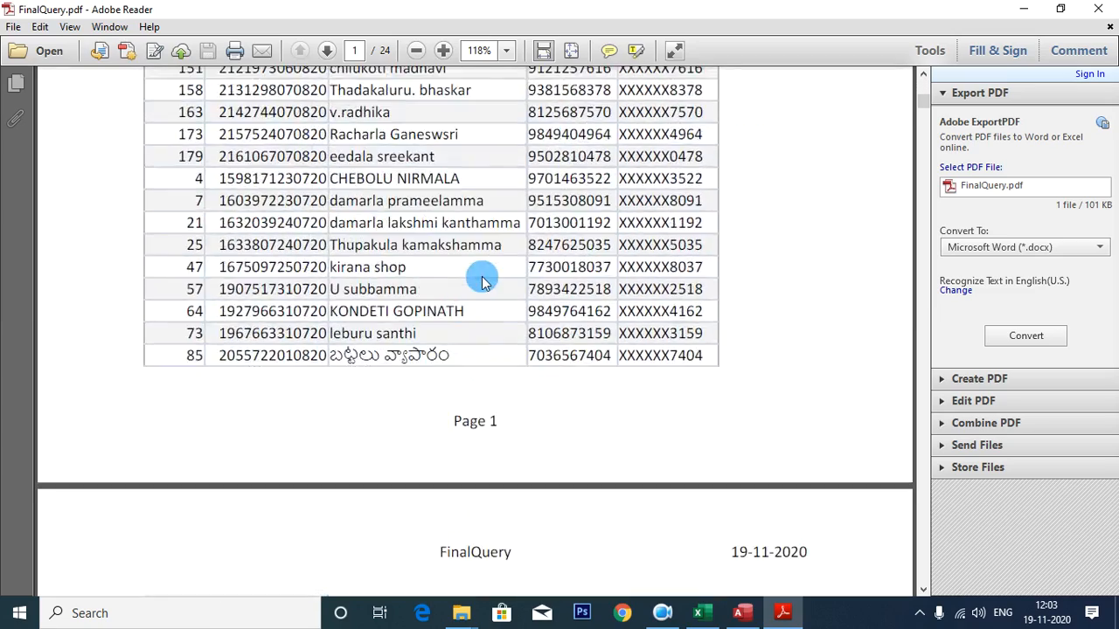
scroll(462, 292, "down", 8)
scroll(462, 292, "up", 10)
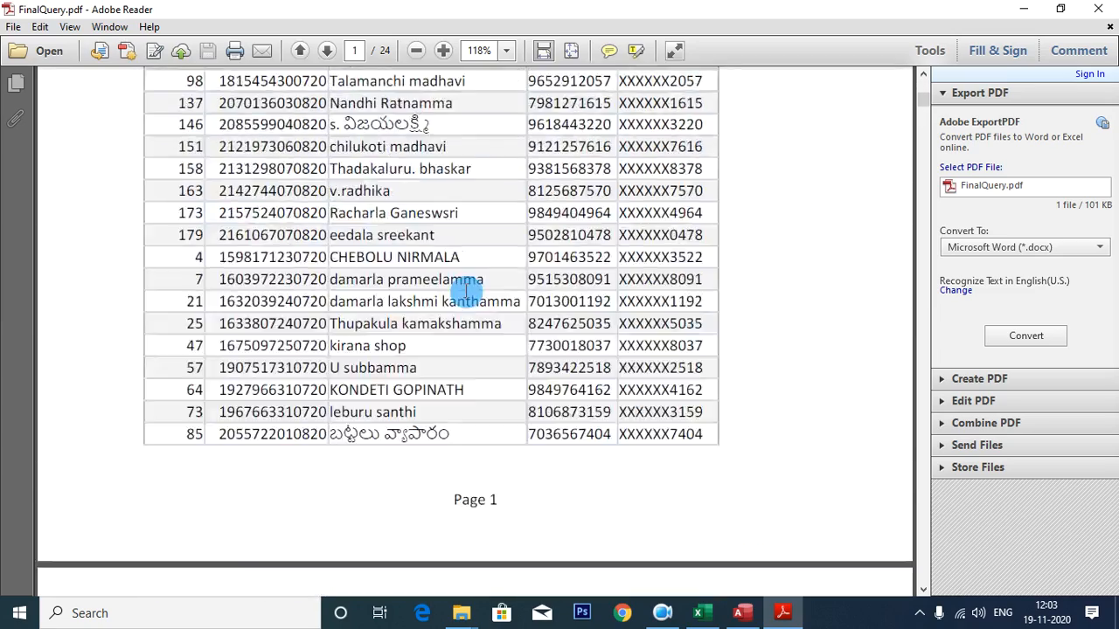
scroll(466, 291, "up", 15)
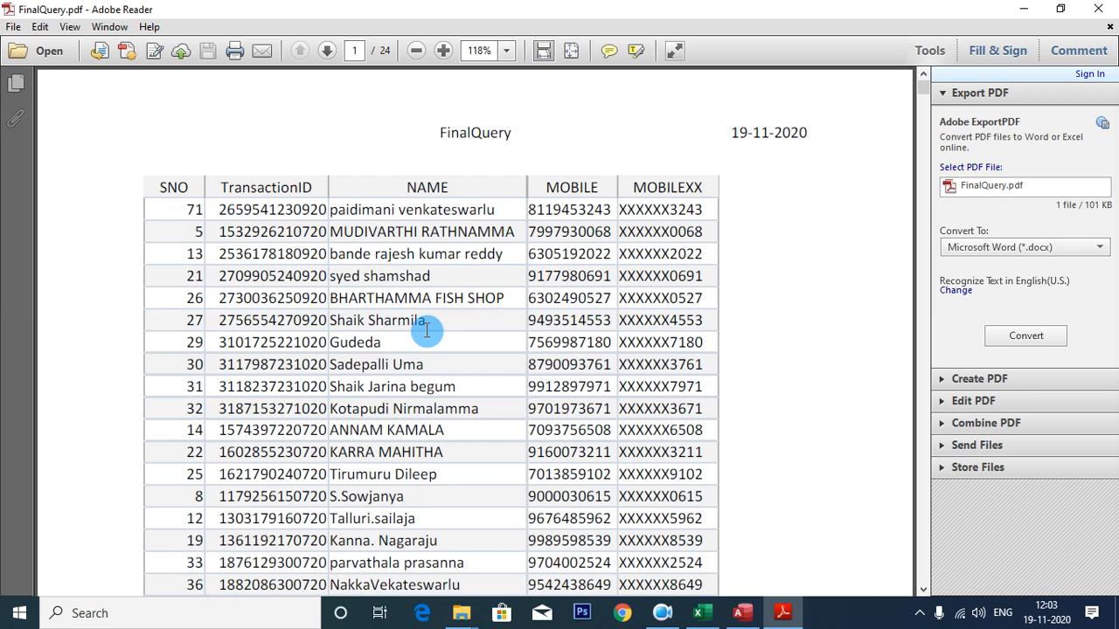
scroll(601, 330, "down", 1)
scroll(601, 327, "down", 1)
scroll(603, 329, "up", 2)
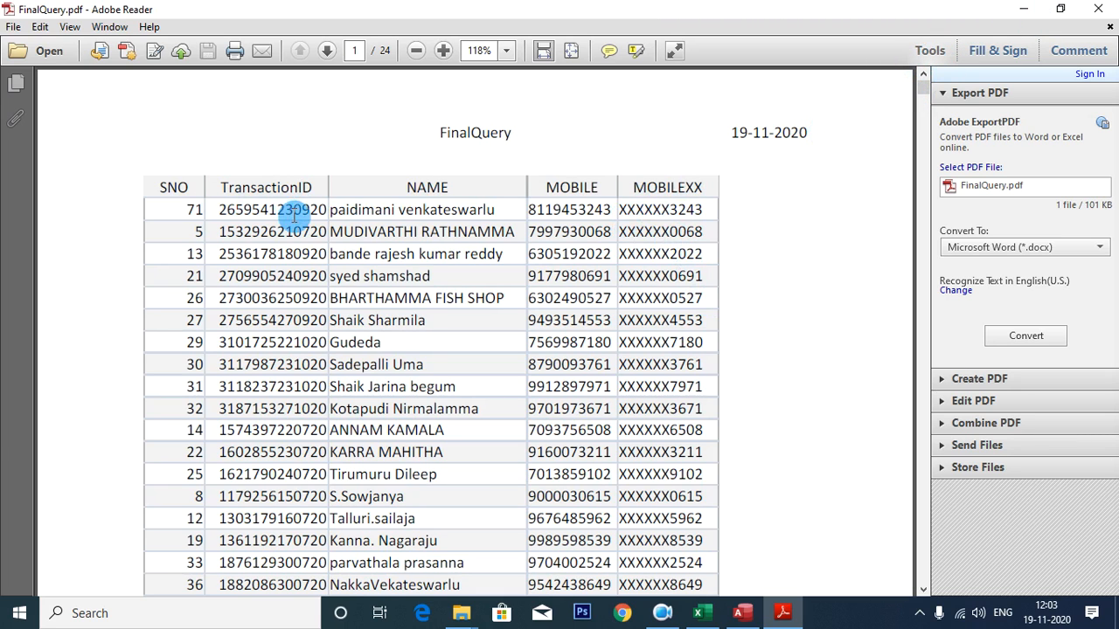
scroll(777, 220, "down", 5)
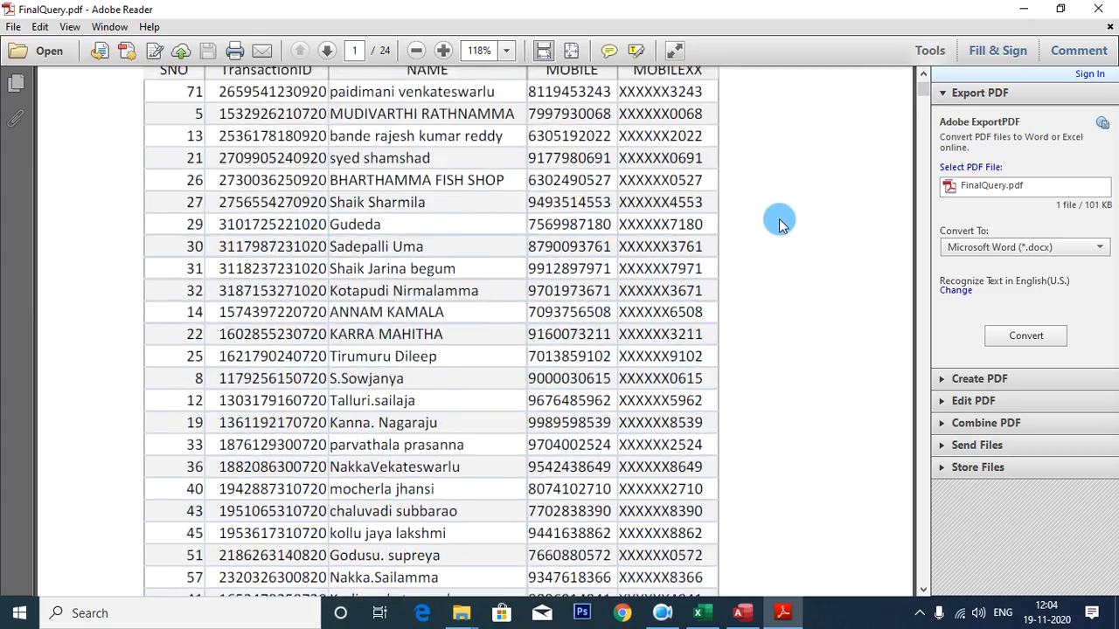
scroll(759, 275, "down", 15)
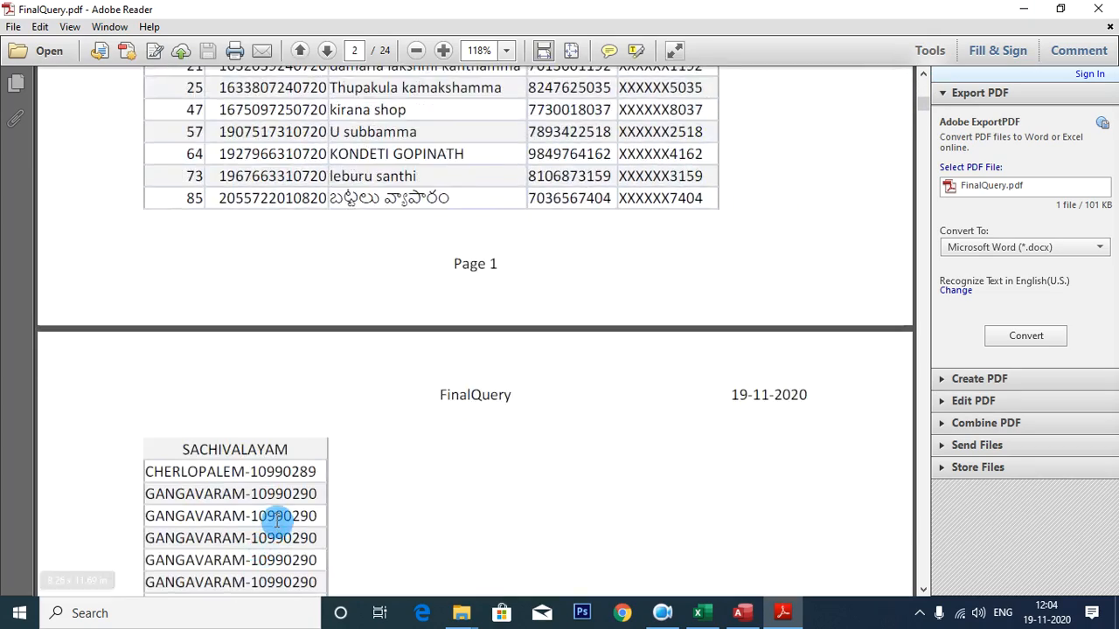
scroll(309, 496, "up", 7)
left_click(1098, 9)
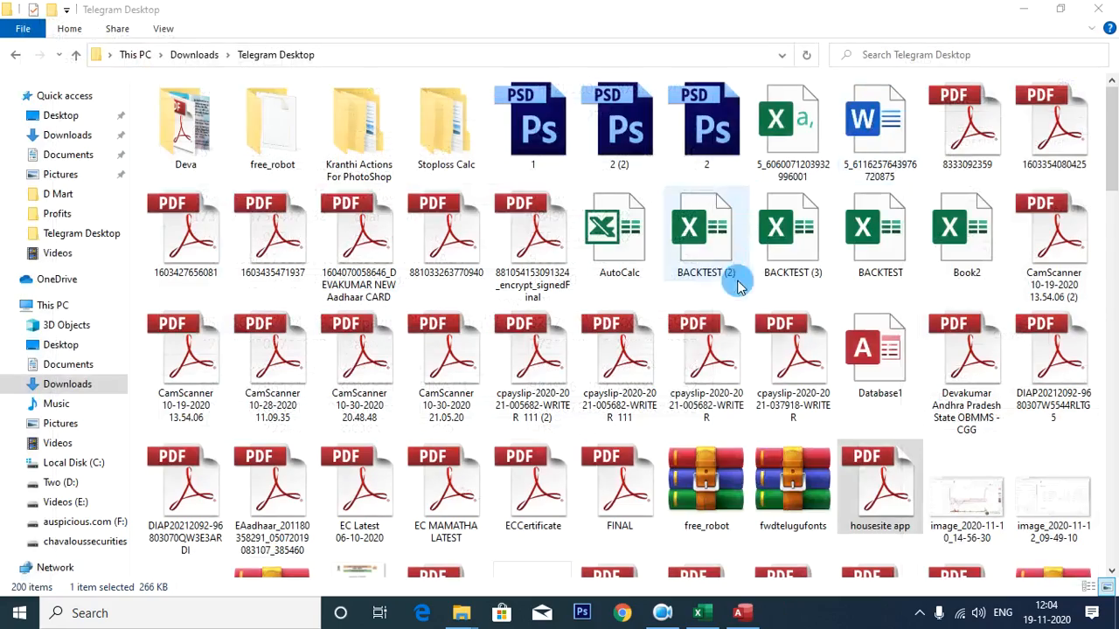
Switch to Access and set the CutePDF Writer page orientation to Landscape for printing FinalQuery.
left_click(739, 612)
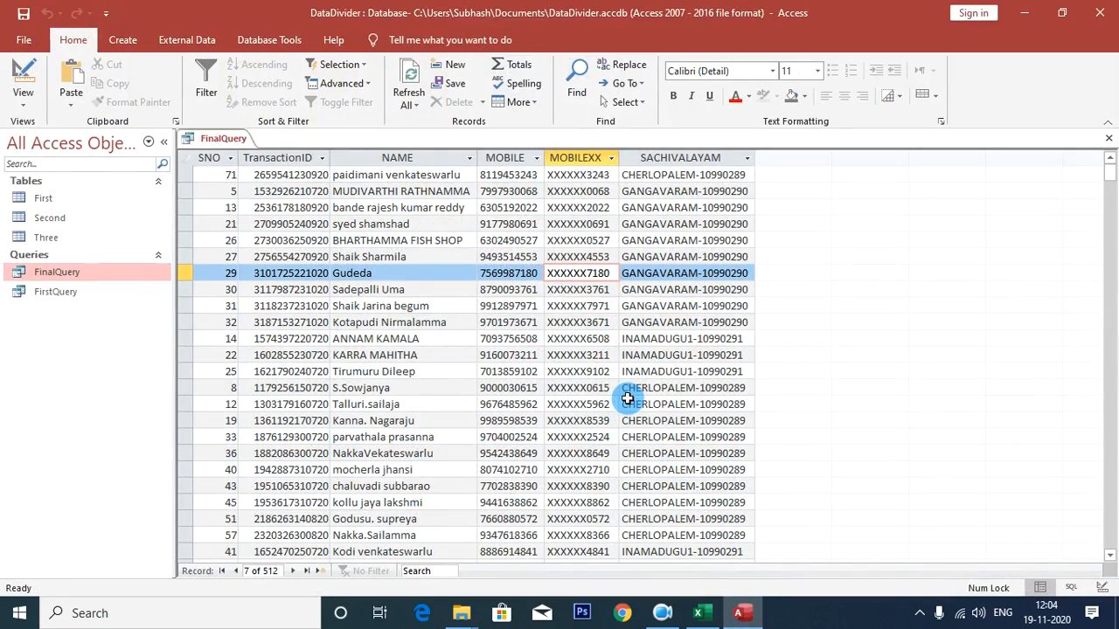
key("ctrl+p")
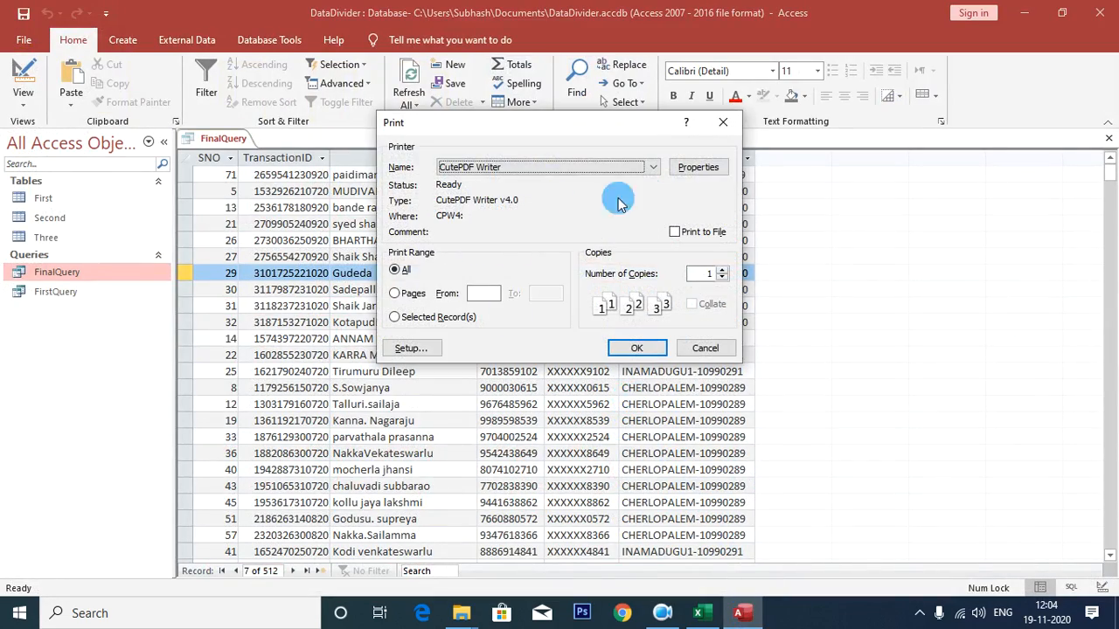
left_click(699, 169)
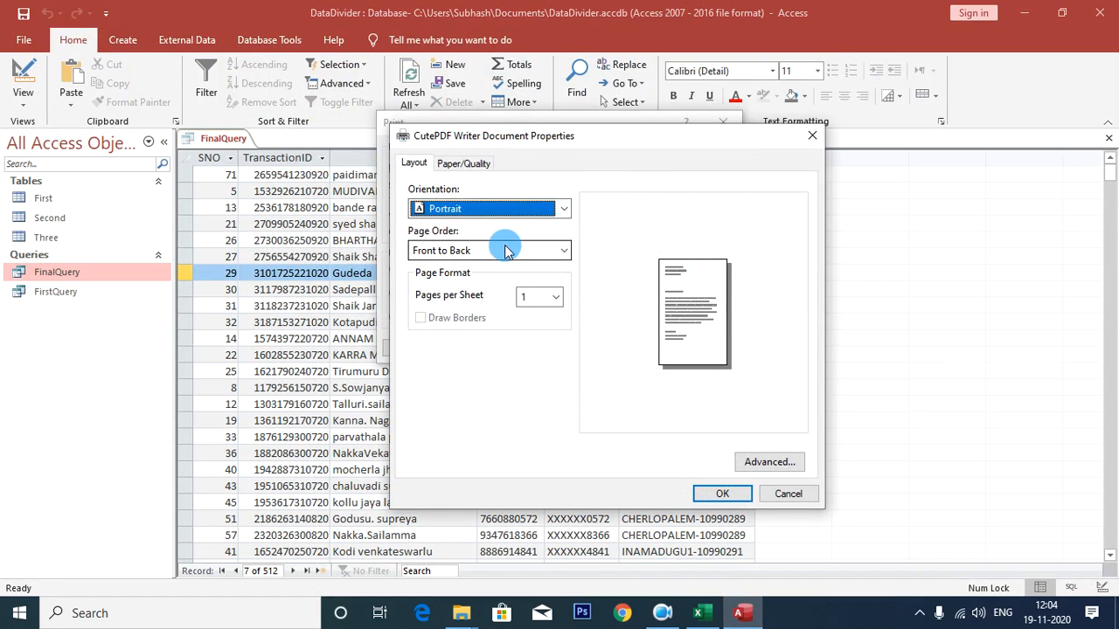
left_click(496, 217)
left_click(478, 240)
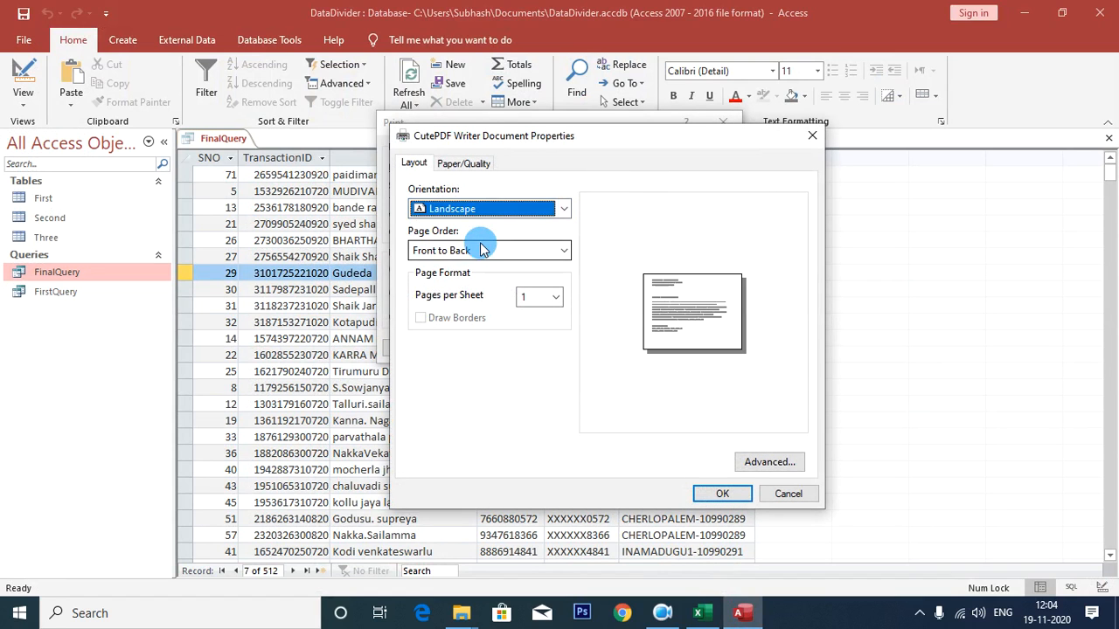
left_click(719, 495)
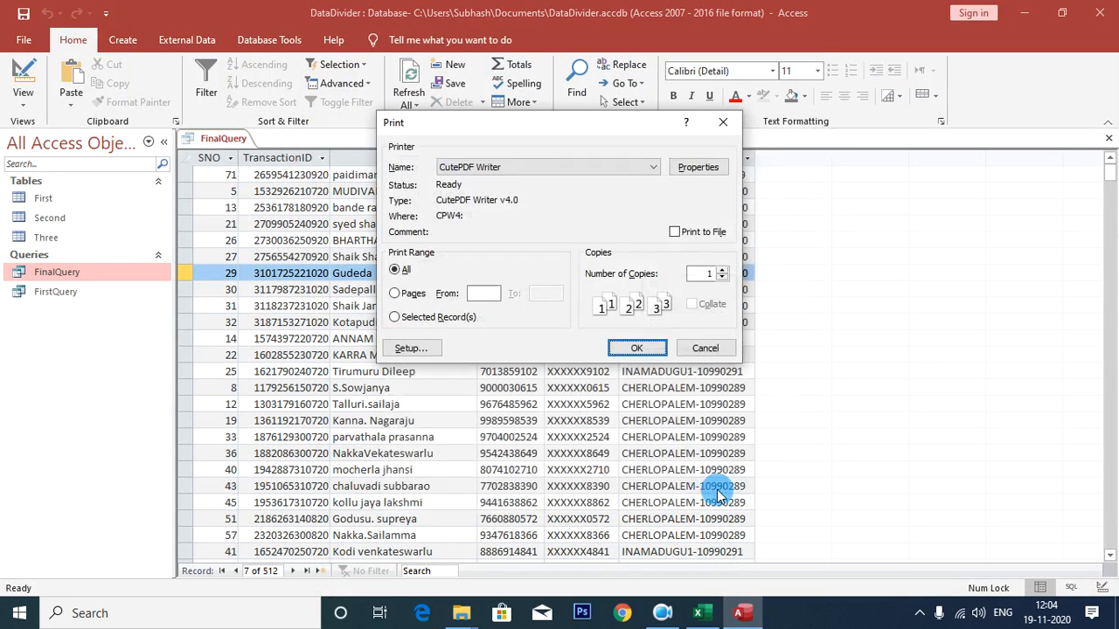
Print all FinalQuery records and save the PDF on the Desktop as FinalQuery, replacing the existing file.
left_click(634, 348)
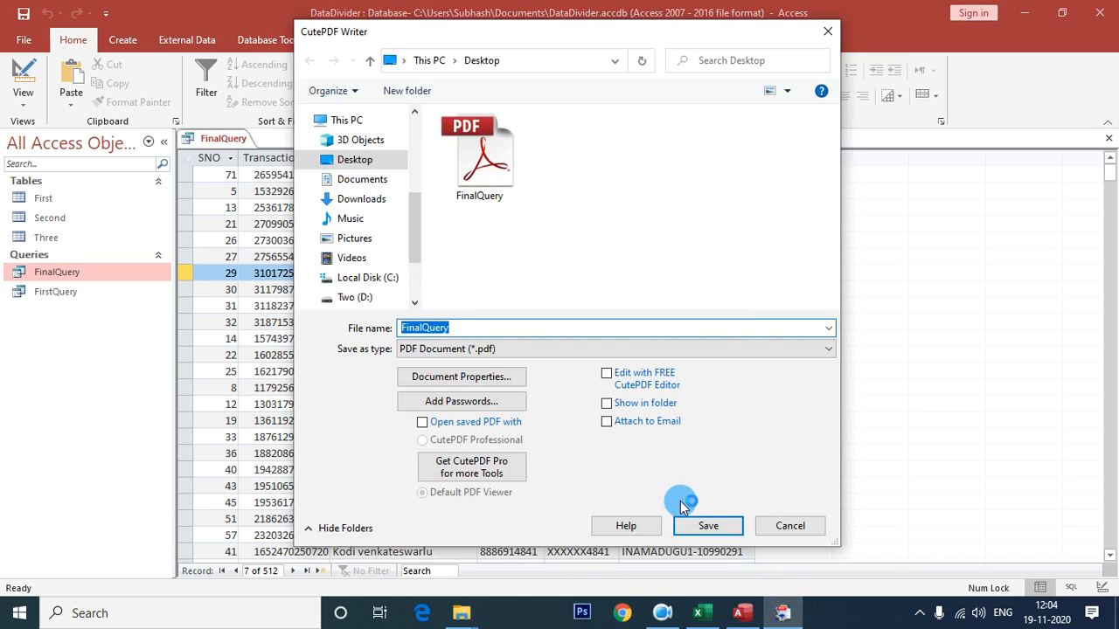
left_click(694, 525)
left_click(590, 305)
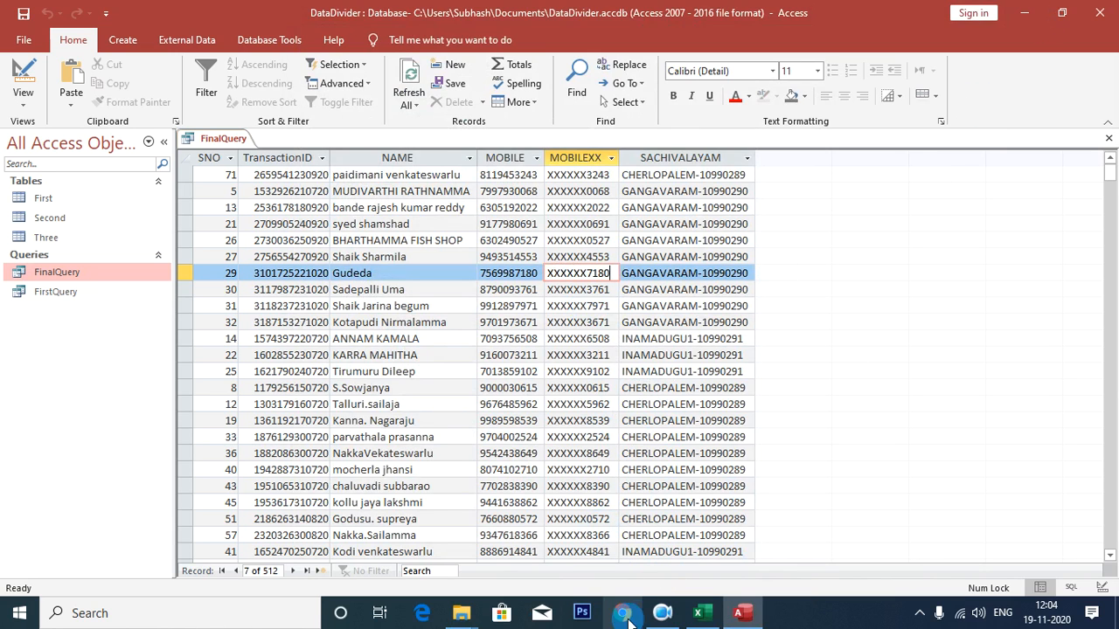
Minimize Access and Excel and open the FinalQuery PDF from the Desktop in Adobe Reader.
left_click(662, 613)
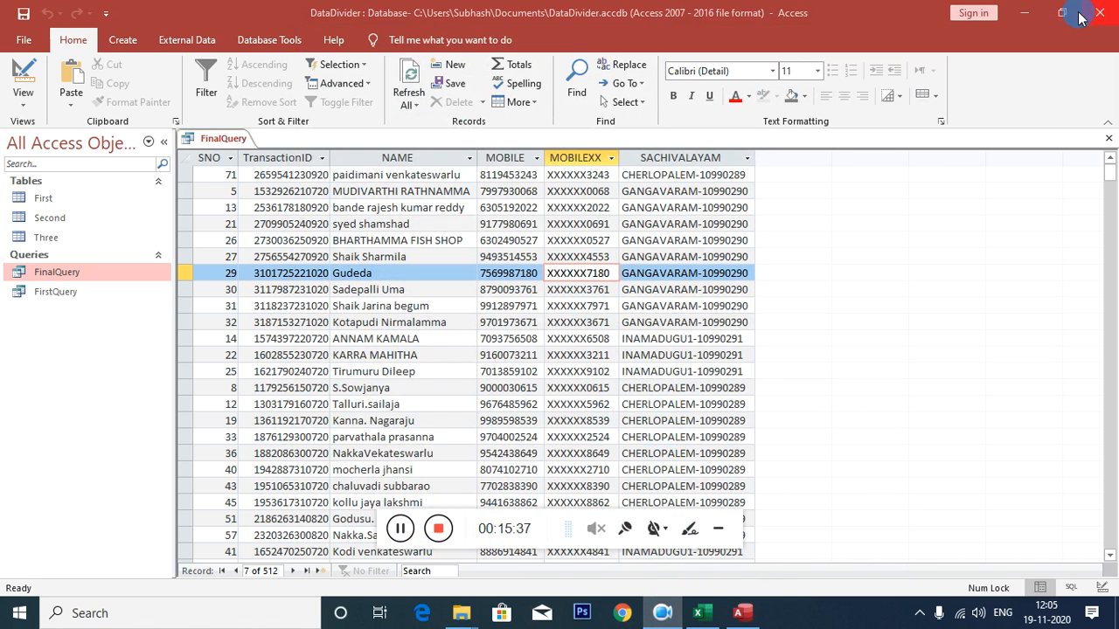
left_click(1026, 13)
left_click(1023, 13)
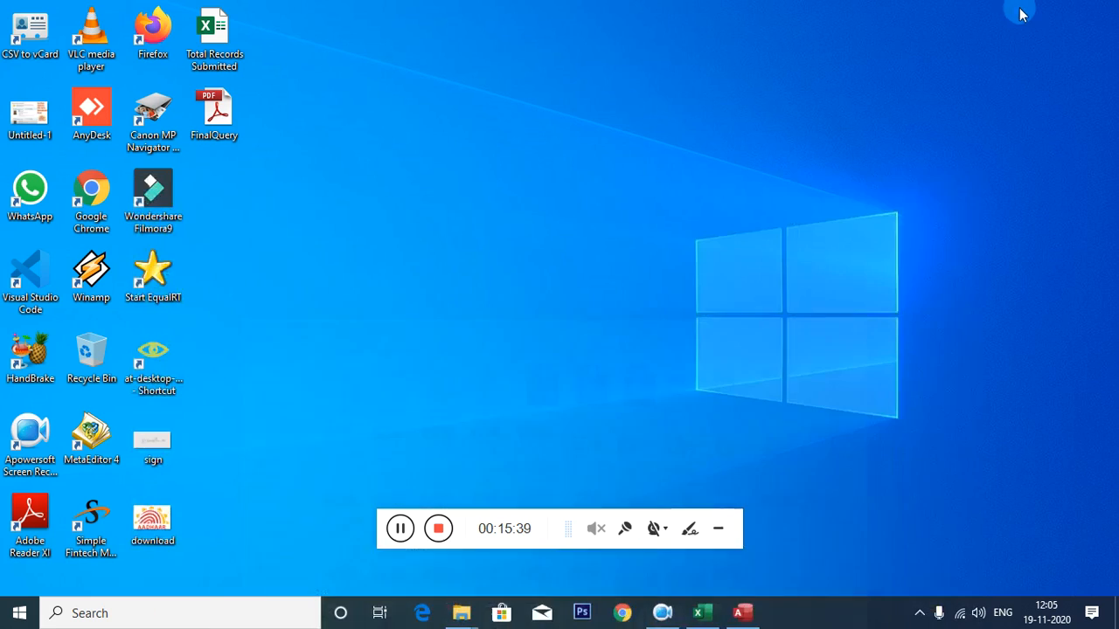
double_click(222, 114)
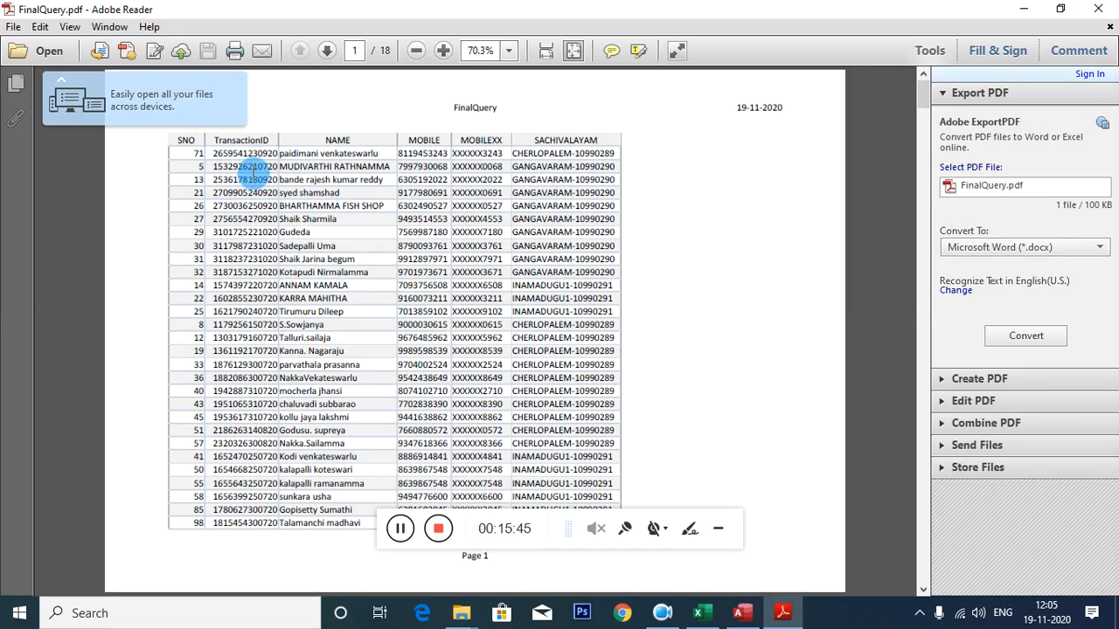
left_click(717, 529)
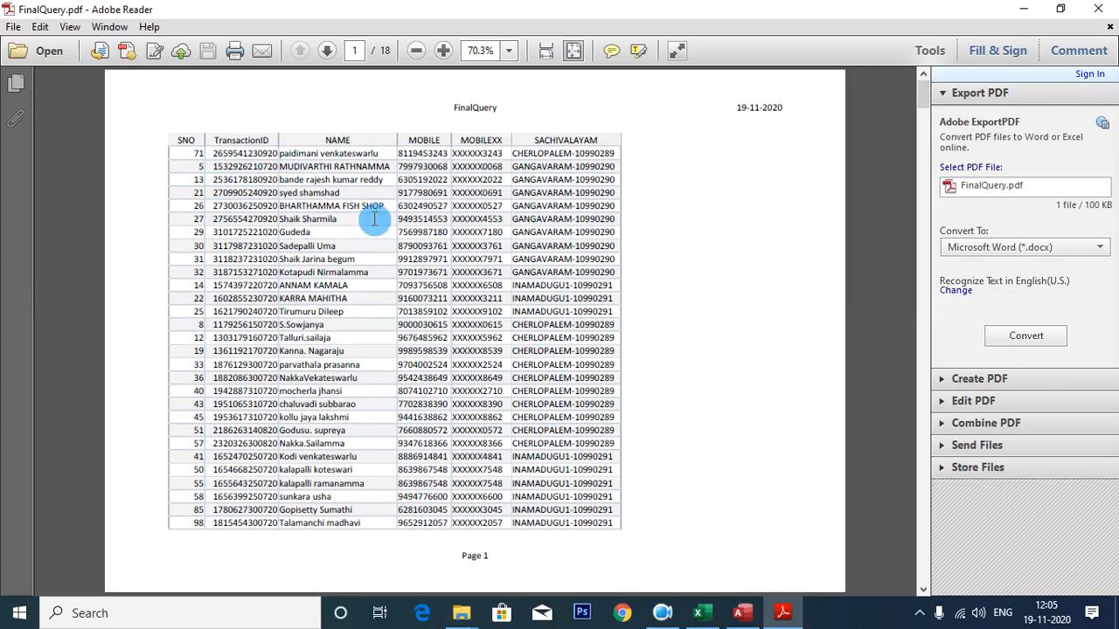
Examine the column layout of FinalQuery.pdf from the first page through to the last.
scroll(461, 261, "down", 10)
scroll(530, 285, "down", 7)
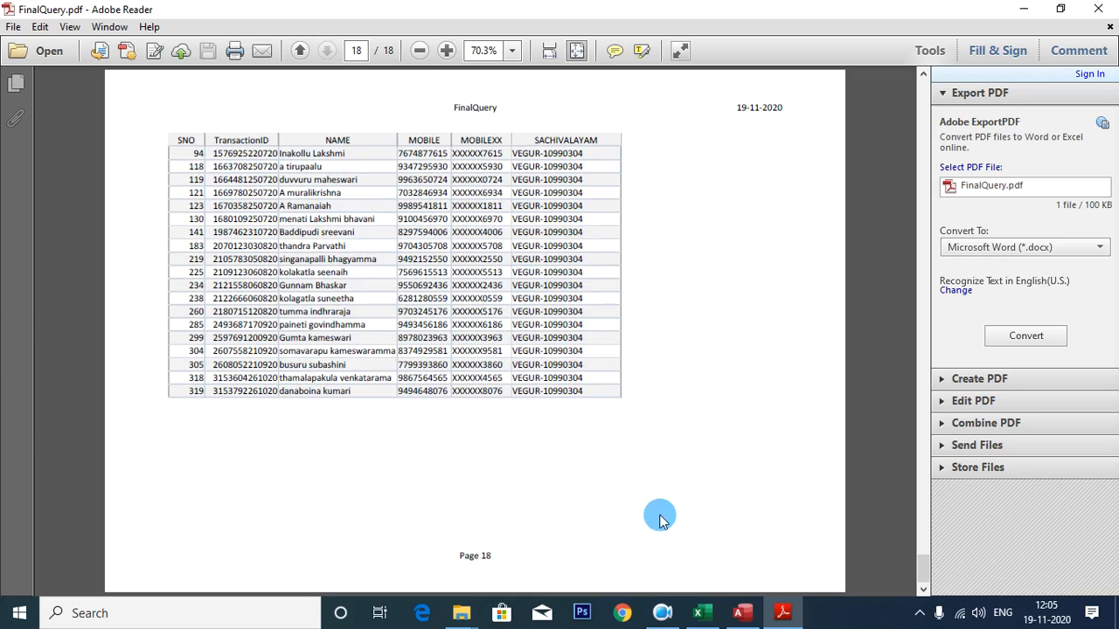
left_click(661, 616)
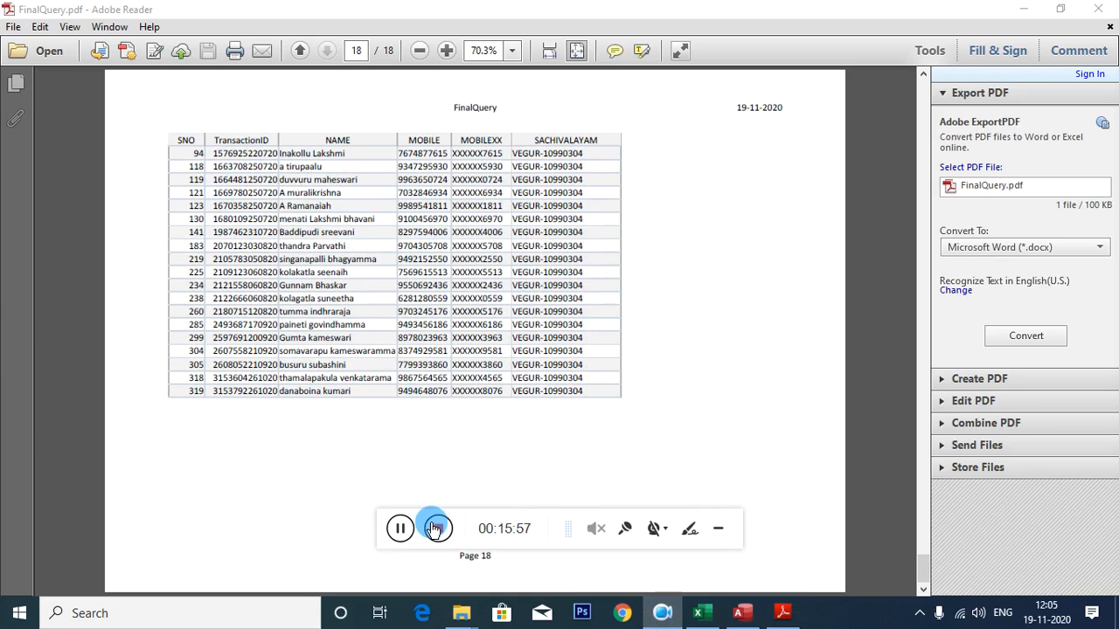